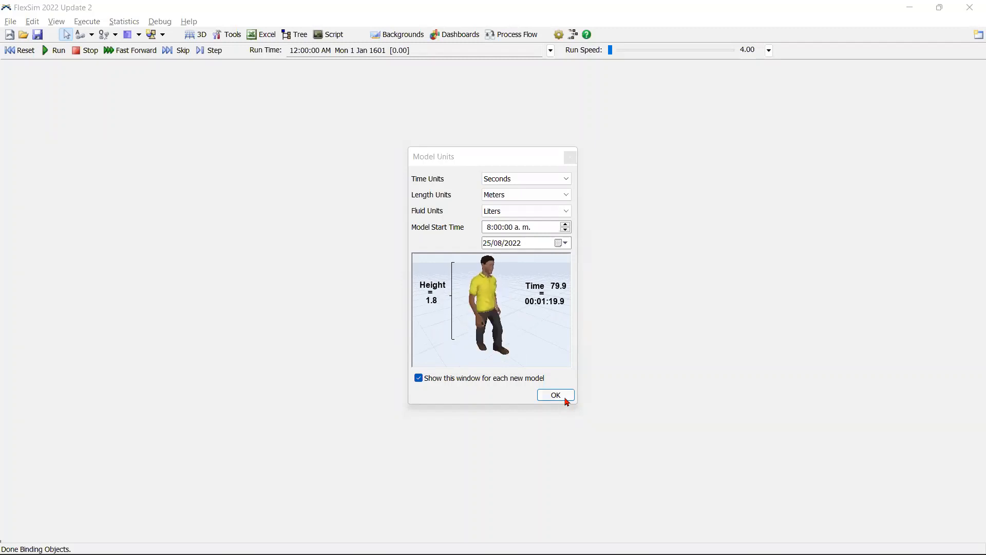
Step: Accept the model units of seconds, meters and liters, and place a Source in the model at about X -10, Y 0
{"action": "left_click", "coordinate": [566, 398]}
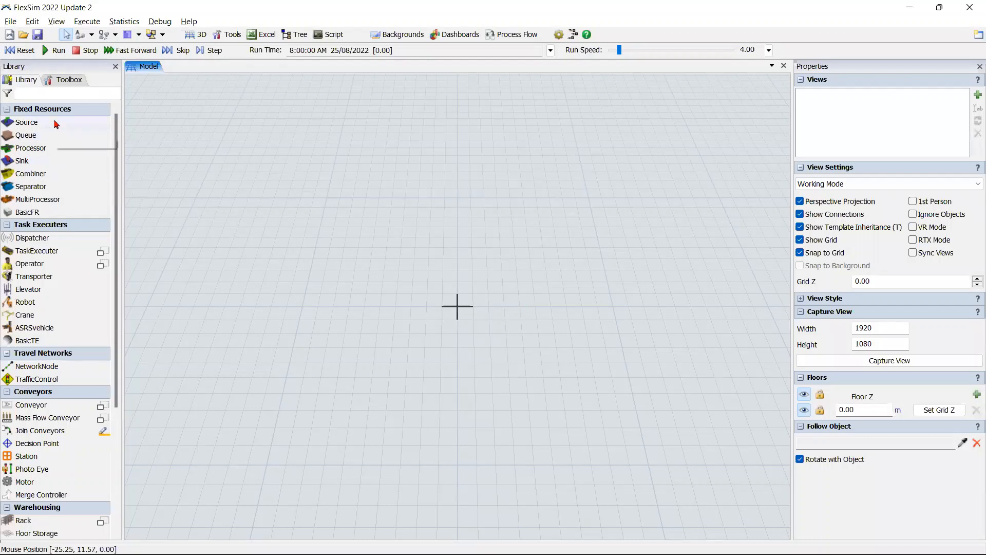
{"action": "left_click_drag", "start_coordinate": [49, 125], "coordinate": [414, 230]}
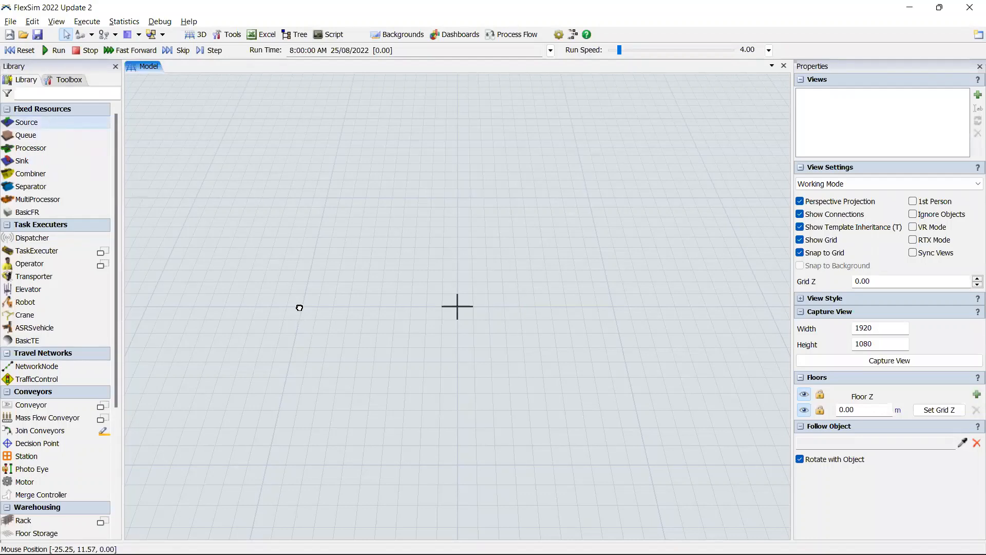
{"action": "left_click_drag", "start_coordinate": [313, 325], "coordinate": [312, 323]}
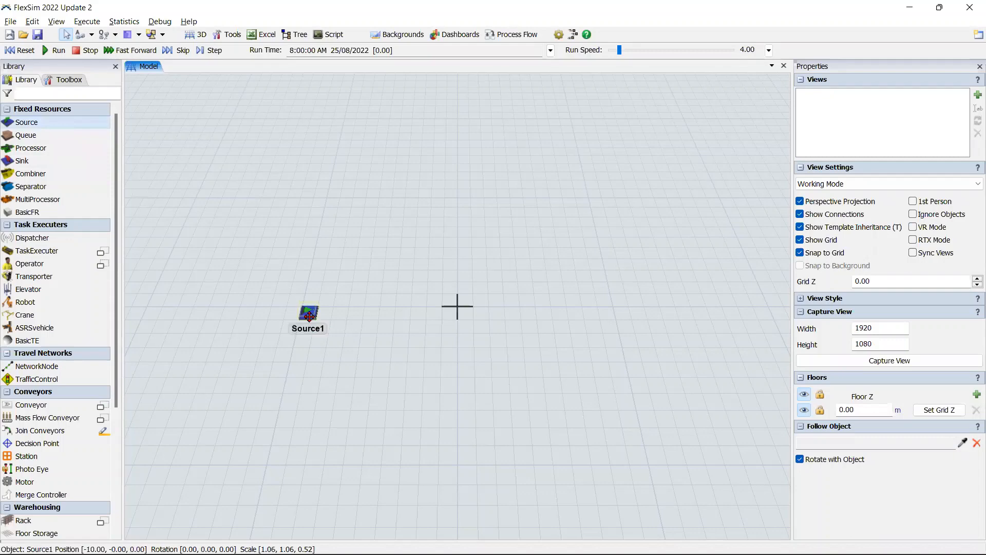
{"action": "left_click", "coordinate": [310, 316]}
{"action": "left_click", "coordinate": [287, 216]}
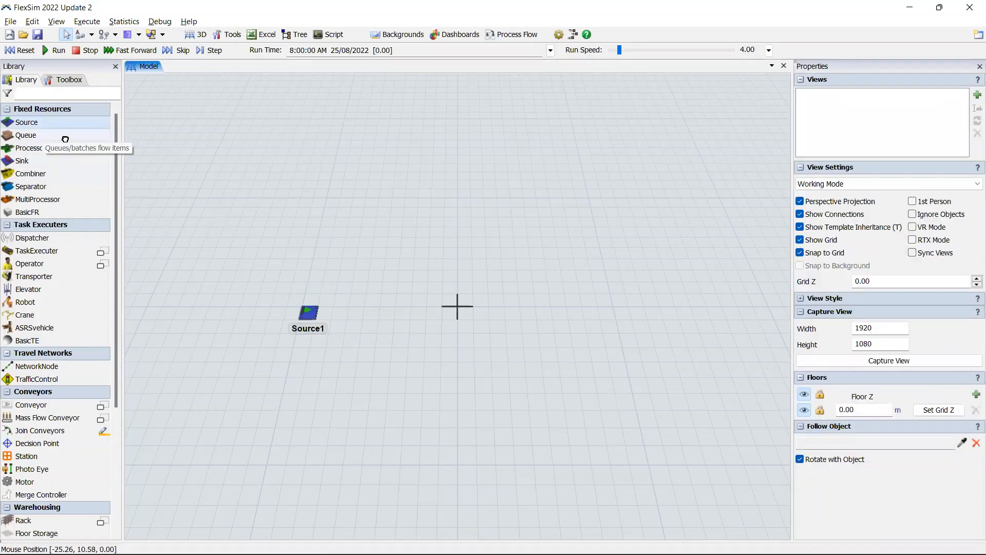
Step: Add a Queue just to the right of the Source, at about X -7, Y -1
{"action": "left_click_drag", "start_coordinate": [65, 139], "coordinate": [348, 322]}
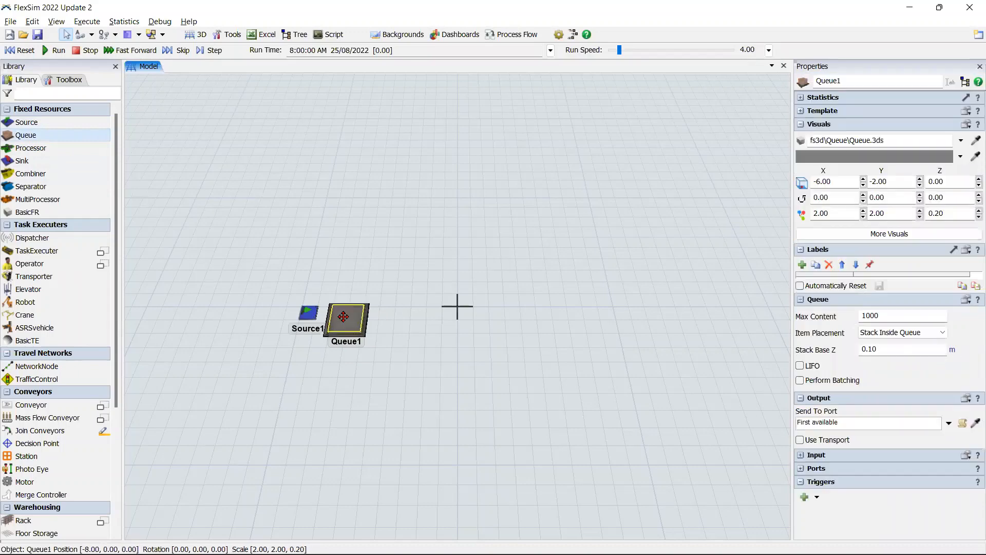
{"action": "scroll", "coordinate": [383, 356], "scroll_direction": "up", "scroll_amount": 2}
{"action": "left_click", "coordinate": [379, 358]}
{"action": "scroll", "coordinate": [379, 357], "scroll_direction": "up", "scroll_amount": 2}
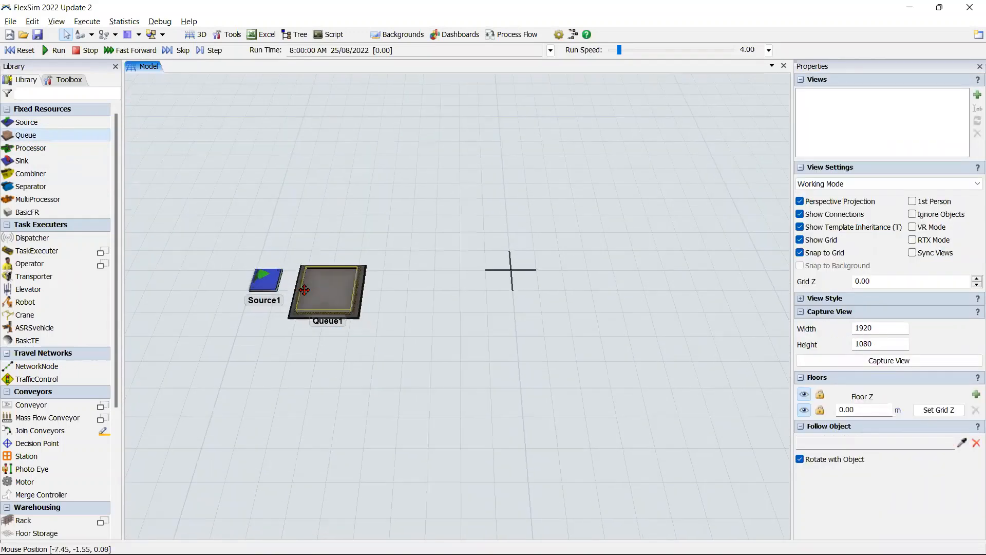
{"action": "left_click", "coordinate": [304, 289]}
{"action": "left_click", "coordinate": [175, 196]}
Step: Add a Processor to the right of the Queue, at about X 8, Y -1.5
{"action": "left_click_drag", "start_coordinate": [68, 154], "coordinate": [511, 270]}
{"action": "scroll", "coordinate": [406, 366], "scroll_direction": "down", "scroll_amount": 1}
{"action": "scroll", "coordinate": [591, 295], "scroll_direction": "up", "scroll_amount": 2}
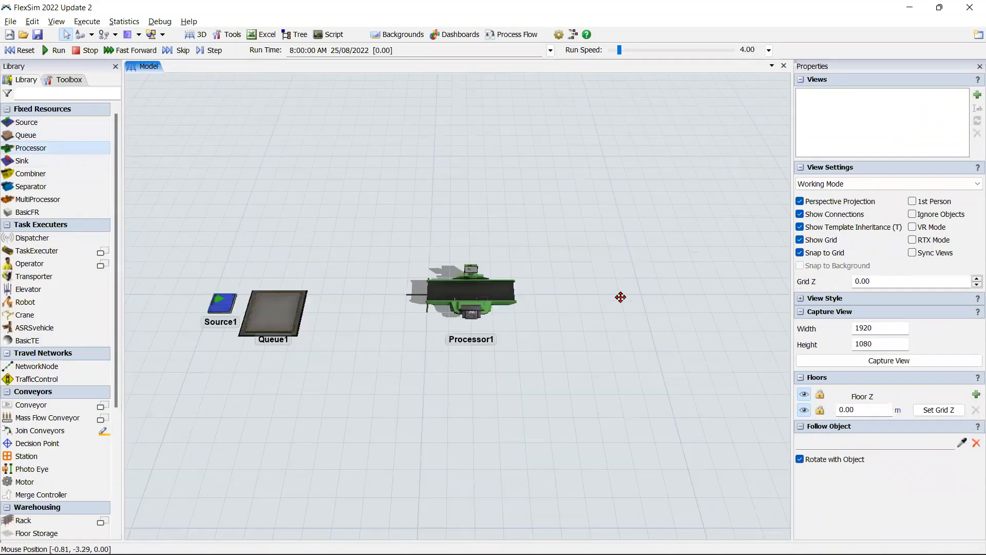
{"action": "left_click", "coordinate": [605, 307]}
{"action": "left_click_drag", "start_coordinate": [507, 342], "coordinate": [473, 352]}
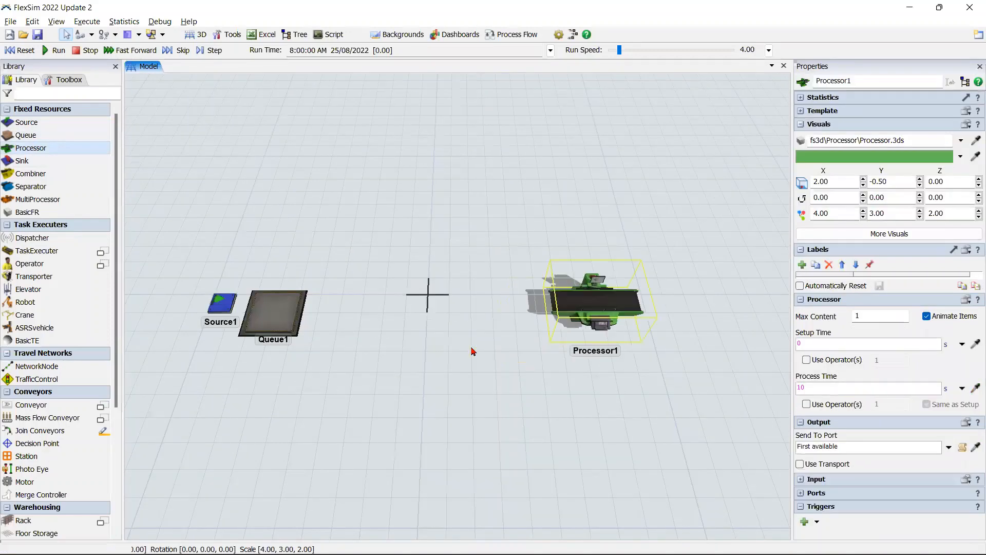
Step: Check the Queue's position, and set the Processor's X position to 5
{"action": "left_click", "coordinate": [269, 301]}
{"action": "left_click", "coordinate": [285, 302]}
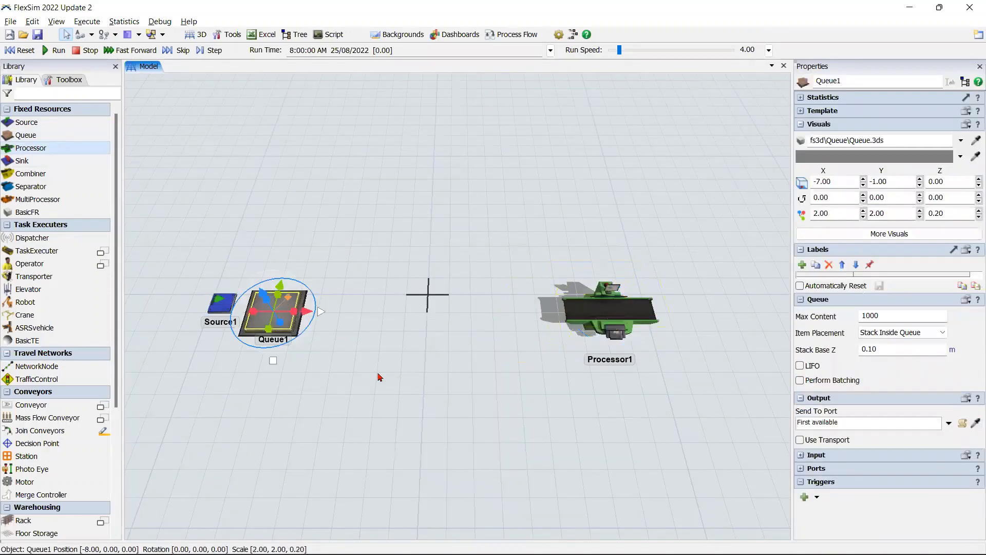
{"action": "left_click", "coordinate": [585, 324]}
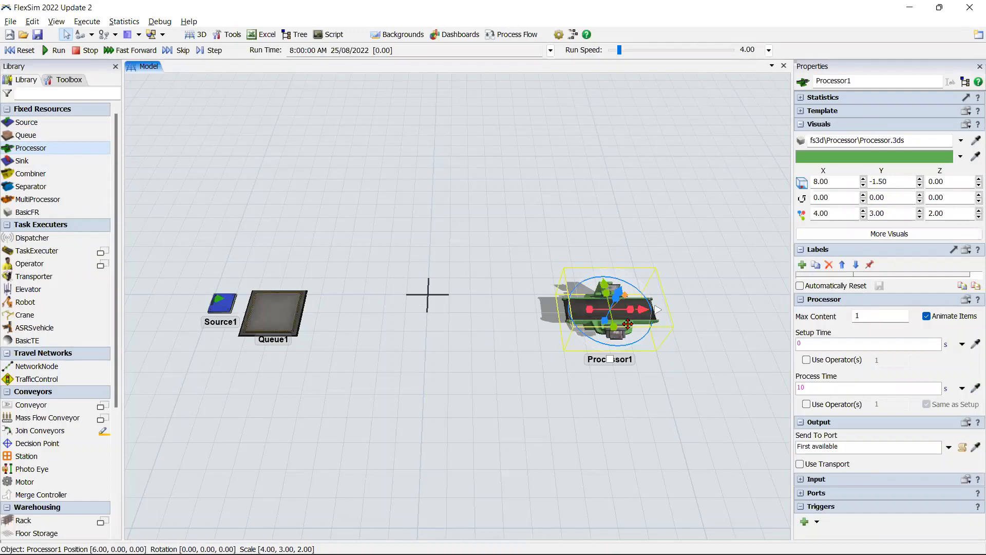
{"action": "double_click", "coordinate": [853, 183]}
{"action": "type", "text": "5"}
{"action": "key", "text": "Return"}
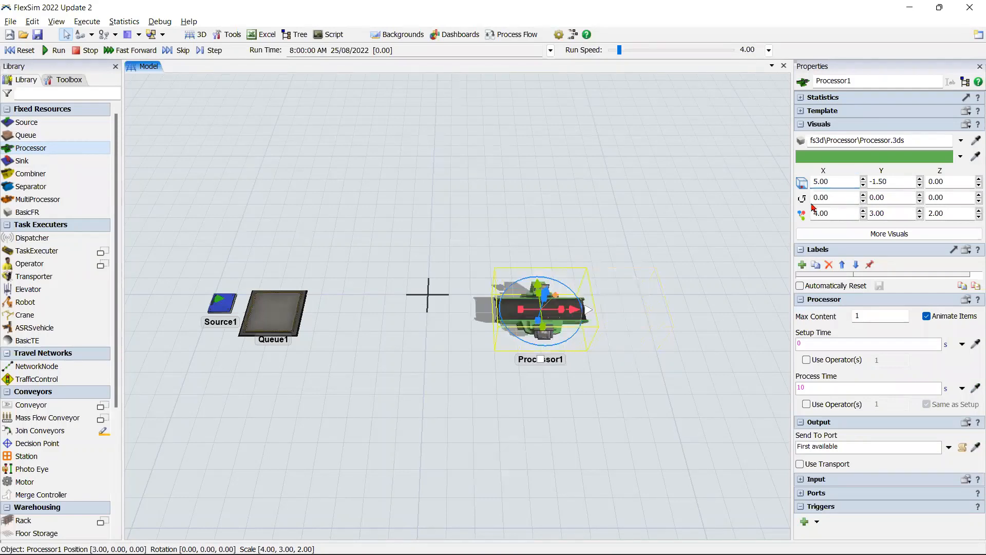
Step: Add a Sink to the right of the Processor
{"action": "double_click", "coordinate": [614, 314]}
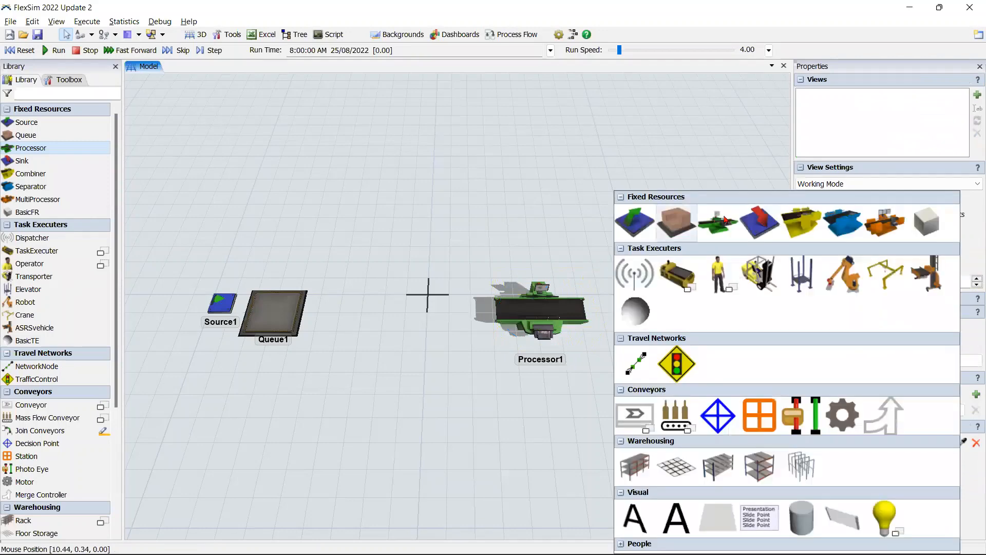
{"action": "left_click", "coordinate": [759, 222]}
{"action": "left_click", "coordinate": [624, 384]}
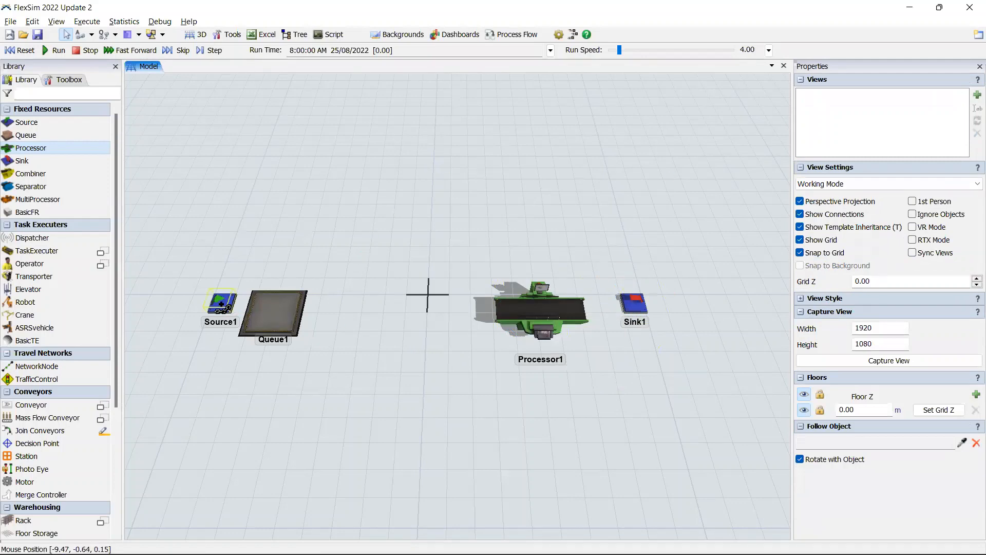
Step: Connect the objects in sequence from the Source to the Queue, the Processor and the Sink
{"action": "left_click_drag", "start_coordinate": [221, 303], "coordinate": [285, 304]}
{"action": "left_click", "coordinate": [284, 303]}
{"action": "left_click", "coordinate": [560, 304]}
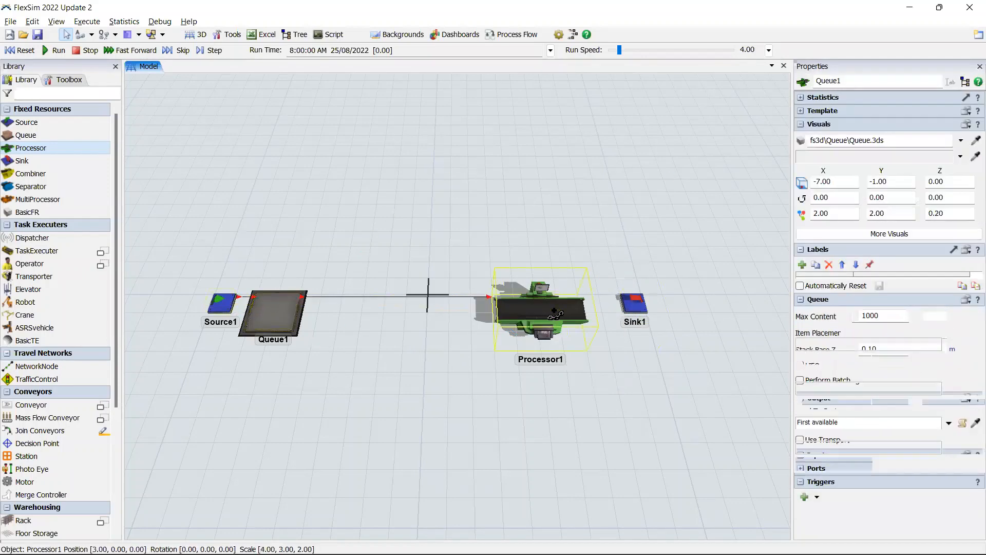
{"action": "left_click", "coordinate": [635, 303]}
{"action": "left_click", "coordinate": [605, 369]}
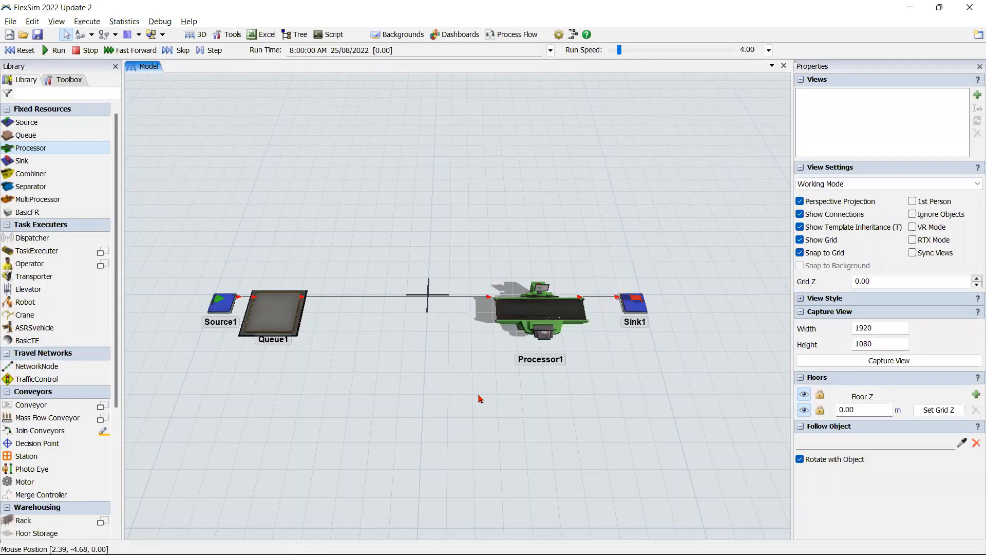
Step: Reset the model, run it and fast-forward the simulation
{"action": "left_click", "coordinate": [21, 50]}
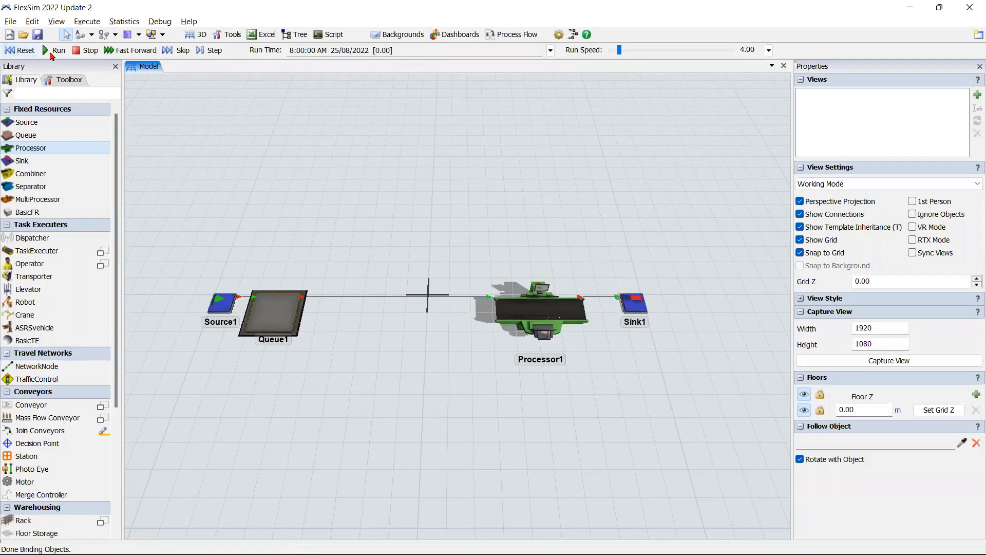
{"action": "left_click", "coordinate": [55, 50]}
{"action": "left_click", "coordinate": [137, 52]}
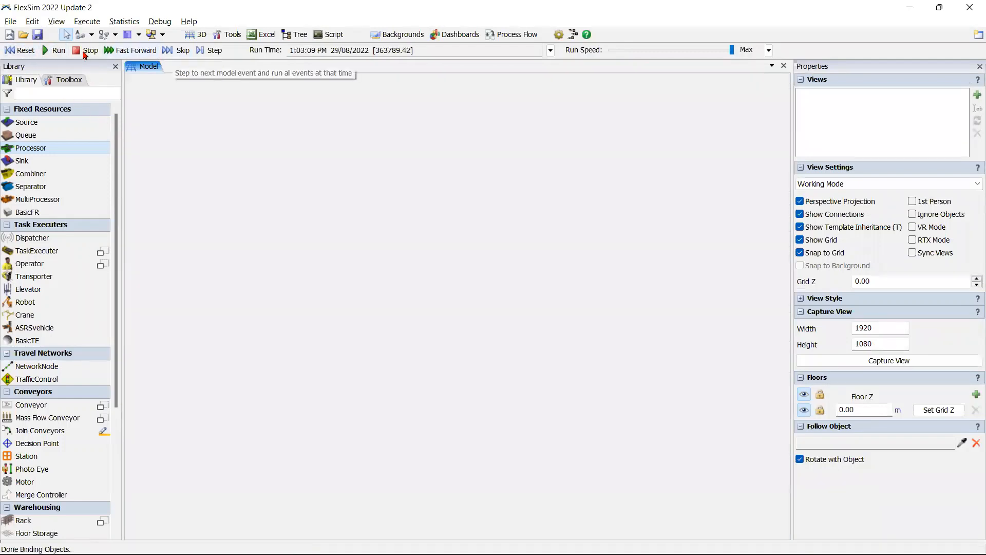
Step: Rerun the simulation from the start, skip ahead to watch items flow through the Queue and Processor, and reset it
{"action": "left_click", "coordinate": [30, 52]}
{"action": "left_click", "coordinate": [56, 54]}
{"action": "left_click", "coordinate": [181, 51]}
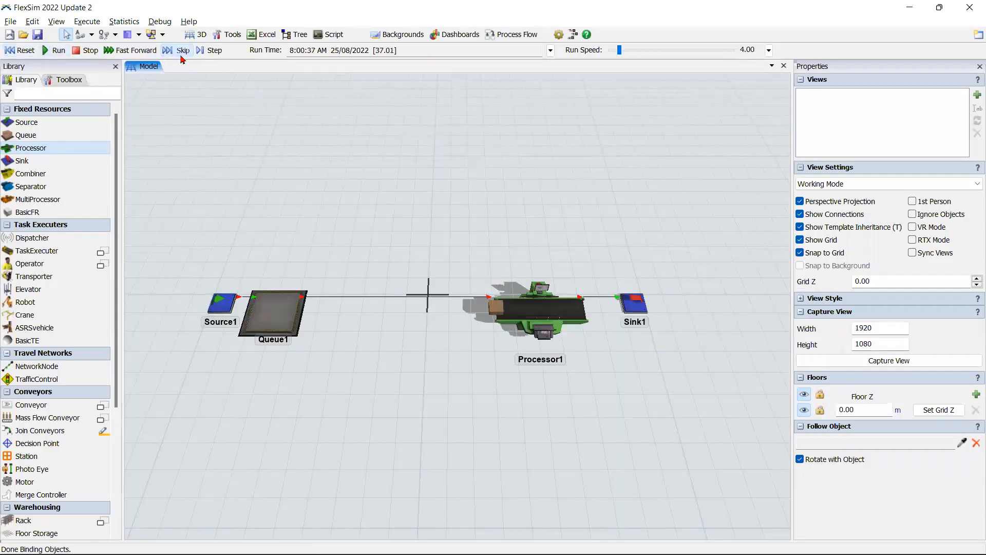
{"action": "left_click", "coordinate": [182, 51]}
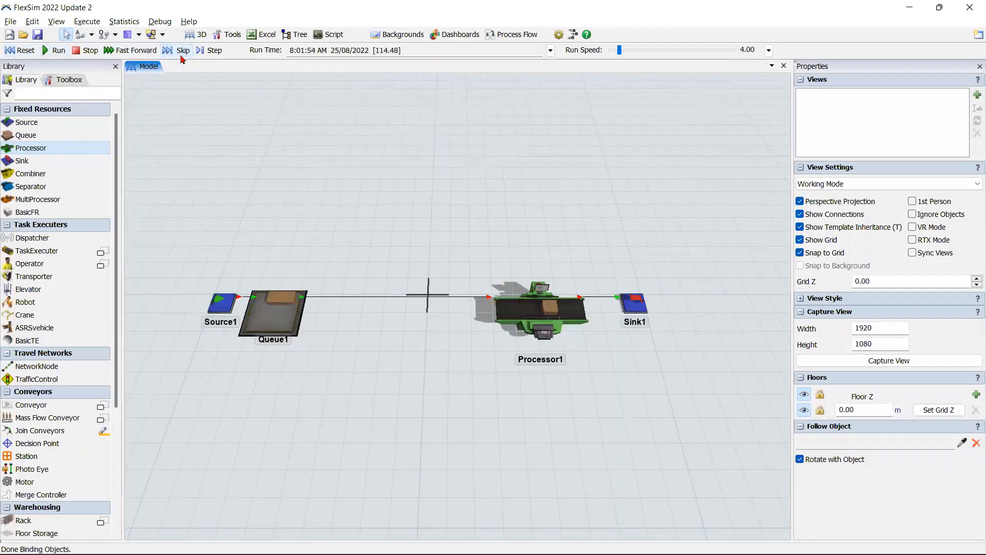
{"action": "scroll", "coordinate": [300, 409], "scroll_direction": "up", "scroll_amount": 2}
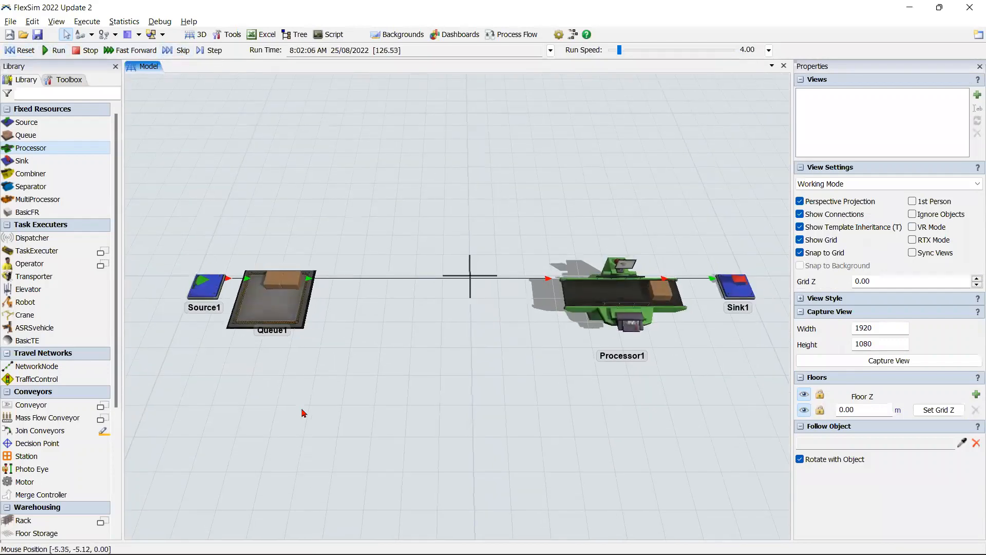
{"action": "scroll", "coordinate": [299, 410], "scroll_direction": "up", "scroll_amount": 1}
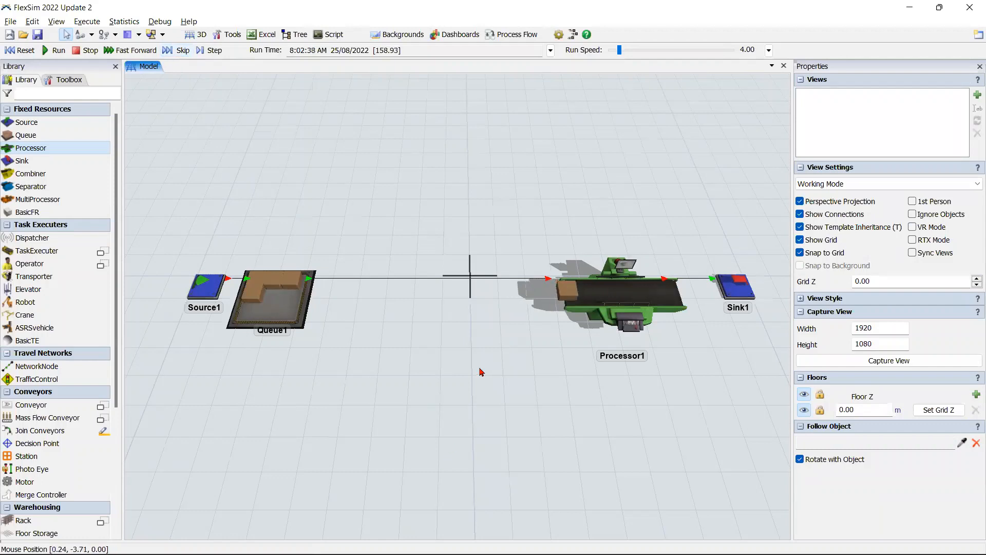
{"action": "left_click", "coordinate": [22, 50]}
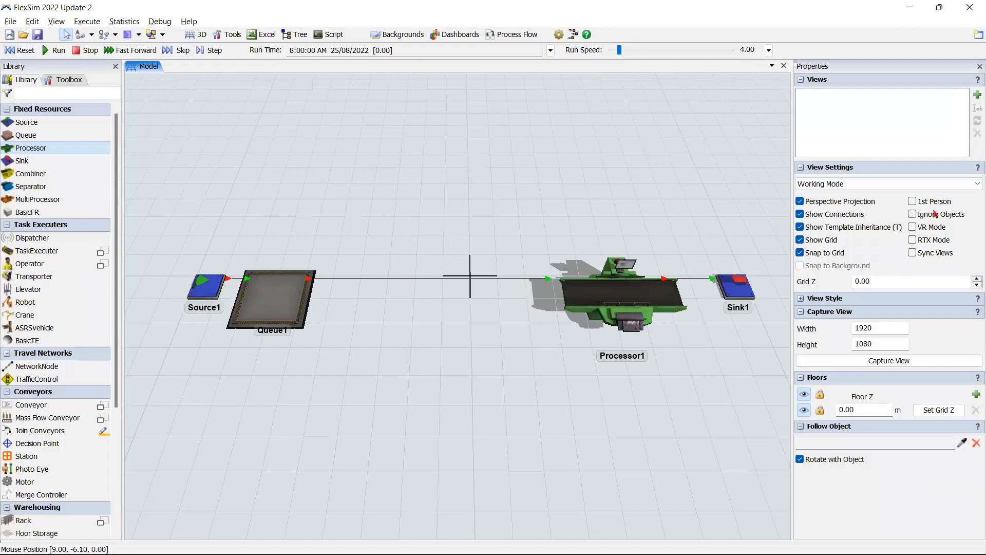
Step: Set the Processor's process time to a Normal statistical distribution with a mean of 200
{"action": "left_click", "coordinate": [637, 322]}
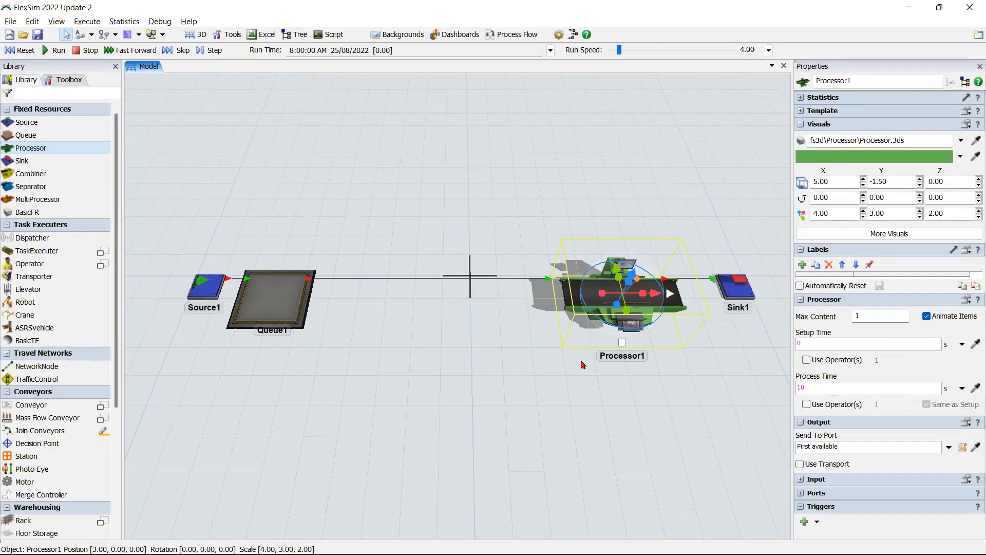
{"action": "left_click", "coordinate": [962, 389]}
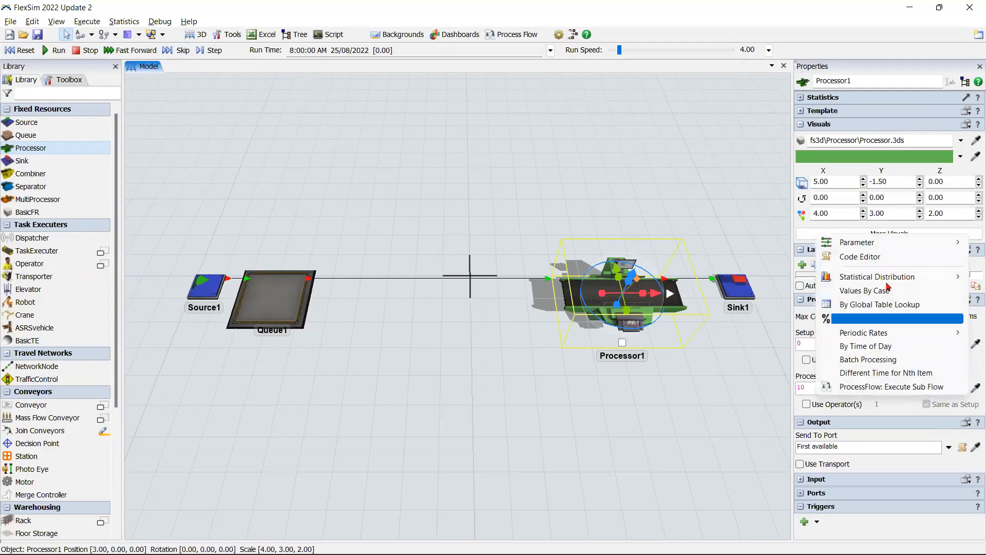
{"action": "mouse_move", "coordinate": [895, 282]}
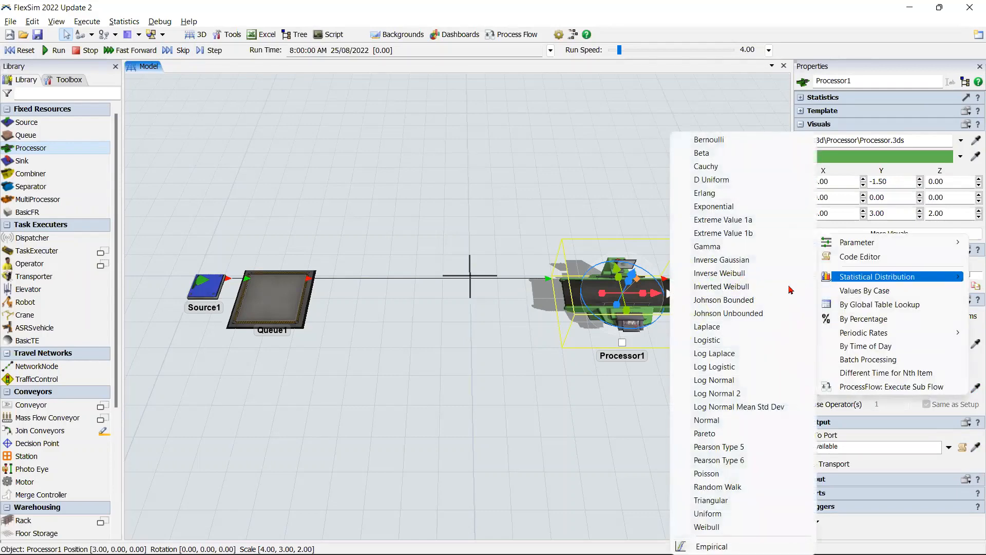
{"action": "left_click", "coordinate": [745, 420]}
{"action": "left_click", "coordinate": [864, 390]}
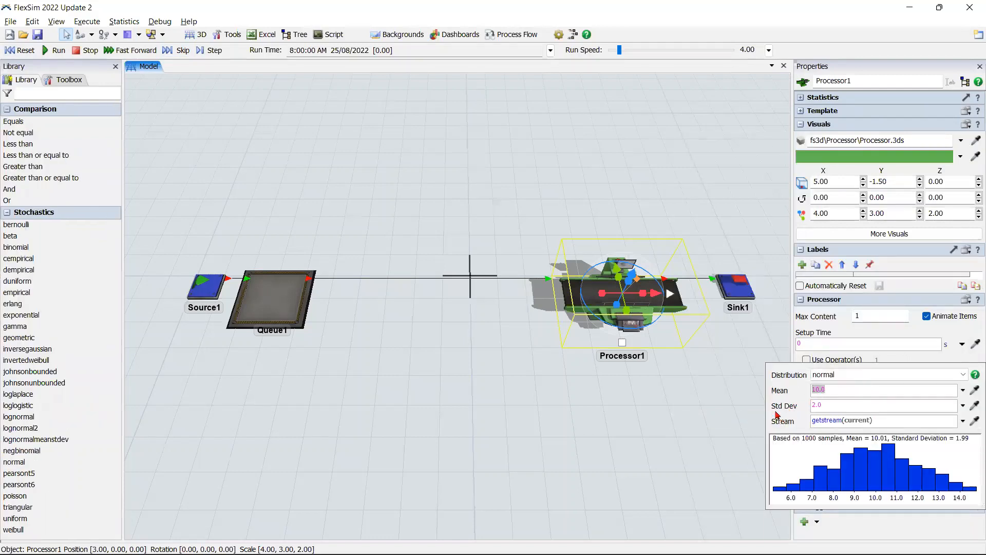
{"action": "key", "text": "BackSpace"}
{"action": "type", "text": "200"}
{"action": "key", "text": "Return"}
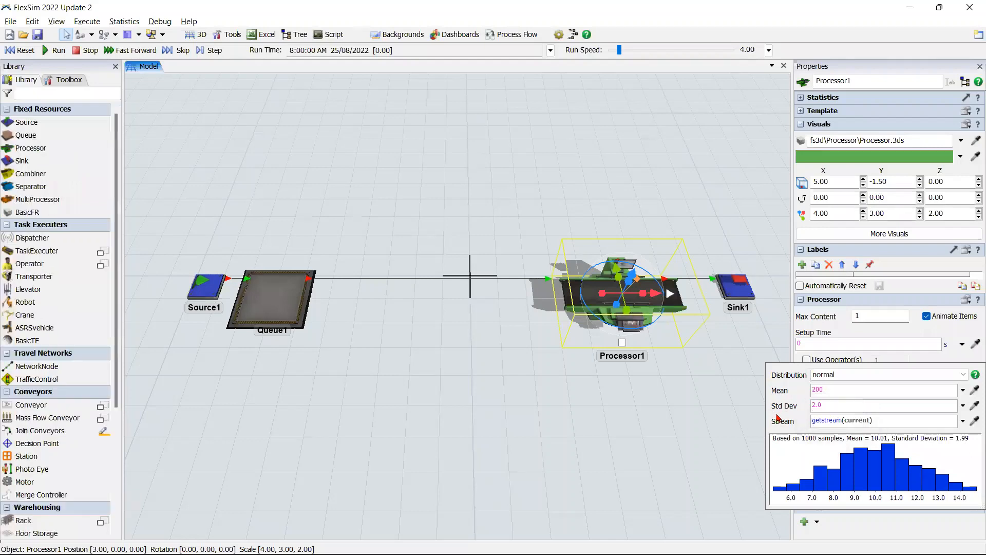
Step: Set the standard deviation of the Processor's process time distribution to 30 and close the distribution settings
{"action": "left_click", "coordinate": [829, 405]}
{"action": "left_click_drag", "start_coordinate": [827, 406], "coordinate": [778, 407]}
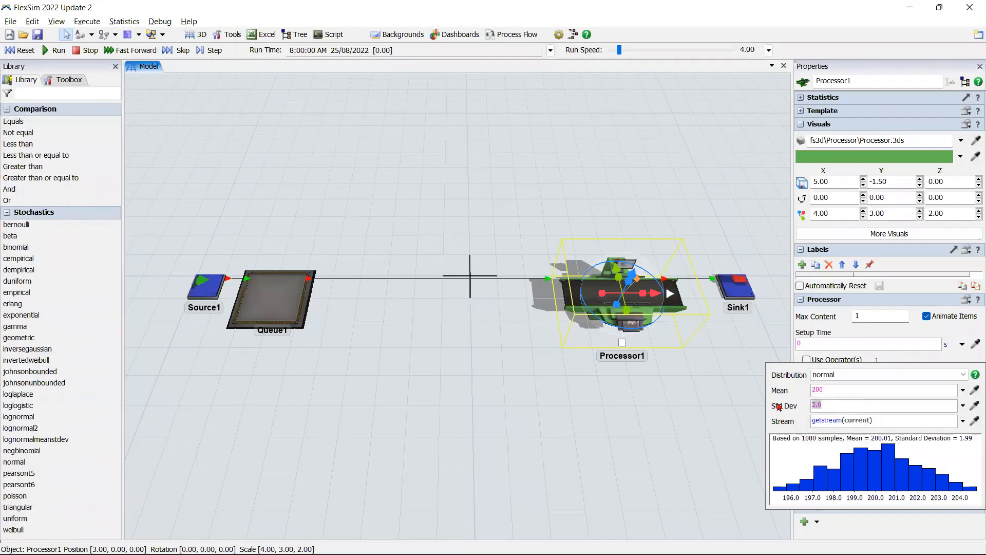
{"action": "key", "text": "Return"}
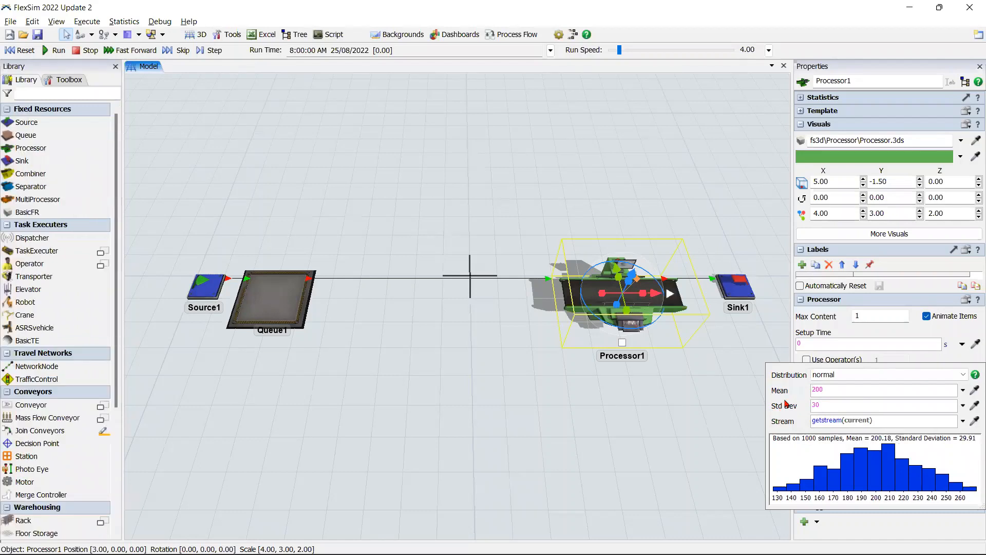
{"action": "left_click", "coordinate": [488, 419]}
{"action": "left_click", "coordinate": [492, 420]}
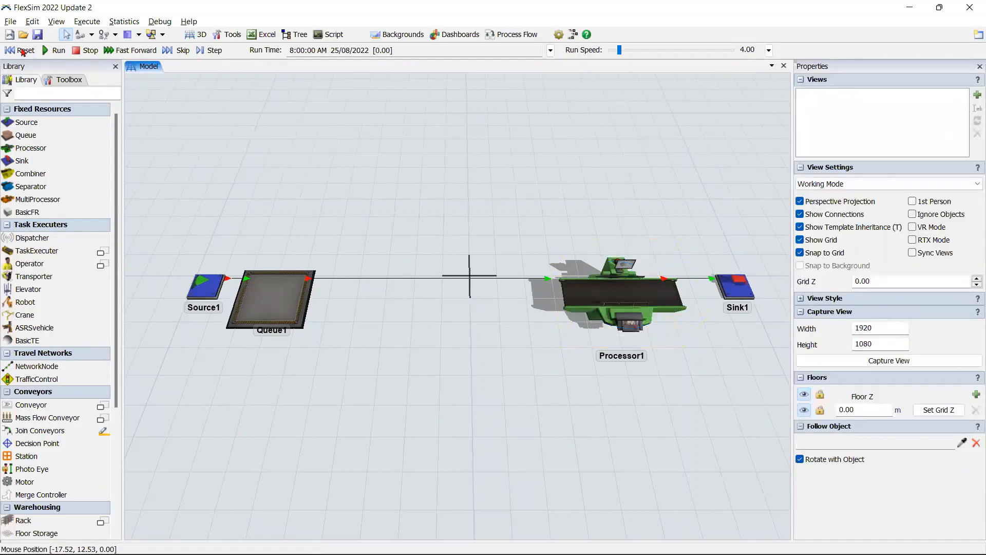
Step: Reset and run the model to watch how items build up in the Queue with the longer process time
{"action": "left_click", "coordinate": [20, 50]}
{"action": "left_click", "coordinate": [58, 51]}
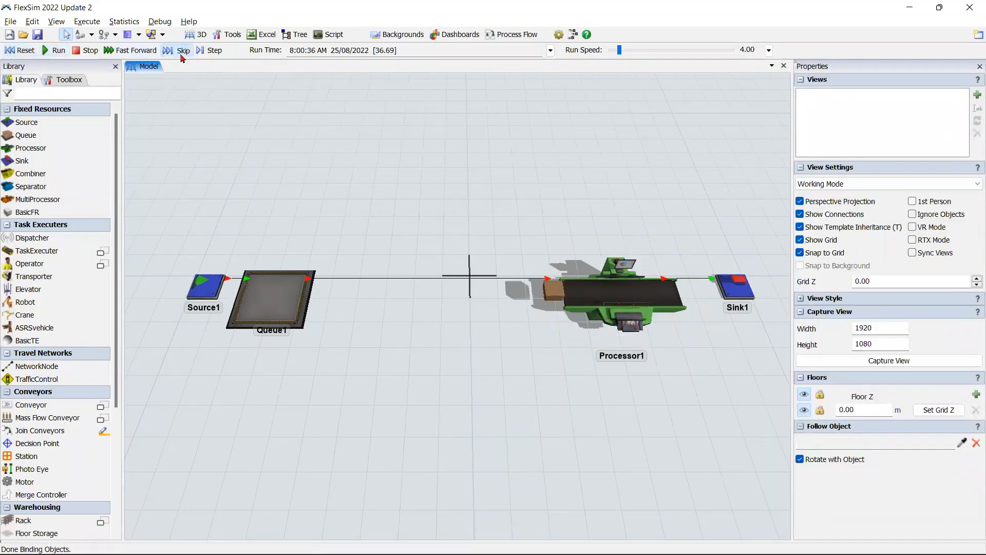
{"action": "scroll", "coordinate": [402, 363], "scroll_direction": "down", "scroll_amount": 2}
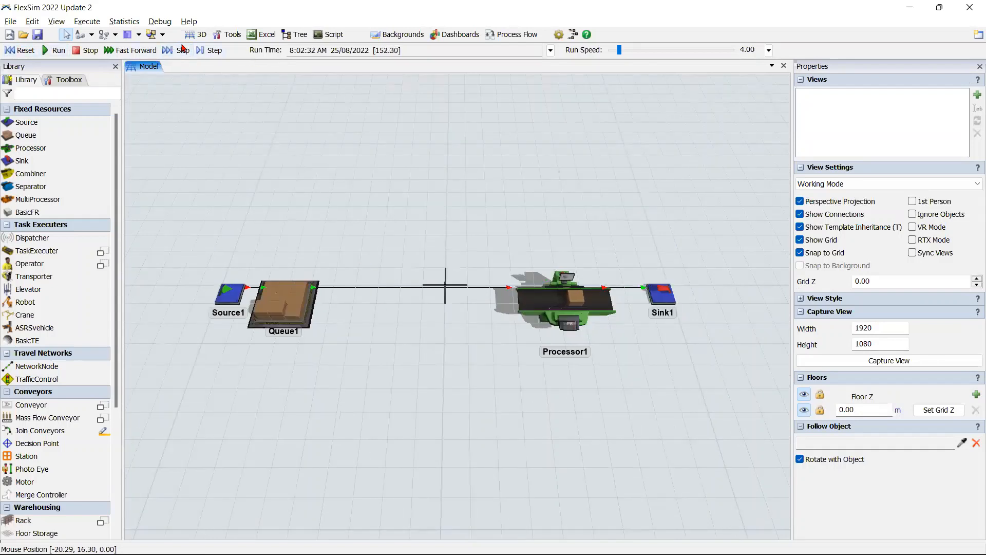
Step: Speed up the running simulation to about 42 and 271, and settle on a run speed of 72.79
{"action": "left_click_drag", "start_coordinate": [619, 50], "coordinate": [627, 50]}
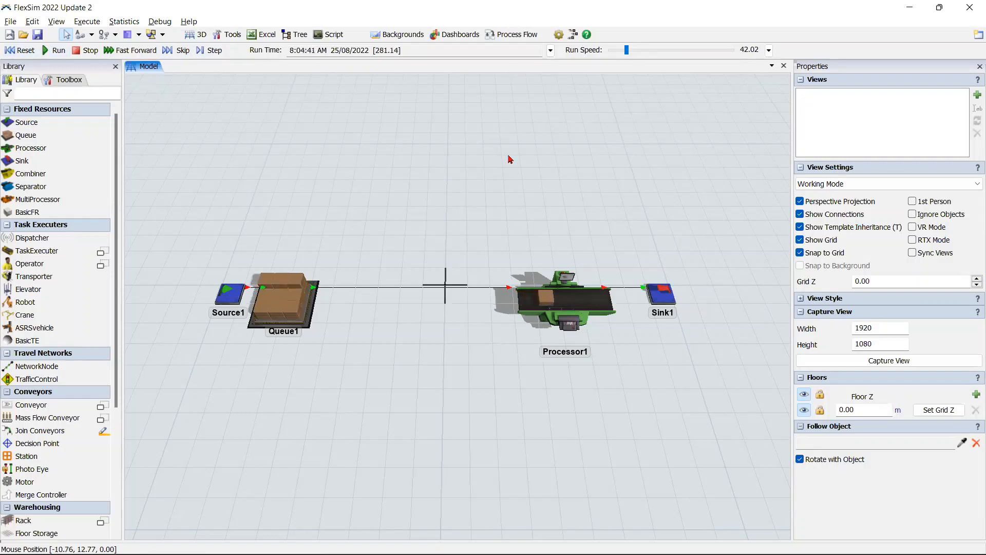
{"action": "left_click_drag", "start_coordinate": [626, 50], "coordinate": [637, 50]}
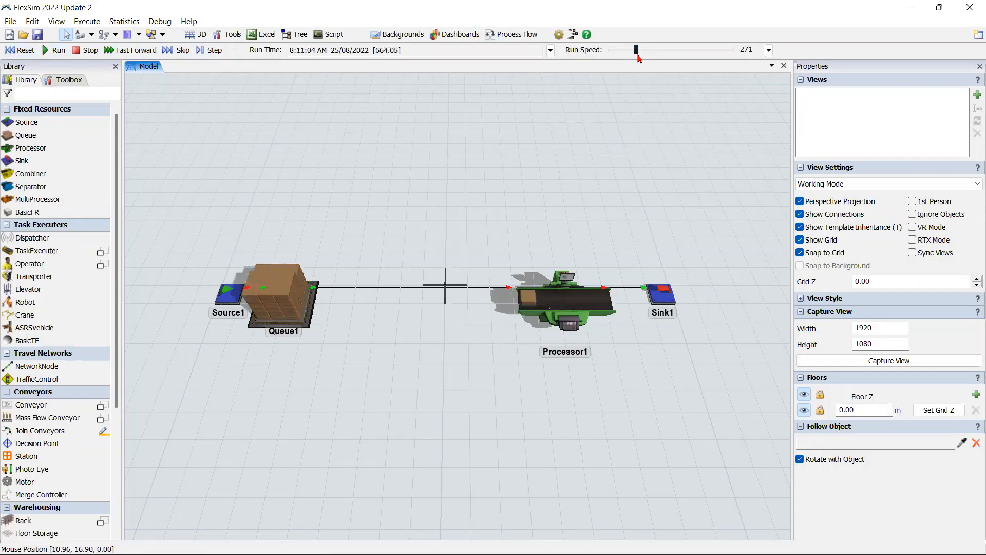
{"action": "scroll", "coordinate": [639, 58], "scroll_direction": "down", "scroll_amount": 2}
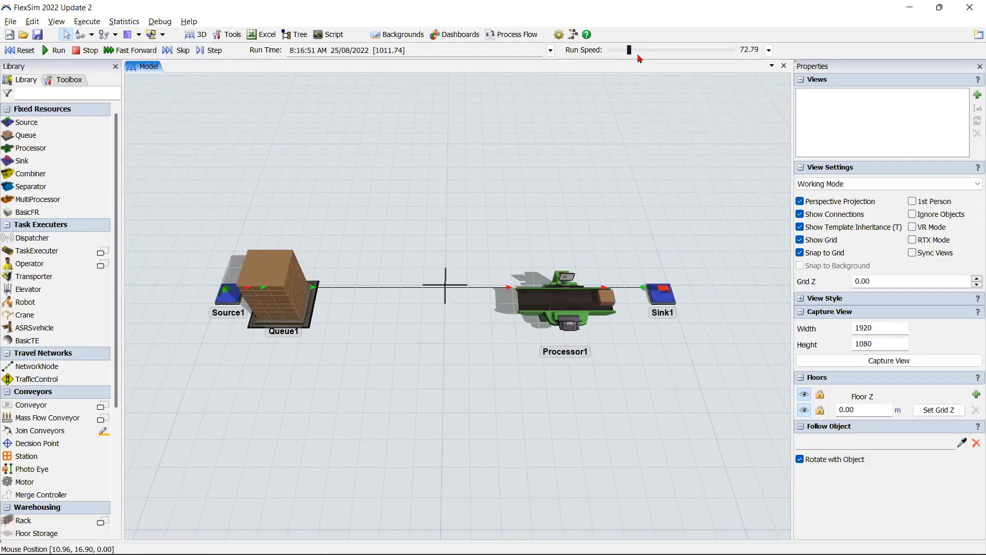
Step: Reset the model and add a new blank dashboard beside the model view
{"action": "scroll", "coordinate": [639, 58], "scroll_direction": "down", "scroll_amount": 1}
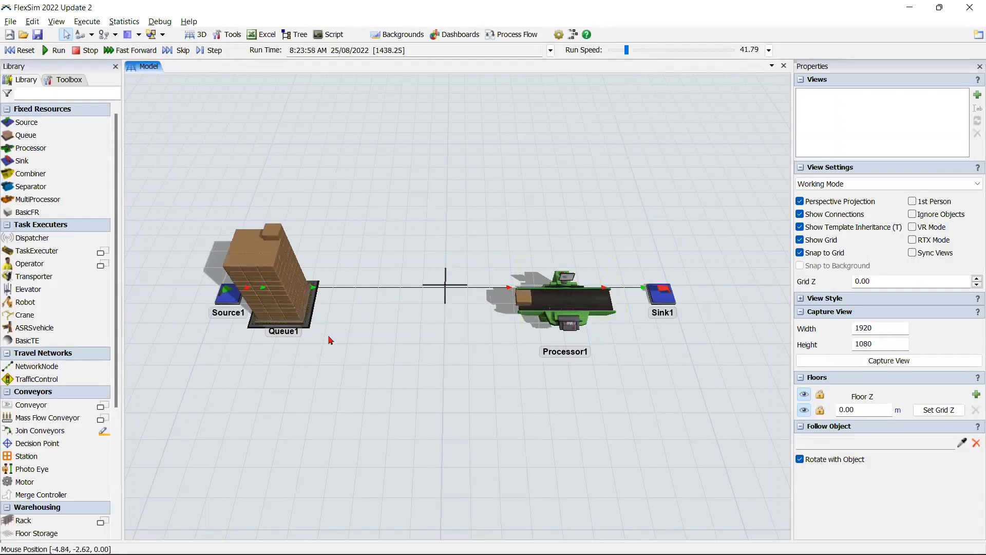
{"action": "left_click", "coordinate": [16, 51]}
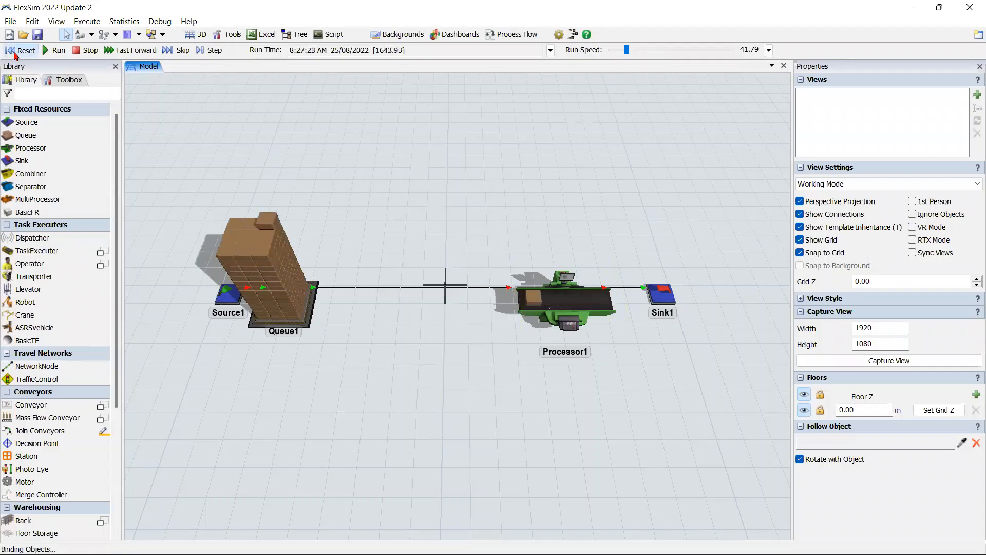
{"action": "left_click", "coordinate": [446, 34]}
{"action": "left_click", "coordinate": [513, 50]}
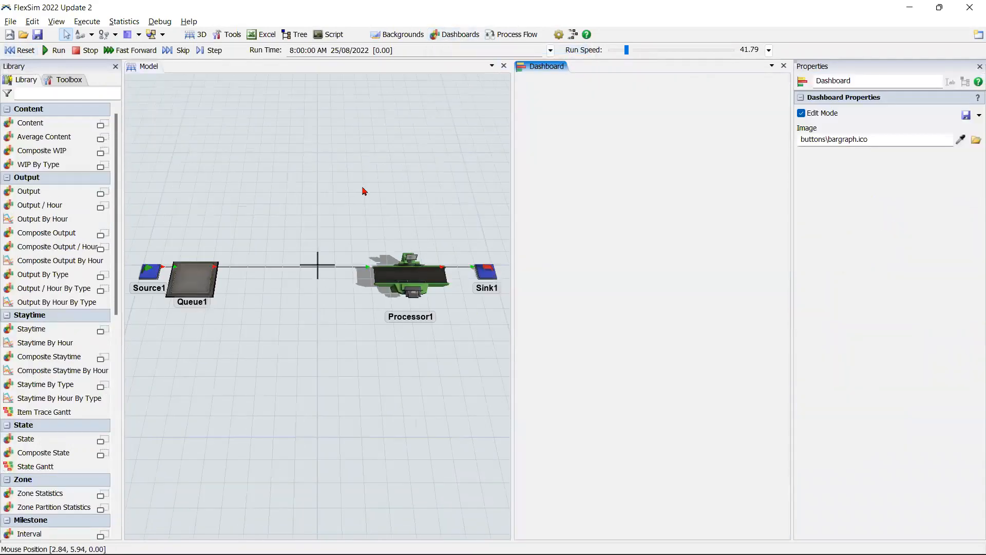
Step: Add an Output bar chart to the dashboard, move it to the upper-left corner, and resize it to full width with less height
{"action": "left_click", "coordinate": [560, 100]}
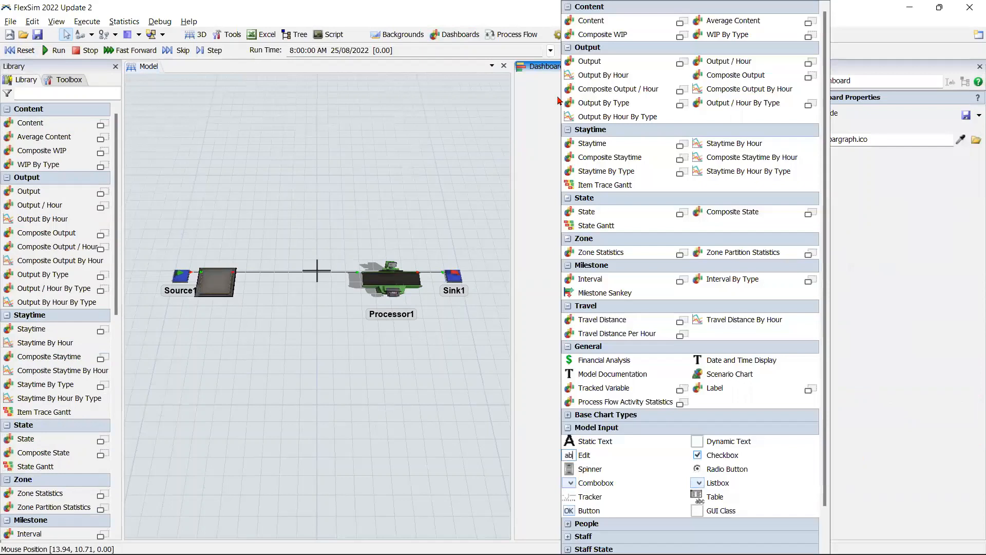
{"action": "left_click", "coordinate": [642, 65]}
{"action": "left_click", "coordinate": [687, 124]}
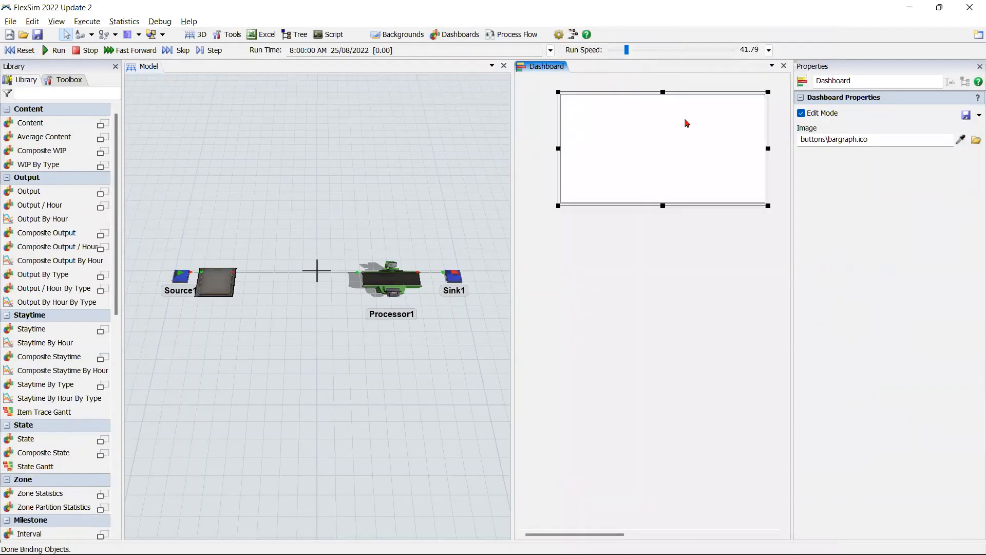
{"action": "left_click_drag", "start_coordinate": [707, 94], "coordinate": [665, 77]}
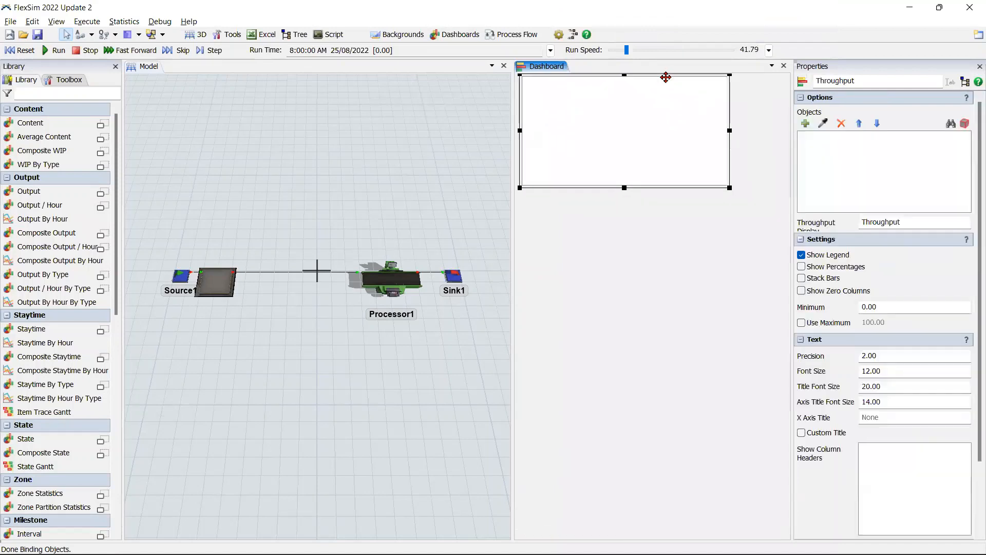
{"action": "left_click_drag", "start_coordinate": [730, 131], "coordinate": [789, 130]}
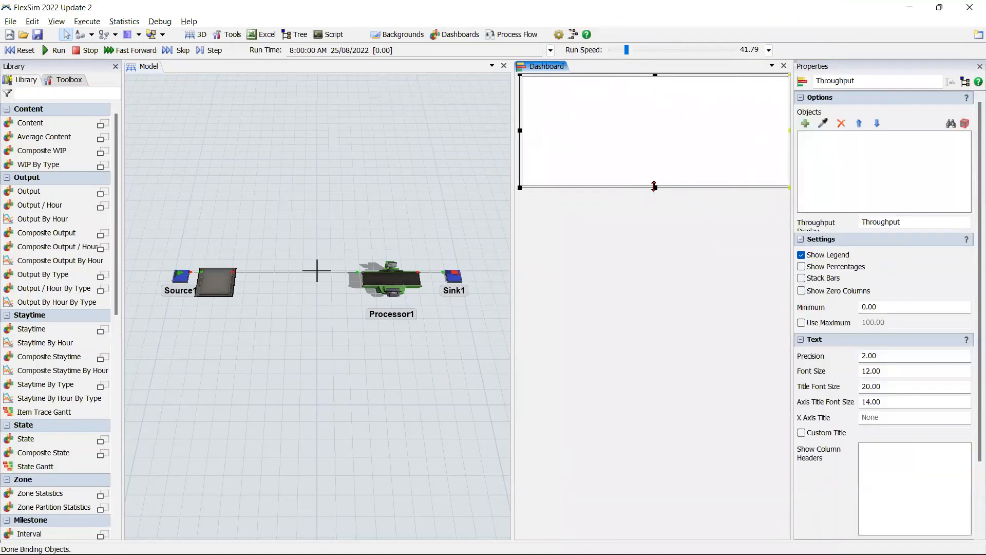
{"action": "left_click_drag", "start_coordinate": [653, 161], "coordinate": [655, 167]}
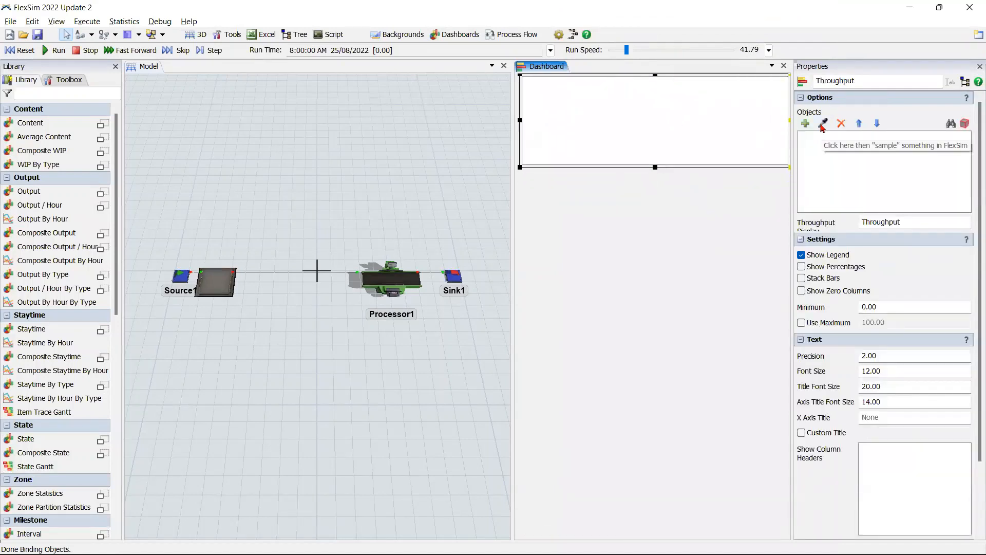
Step: Assign the Sink to the Output chart and name the chart Productos Procesados
{"action": "left_click", "coordinate": [822, 125]}
{"action": "left_click", "coordinate": [448, 274]}
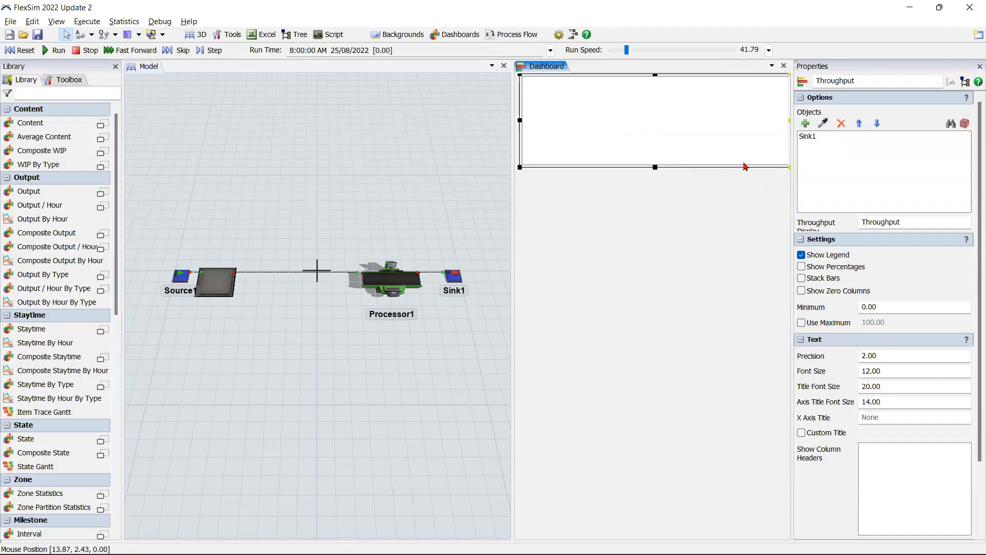
{"action": "left_click", "coordinate": [863, 78]}
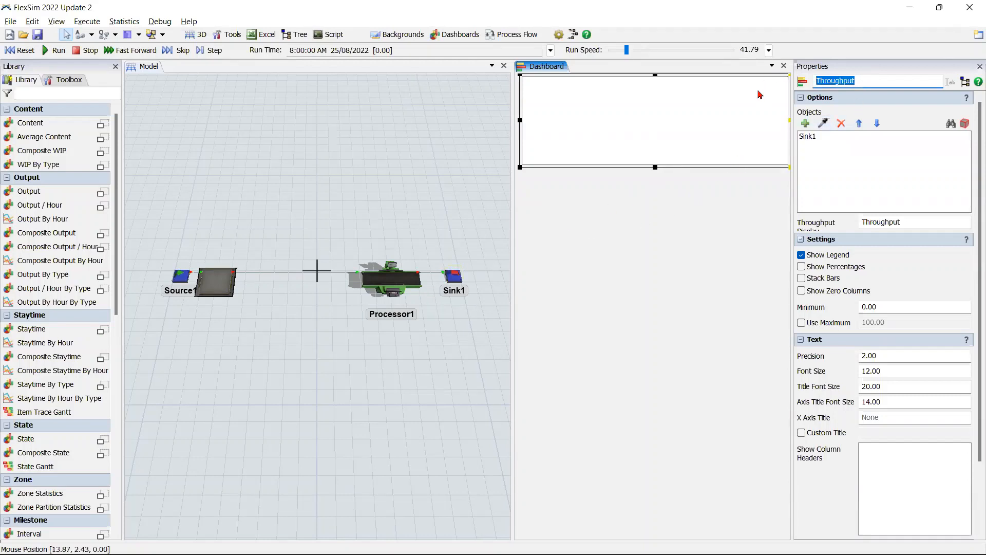
{"action": "type", "text": "Productos Procesados"}
{"action": "left_click", "coordinate": [700, 186]}
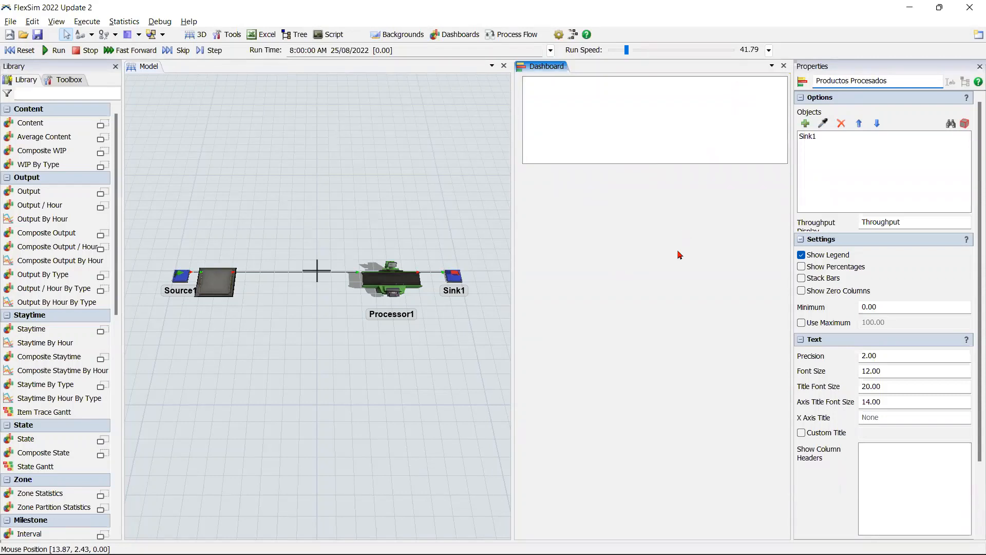
Step: Add a State bar chart directly below the Productos Procesados chart and lock it to the dashboard's right edge
{"action": "double_click", "coordinate": [599, 225]}
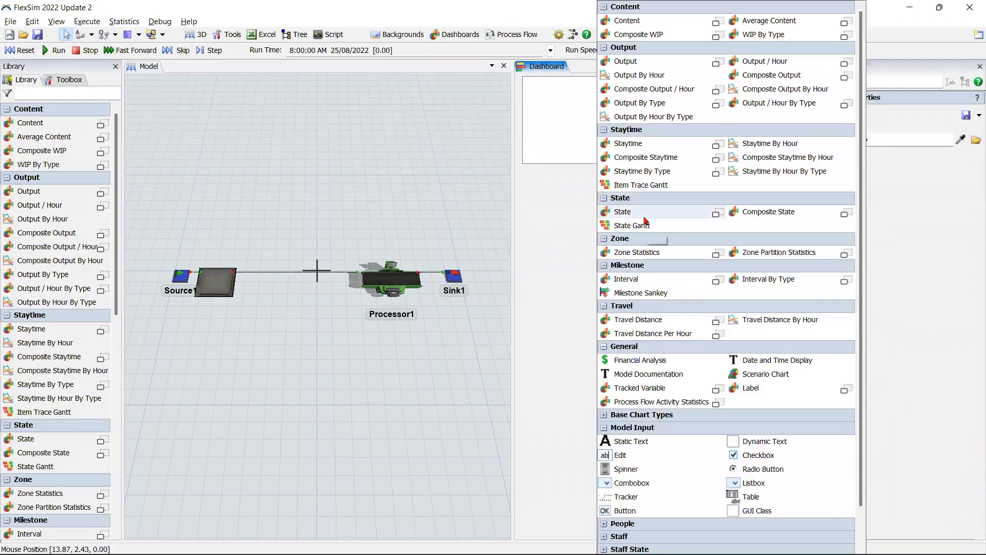
{"action": "left_click", "coordinate": [622, 211]}
{"action": "left_click", "coordinate": [651, 218]}
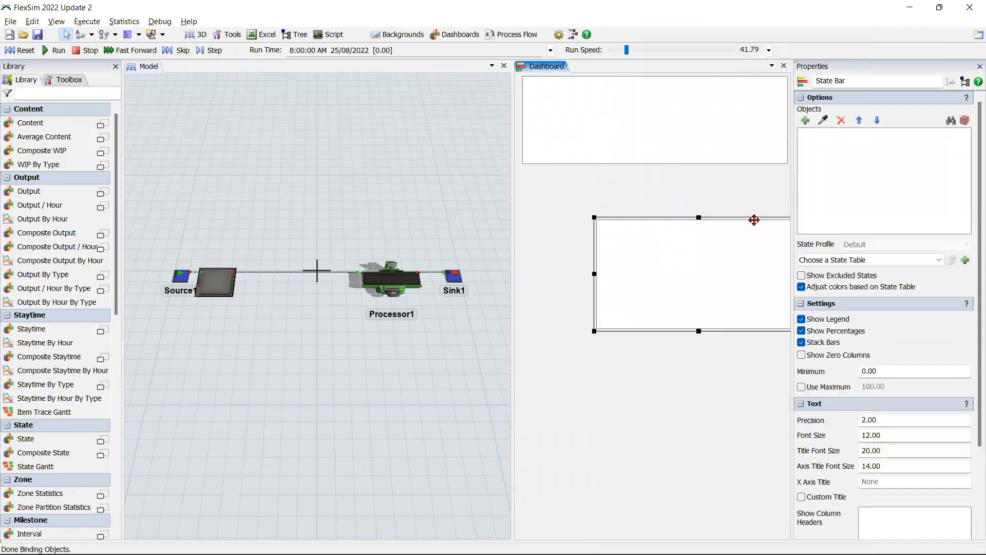
{"action": "left_click_drag", "start_coordinate": [754, 220], "coordinate": [679, 165]}
{"action": "right_click", "coordinate": [644, 206]}
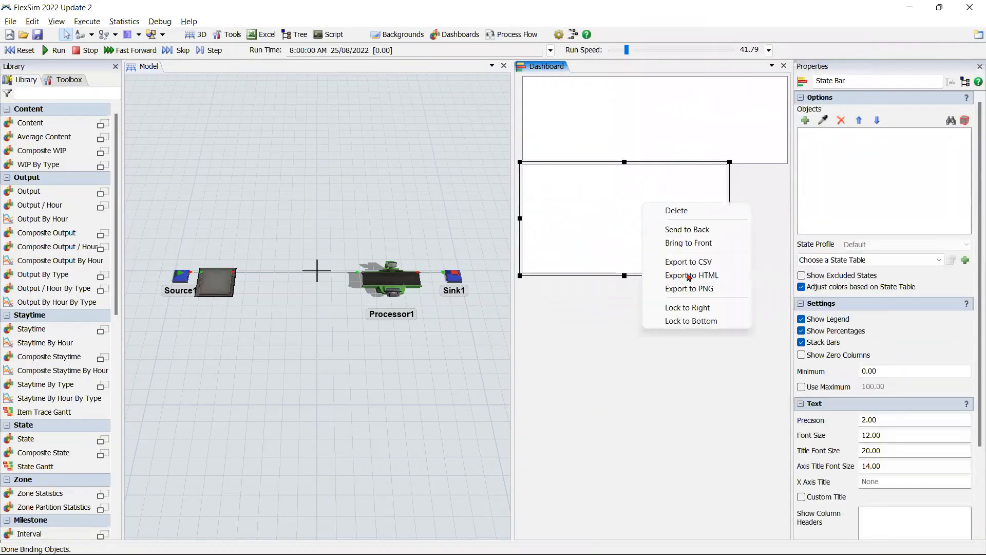
{"action": "left_click", "coordinate": [690, 308]}
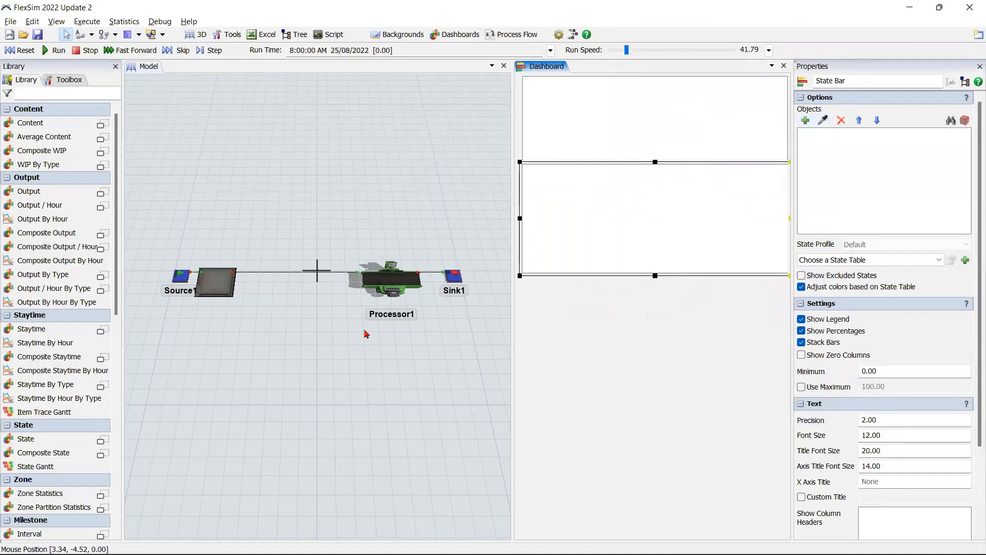
Step: Assign the Processor to the State bar chart and name the chart Utilizacion Maquina
{"action": "left_click", "coordinate": [822, 120]}
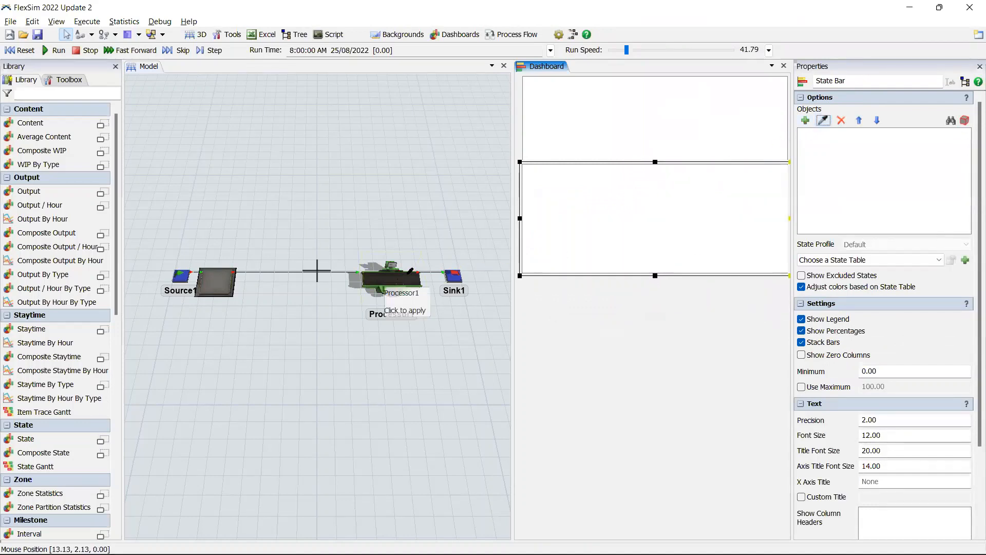
{"action": "left_click", "coordinate": [390, 280]}
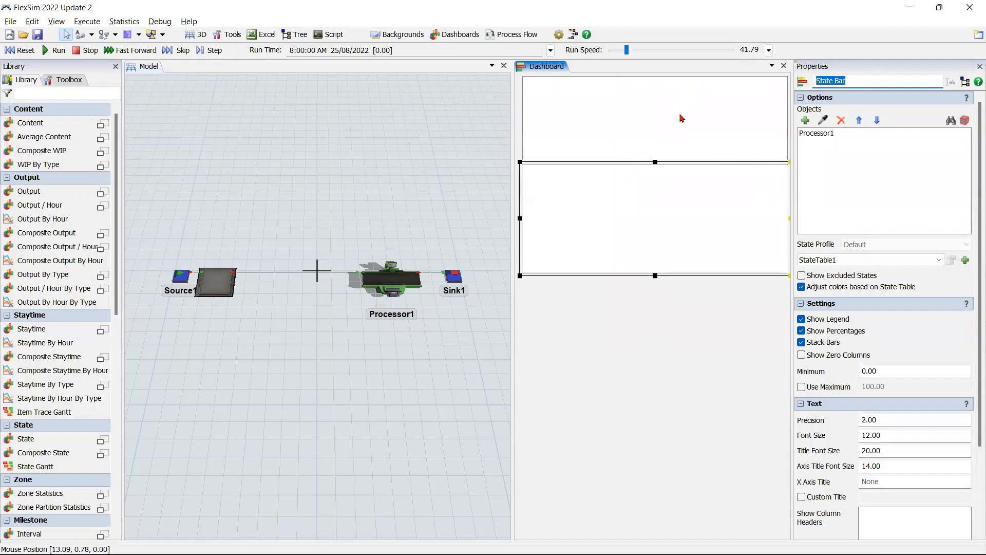
{"action": "type", "text": "Utilizacion Maquina"}
{"action": "left_click", "coordinate": [690, 354]}
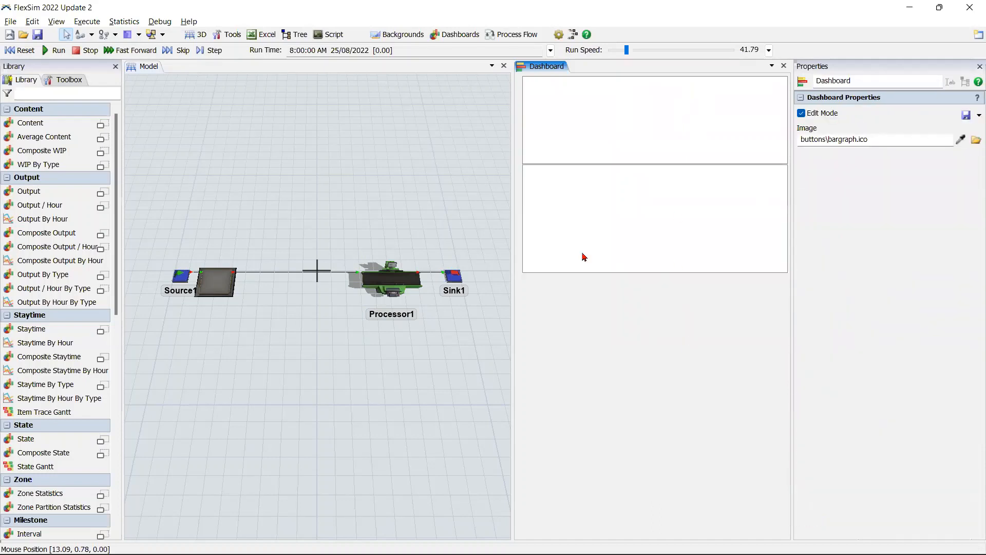
Step: Enable a simulation stop time of 28800 s
{"action": "left_click", "coordinate": [550, 50]}
{"action": "left_click", "coordinate": [584, 157]}
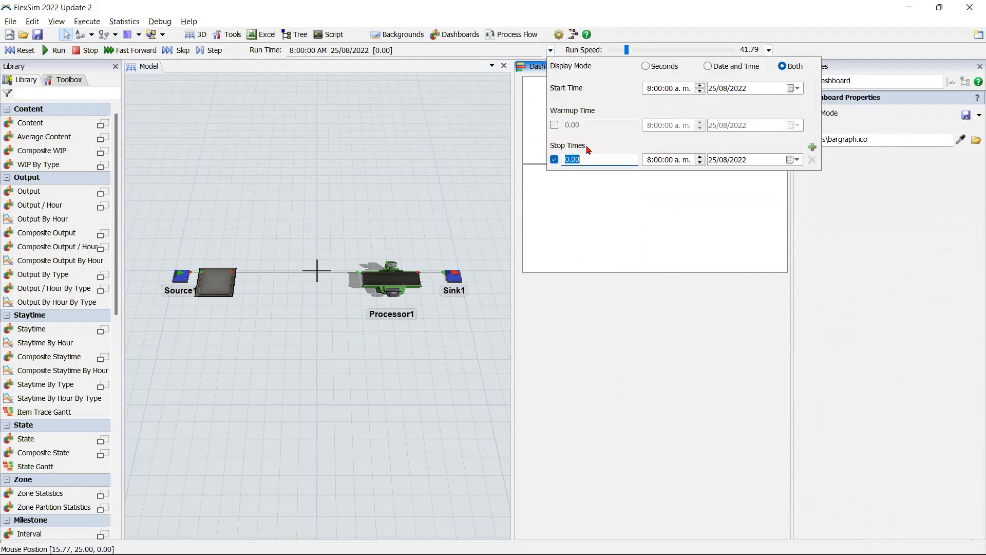
{"action": "type", "text": "2880"}
{"action": "left_click", "coordinate": [550, 50]}
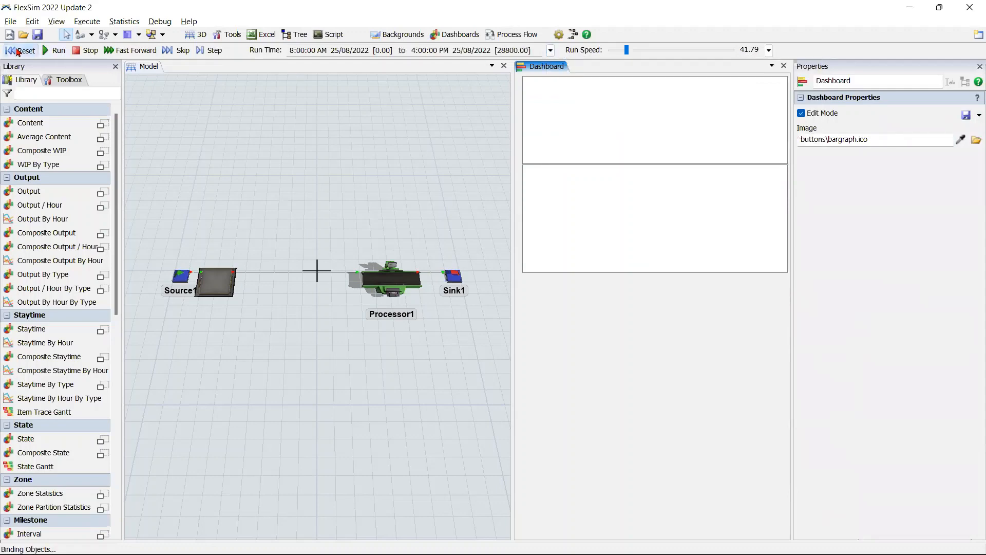
Step: Fast-forward the model to its stop time and examine the charts and the stack of items in the Queue
{"action": "left_click", "coordinate": [113, 51]}
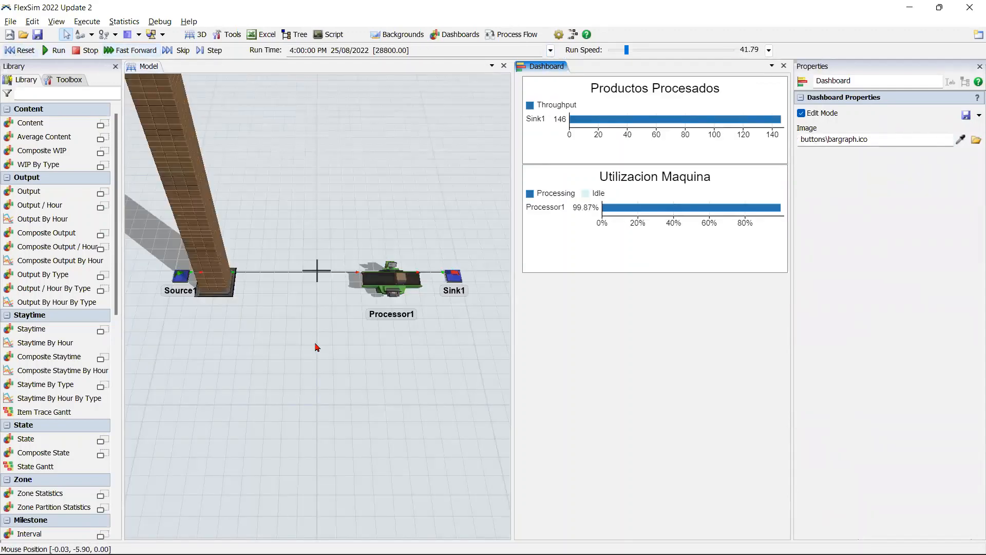
{"action": "left_click", "coordinate": [317, 347]}
{"action": "scroll", "coordinate": [318, 396], "scroll_direction": "down", "scroll_amount": 5}
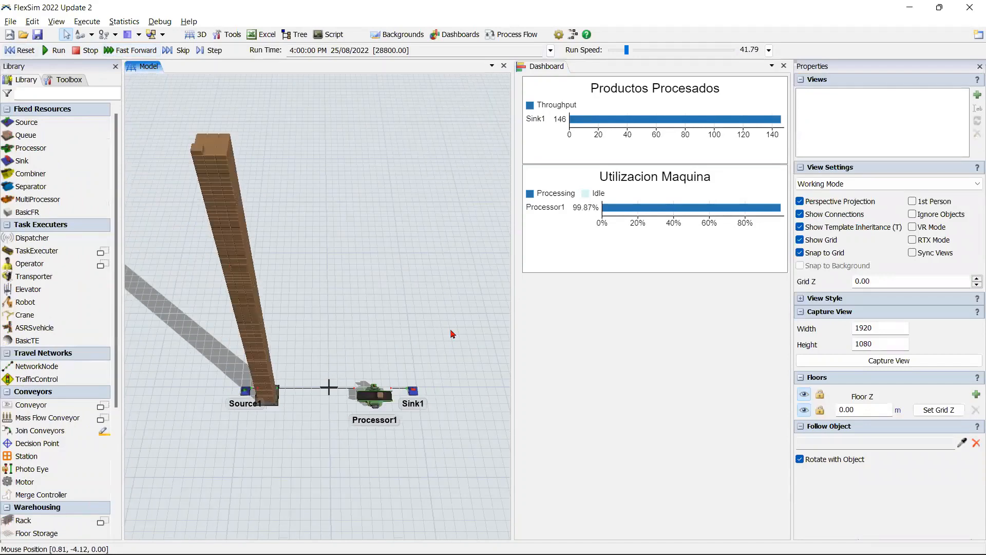
Step: Shorten the Productos Procesados chart, then move Utilizacion Maquina up directly beneath it and reduce its height too
{"action": "left_click", "coordinate": [665, 156]}
{"action": "left_click_drag", "start_coordinate": [655, 168], "coordinate": [693, 154]}
{"action": "left_click", "coordinate": [684, 173]}
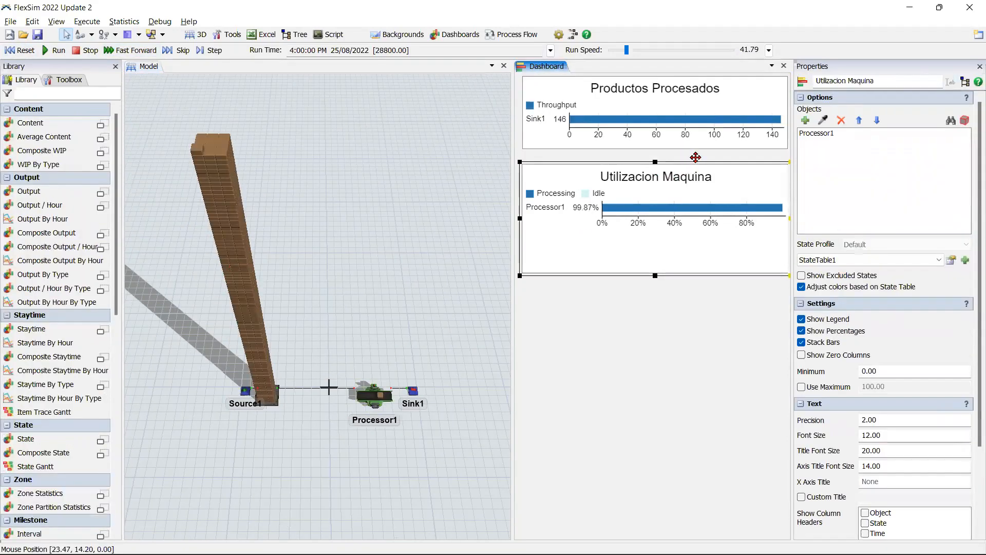
{"action": "left_click_drag", "start_coordinate": [654, 261], "coordinate": [662, 230]}
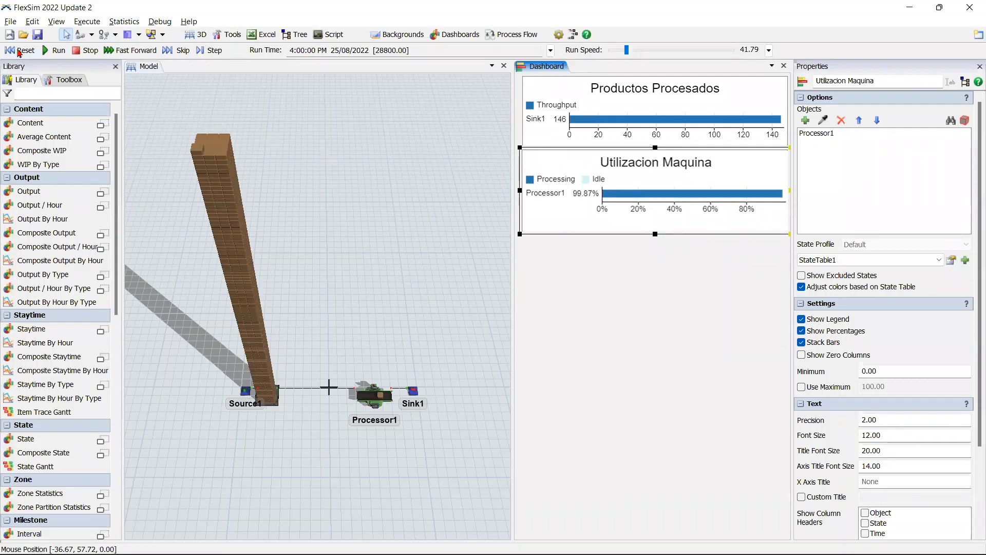
{"action": "left_click", "coordinate": [568, 272]}
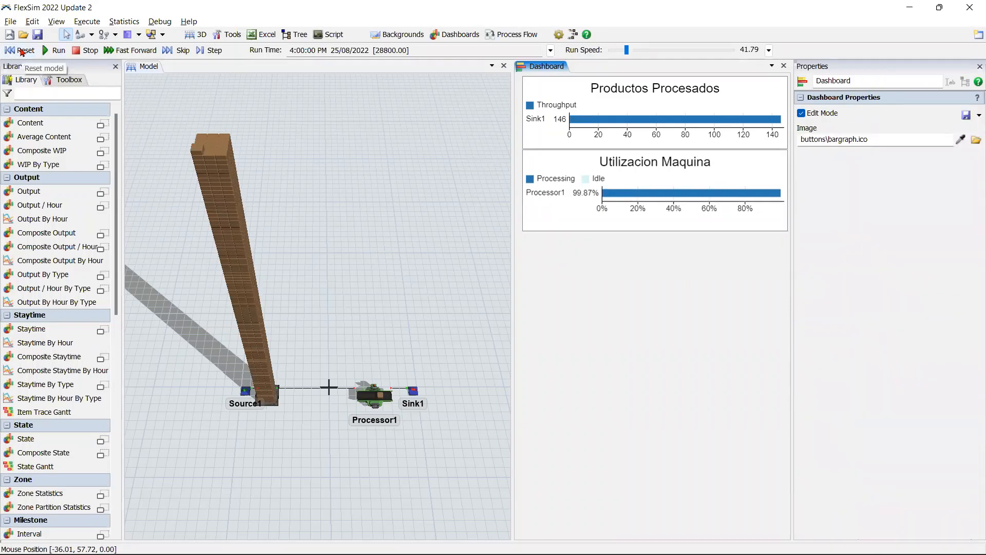
Step: Reset the model and add a Dispatcher behind the Queue, placed at about X -8.00, Y 6.62
{"action": "left_click", "coordinate": [21, 51]}
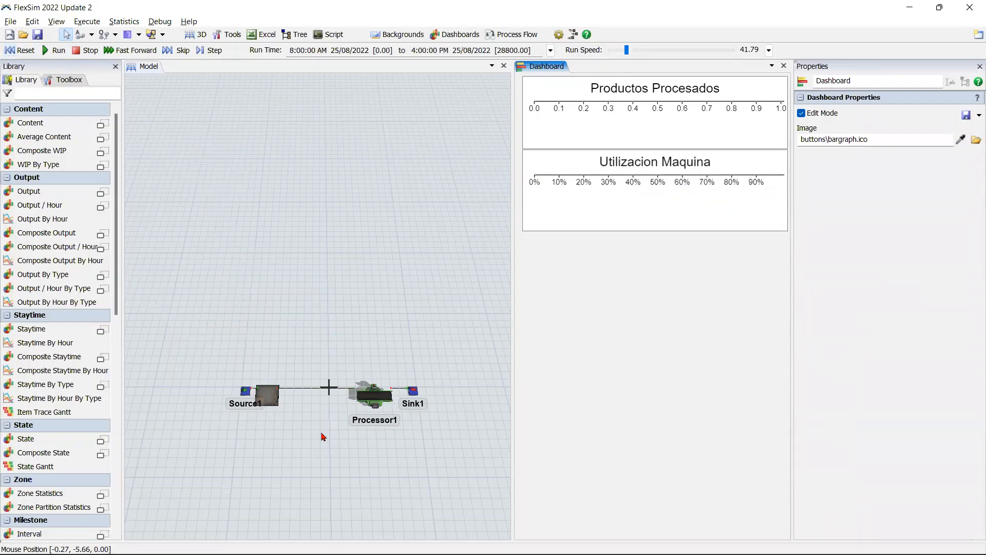
{"action": "right_click_drag", "start_coordinate": [275, 407], "coordinate": [317, 401]}
{"action": "scroll", "coordinate": [316, 401], "scroll_direction": "up", "scroll_amount": 5}
{"action": "left_click_drag", "start_coordinate": [219, 208], "coordinate": [248, 233]}
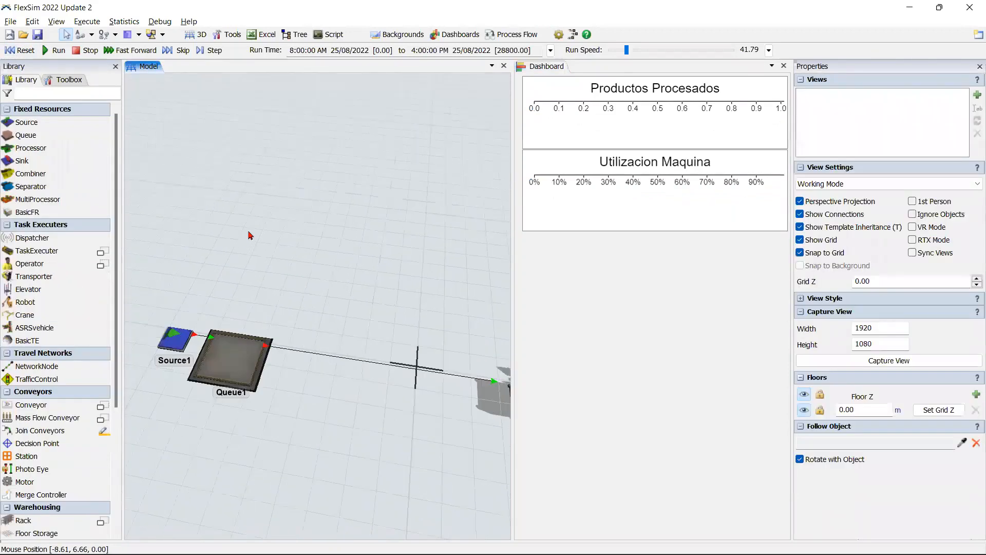
{"action": "double_click", "coordinate": [271, 260]}
{"action": "left_click", "coordinate": [279, 283]}
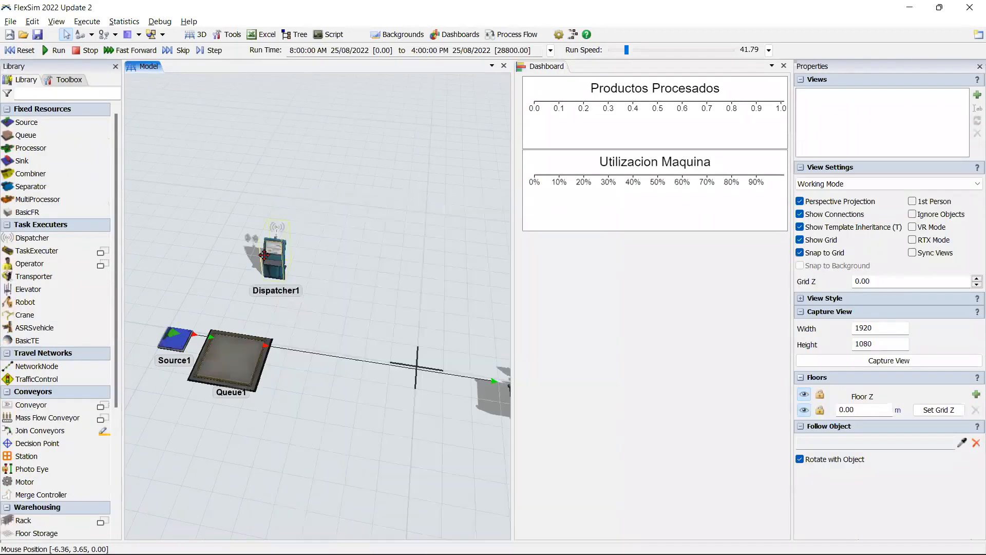
{"action": "left_click_drag", "start_coordinate": [264, 255], "coordinate": [258, 235]}
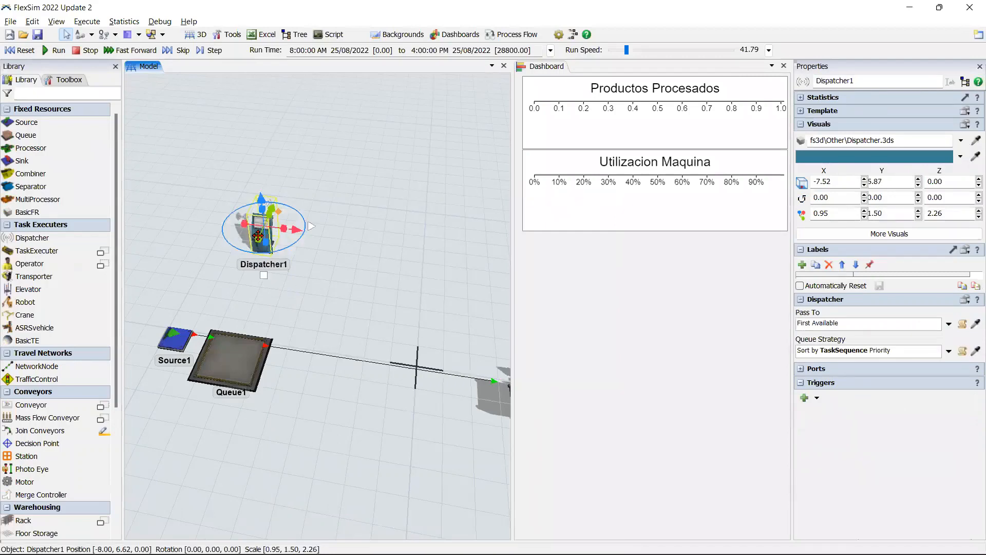
Step: Add an Operator to the model and position it between the Dispatcher and the Queue
{"action": "double_click", "coordinate": [304, 311]}
{"action": "left_click", "coordinate": [398, 275]}
{"action": "left_click", "coordinate": [400, 280]}
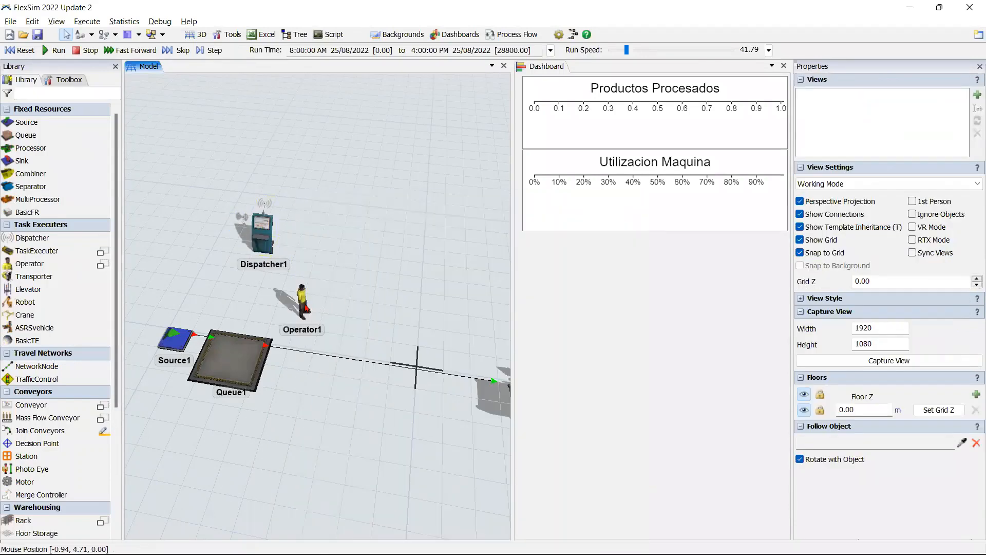
{"action": "left_click_drag", "start_coordinate": [305, 308], "coordinate": [272, 280]}
{"action": "left_click", "coordinate": [400, 282]}
Step: Connect the Dispatcher to the Operator
{"action": "scroll", "coordinate": [402, 283], "scroll_direction": "down", "scroll_amount": 4}
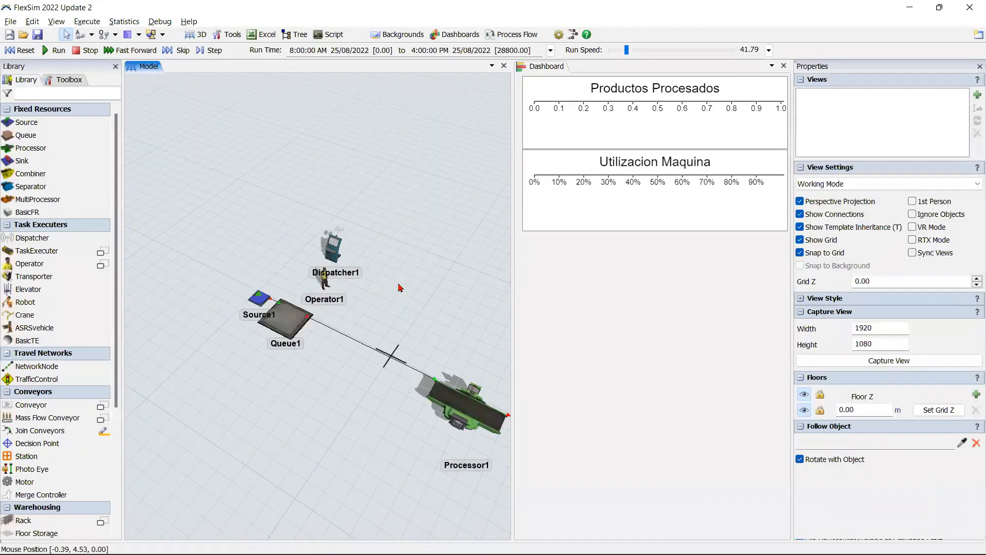
{"action": "right_click_drag", "start_coordinate": [400, 288], "coordinate": [350, 291]}
{"action": "scroll", "coordinate": [340, 288], "scroll_direction": "up", "scroll_amount": 3}
{"action": "mouse_move", "coordinate": [350, 290]}
{"action": "left_mouse_down"}
{"action": "mouse_move", "coordinate": [294, 289]}
{"action": "mouse_move", "coordinate": [368, 295]}
{"action": "left_mouse_up"}
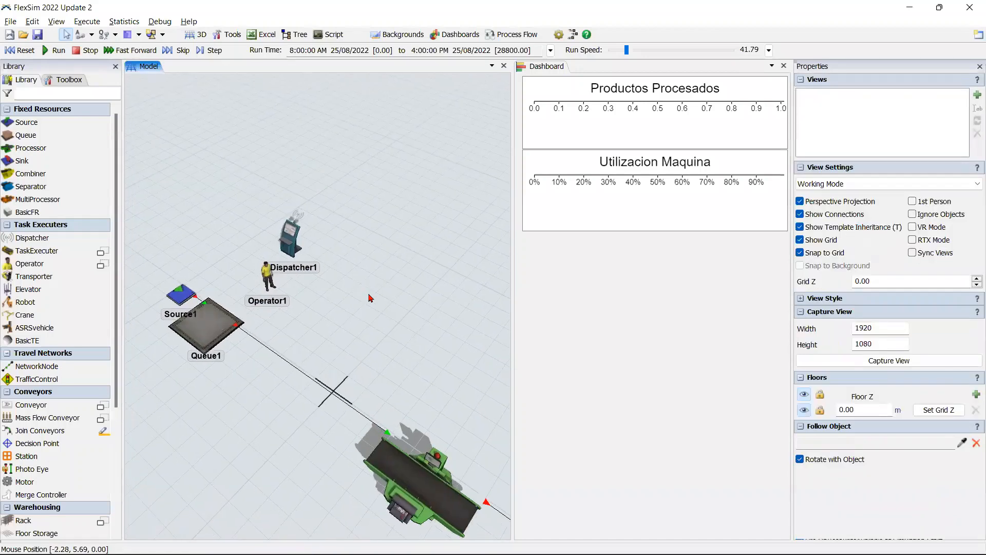
{"action": "left_click", "coordinate": [284, 235]}
{"action": "left_click", "coordinate": [266, 274]}
Step: Link the Dispatcher and the Queue with a center port connection
{"action": "left_click", "coordinate": [290, 233]}
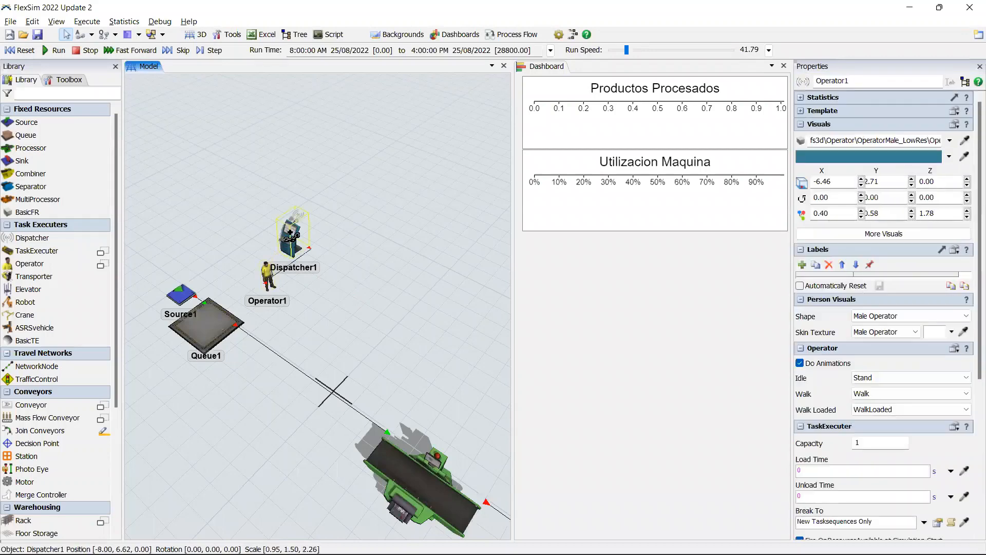
{"action": "left_click", "coordinate": [208, 316]}
{"action": "left_click", "coordinate": [242, 344]}
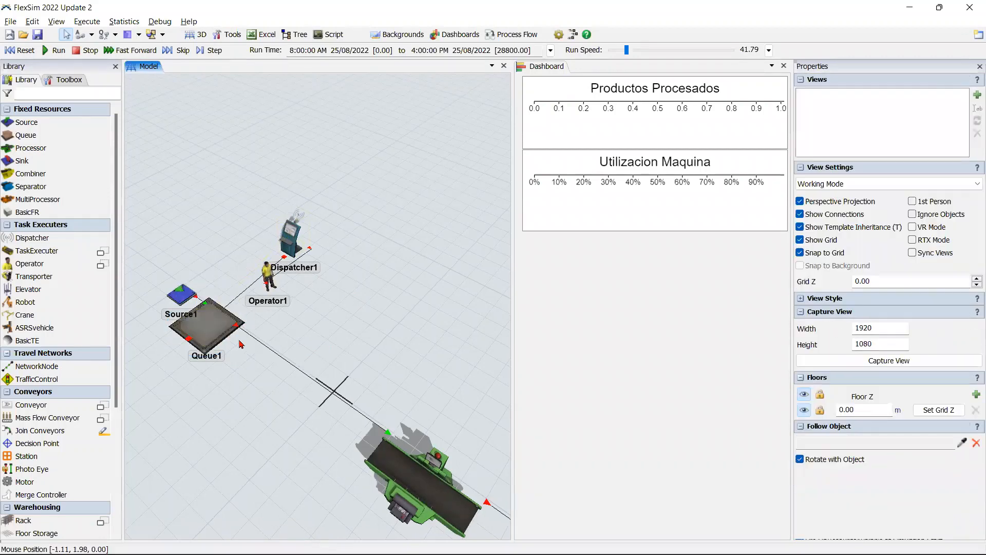
Step: Enable Use Transport in the Queue's output settings
{"action": "left_click", "coordinate": [213, 325]}
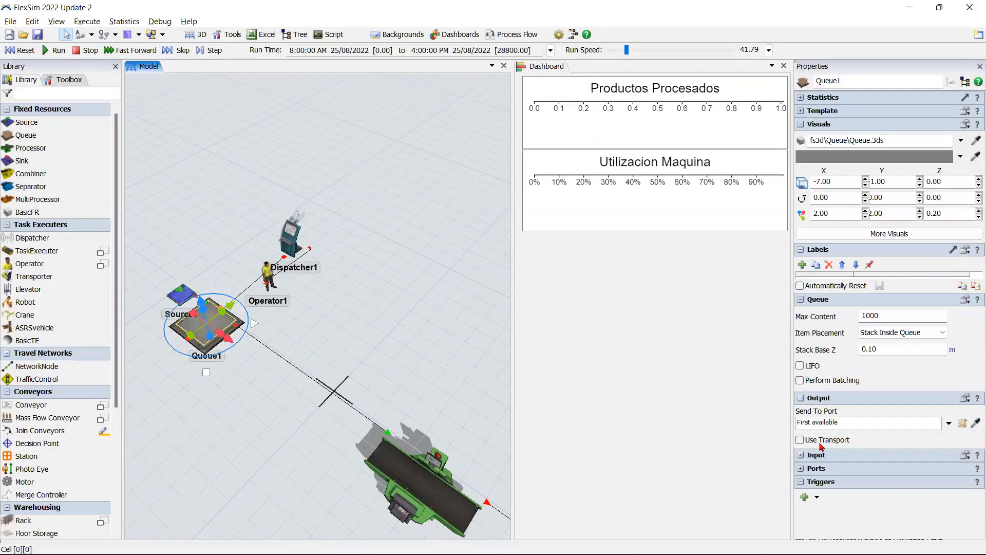
{"action": "left_click", "coordinate": [820, 446]}
{"action": "left_click", "coordinate": [385, 356]}
Step: Reset and run the model, lowering the run speed to about 10.20
{"action": "scroll", "coordinate": [386, 357], "scroll_direction": "down", "scroll_amount": 2}
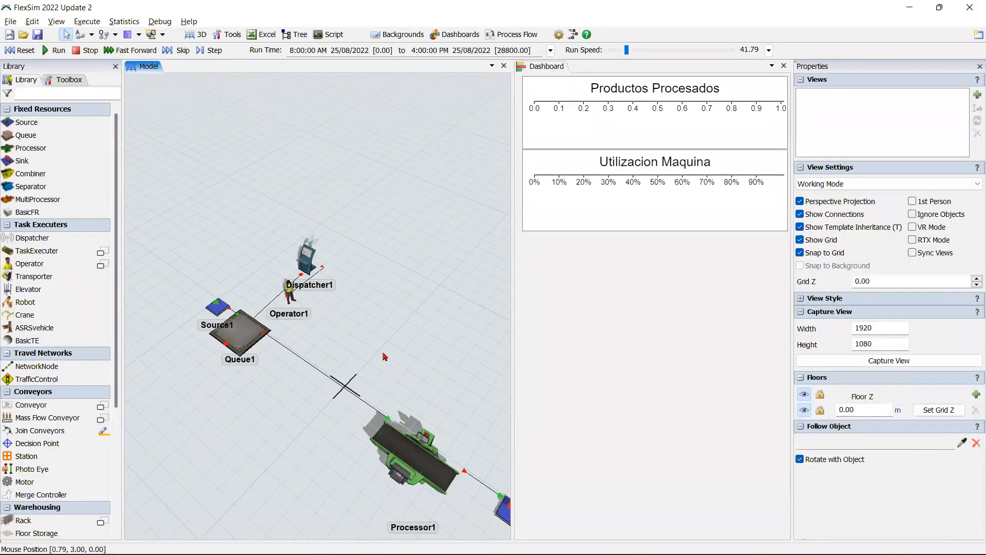
{"action": "scroll", "coordinate": [385, 356], "scroll_direction": "down", "scroll_amount": 2}
{"action": "left_click", "coordinate": [21, 50]}
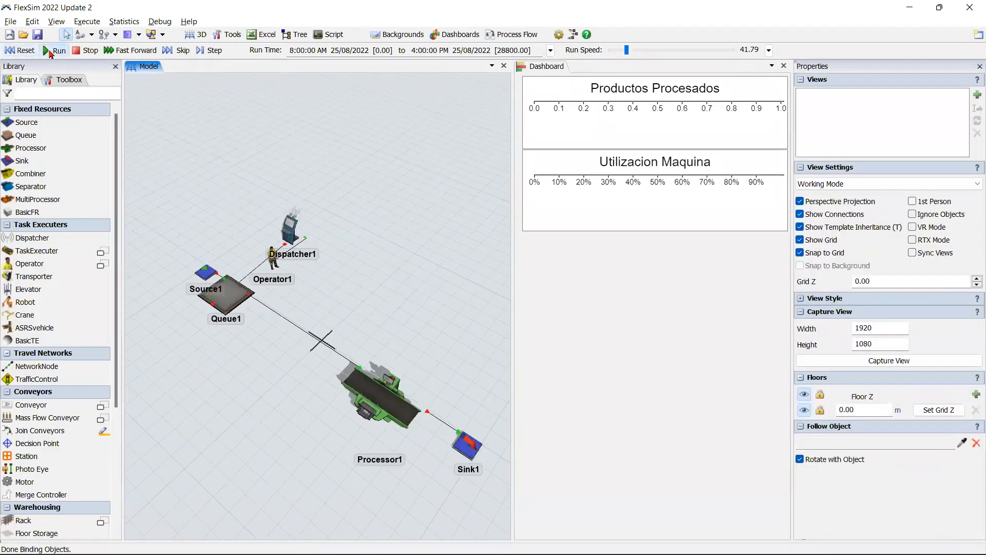
{"action": "left_click", "coordinate": [51, 51]}
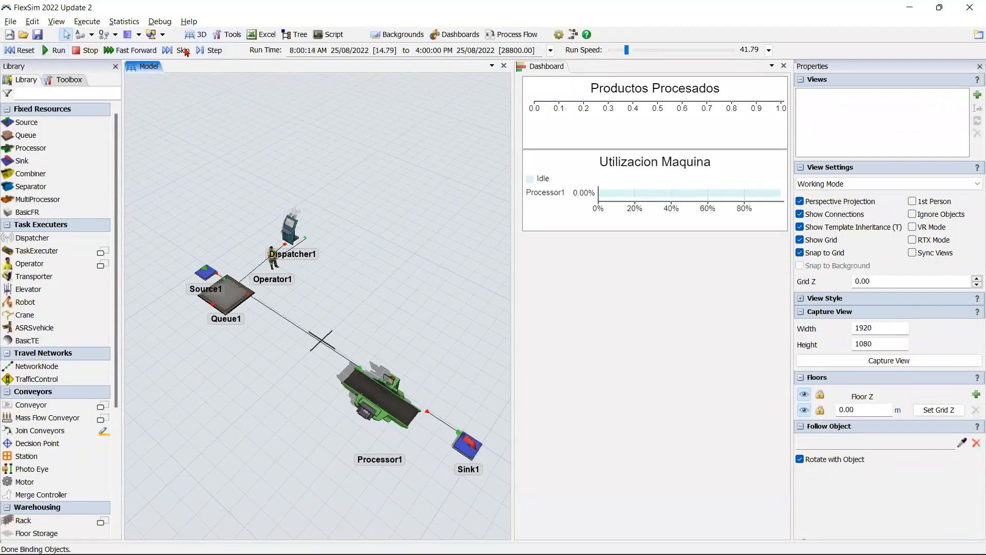
{"action": "left_click", "coordinate": [607, 50]}
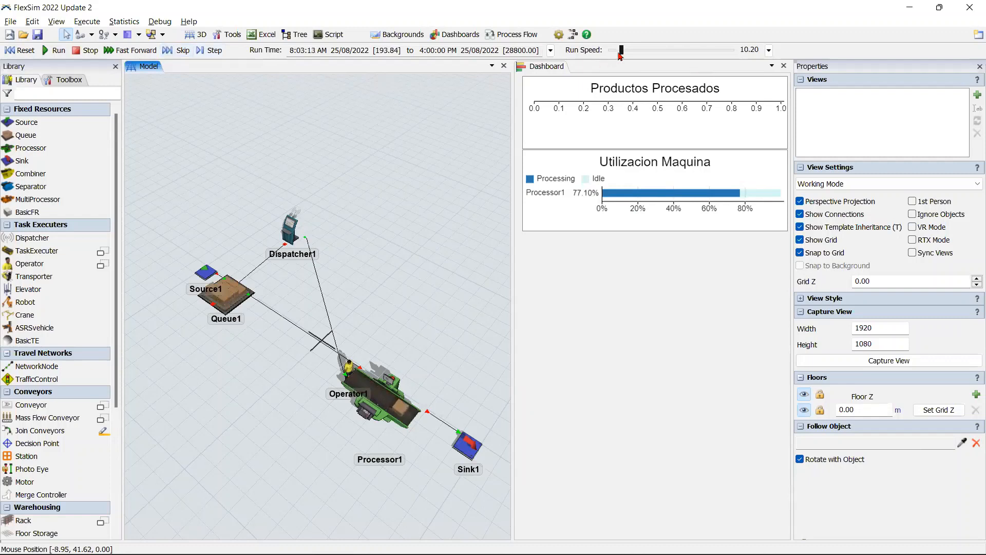
Step: Skip ahead in the run and examine how the Operator carries items from the Queue to the Processor
{"action": "left_click", "coordinate": [174, 55]}
{"action": "left_click", "coordinate": [174, 54]}
{"action": "left_click", "coordinate": [174, 55]}
{"action": "left_click", "coordinate": [174, 54]}
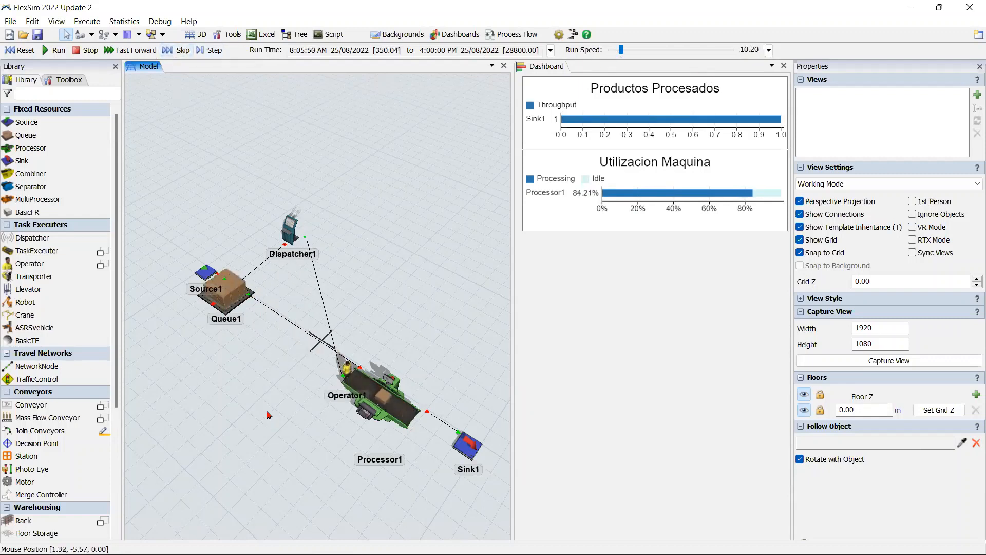
{"action": "scroll", "coordinate": [268, 415], "scroll_direction": "down", "scroll_amount": 2}
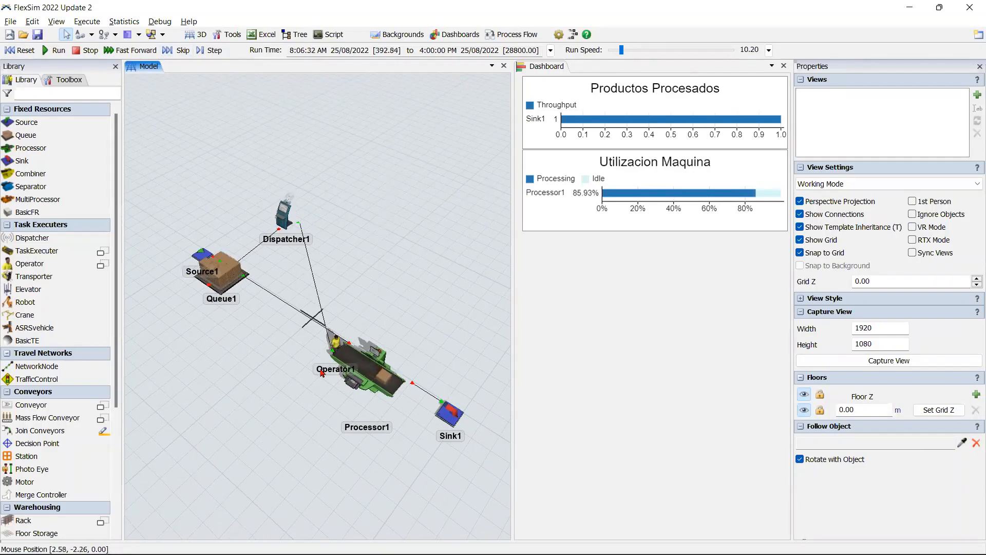
{"action": "scroll", "coordinate": [301, 409], "scroll_direction": "up", "scroll_amount": 3}
{"action": "right_click_drag", "start_coordinate": [299, 406], "coordinate": [286, 390]}
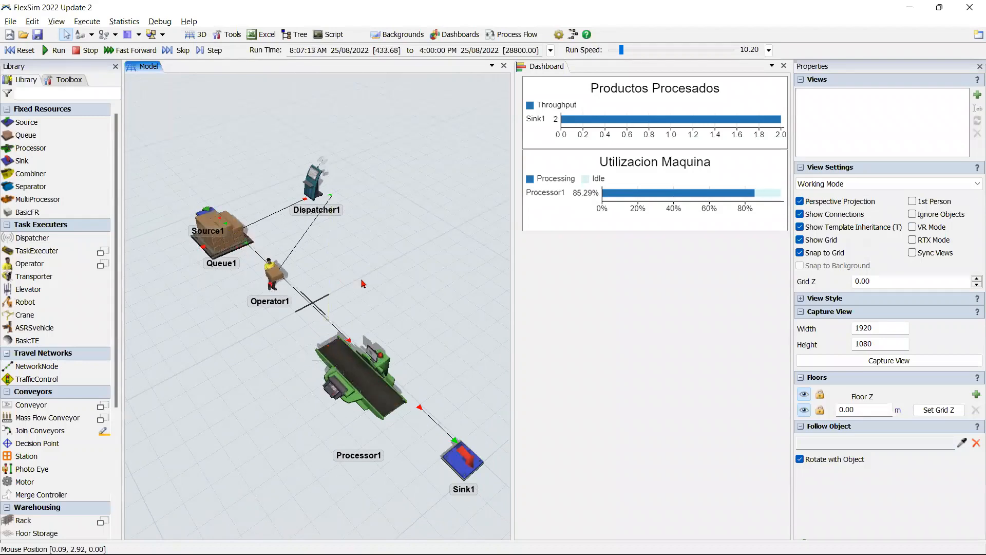
{"action": "left_click_drag", "start_coordinate": [231, 298], "coordinate": [308, 354]}
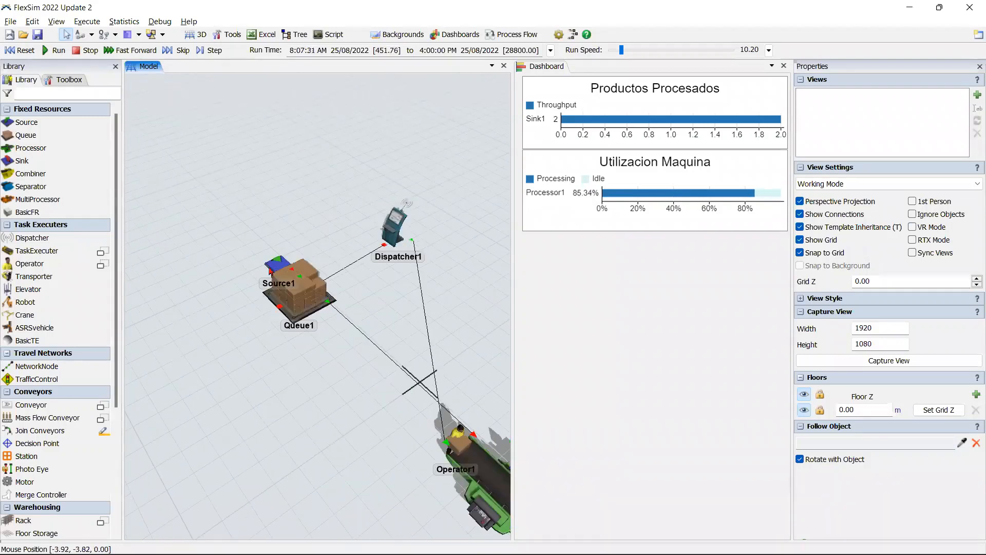
{"action": "left_click", "coordinate": [277, 270]}
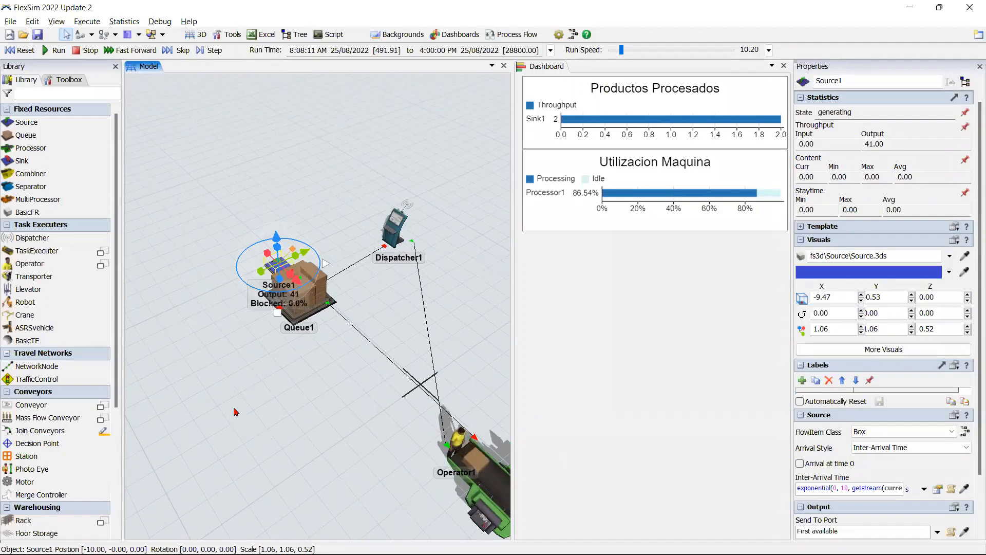
{"action": "left_click_drag", "start_coordinate": [241, 409], "coordinate": [204, 372]}
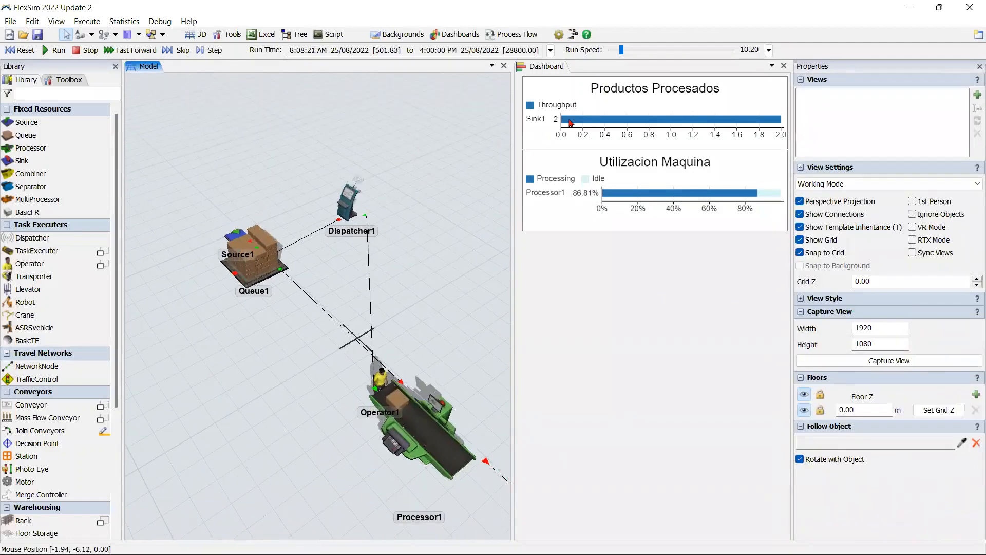
Step: Fast-forward the simulation to its stop time of 28800 s
{"action": "left_click", "coordinate": [131, 50]}
{"action": "scroll", "coordinate": [277, 399], "scroll_direction": "down", "scroll_amount": 2}
{"action": "scroll", "coordinate": [278, 399], "scroll_direction": "down", "scroll_amount": 3}
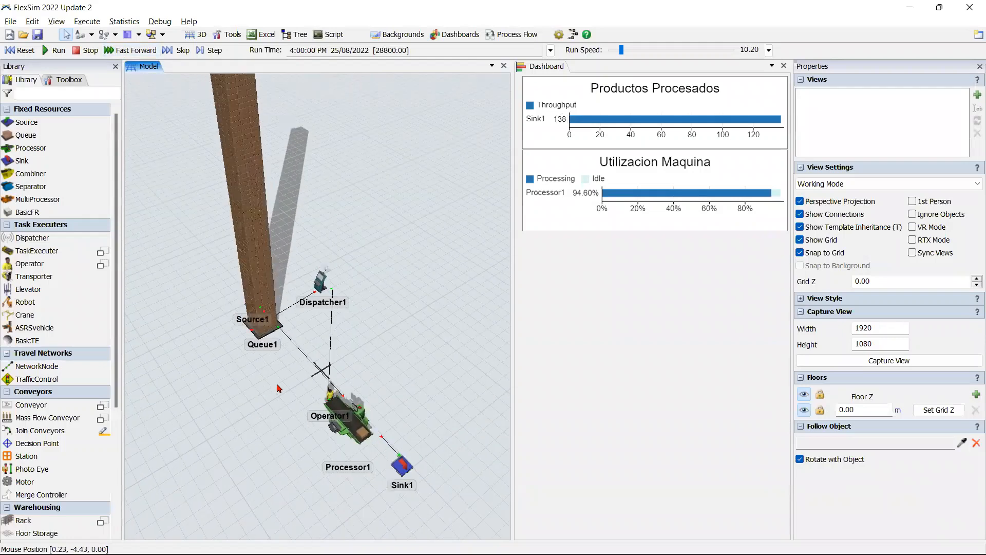
{"action": "left_click_drag", "start_coordinate": [264, 417], "coordinate": [263, 416]}
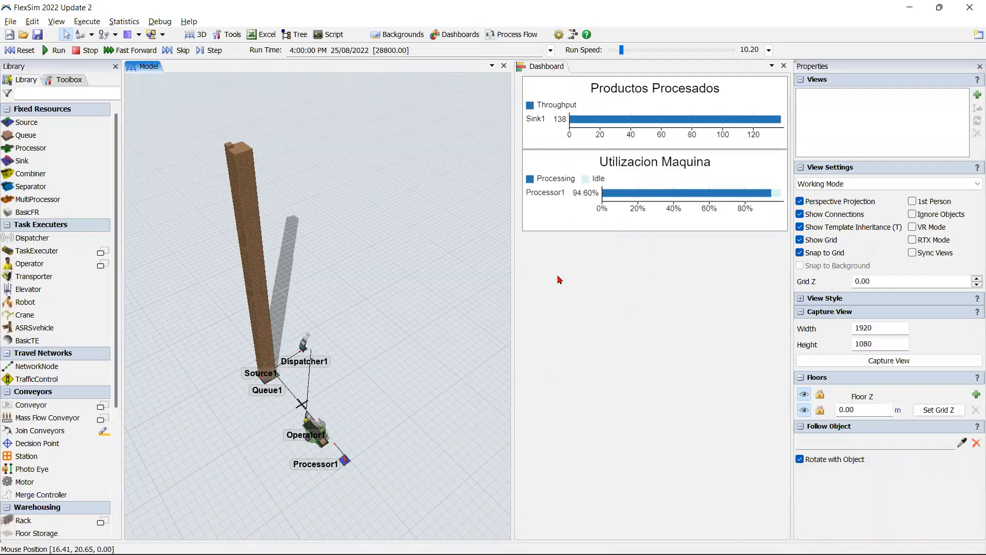
Step: Add a State bar chart to the dashboard, placed directly below the Utilizacion Maquina chart and widened to match it
{"action": "double_click", "coordinate": [581, 255]}
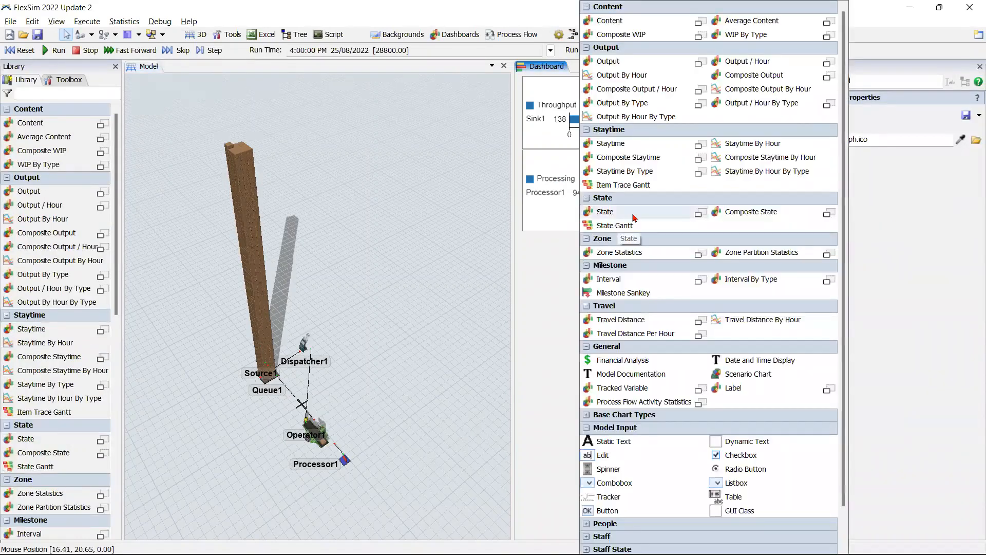
{"action": "left_click", "coordinate": [635, 218]}
{"action": "left_click", "coordinate": [653, 224]}
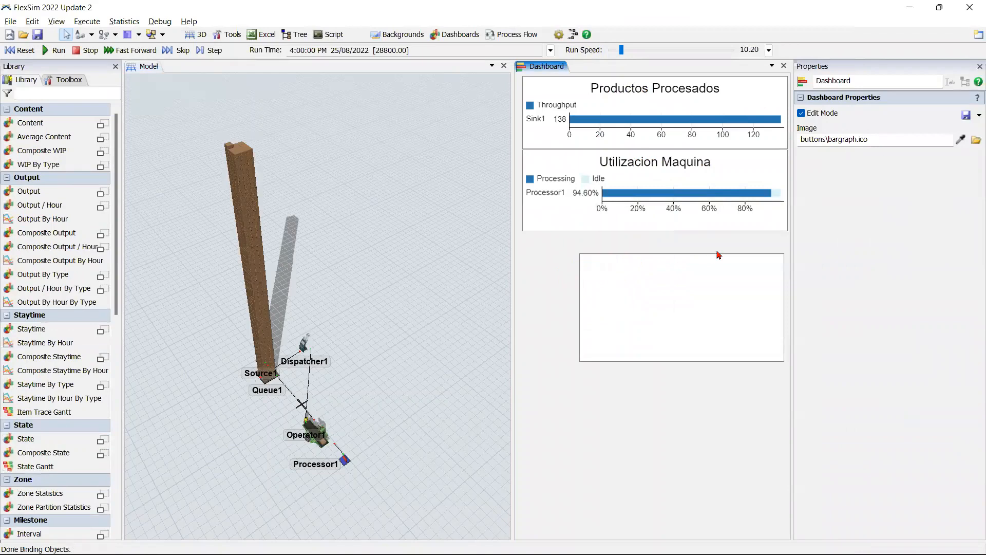
{"action": "left_click_drag", "start_coordinate": [660, 231], "coordinate": [647, 233]}
{"action": "right_click", "coordinate": [646, 257]}
{"action": "left_click", "coordinate": [707, 361]}
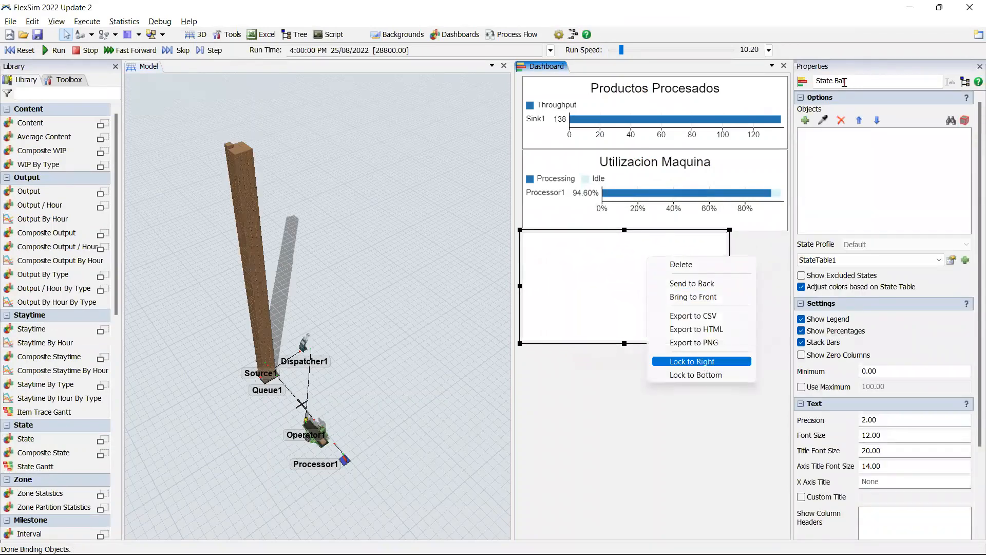
Step: Name the new state chart Utilizacion Operario and sample Operator1 as its object
{"action": "left_click", "coordinate": [793, 76]}
{"action": "type", "text": "Utilizascio"}
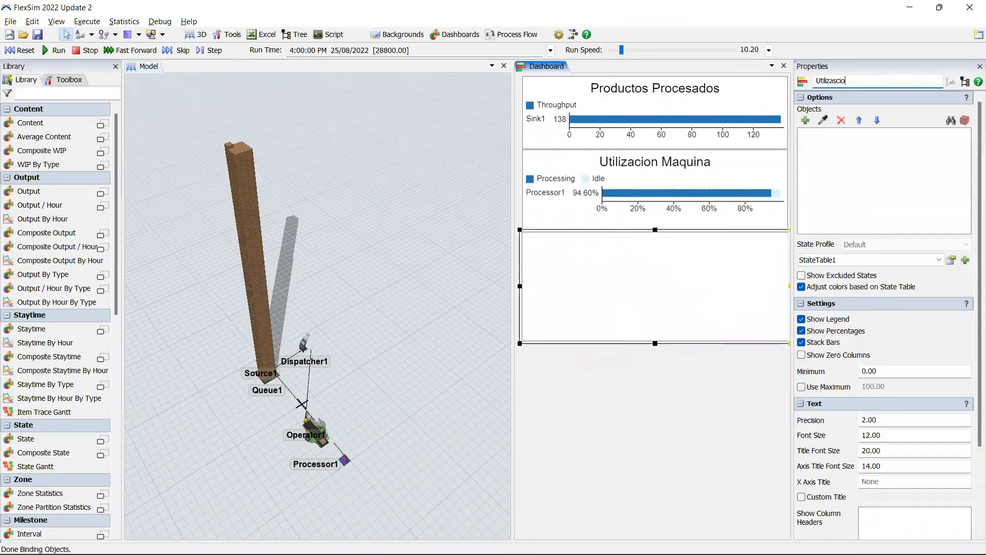
{"action": "type", "text": "n"}
{"action": "key", "text": "BackSpace"}
{"action": "key", "text": "BackSpace"}
{"action": "key", "text": "BackSpace"}
{"action": "type", "text": "ion Operario"}
{"action": "left_click", "coordinate": [823, 121]}
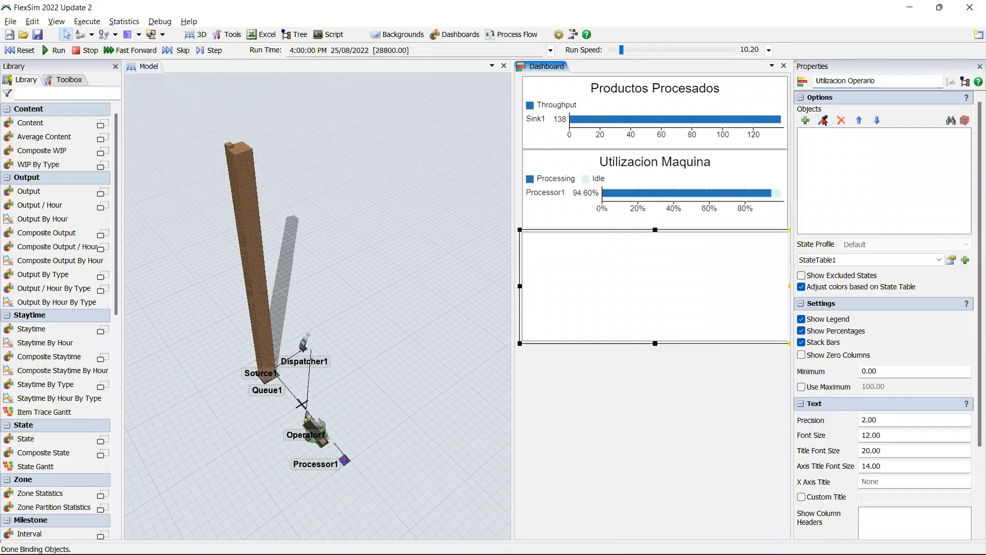
{"action": "left_click", "coordinate": [308, 427]}
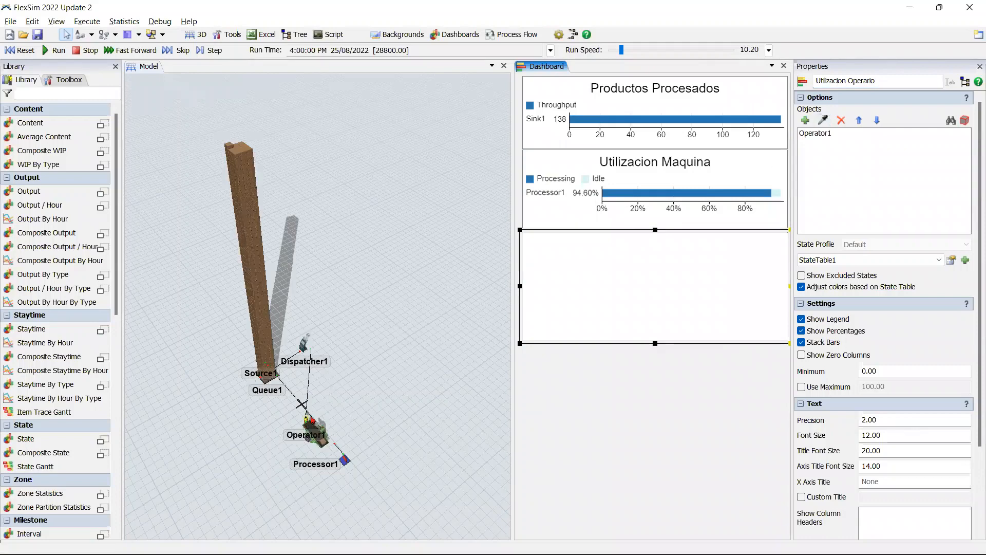
Step: Reset and rerun the model to 28800 s, and reduce the height of the Utilizacion Operario chart
{"action": "left_click", "coordinate": [21, 50]}
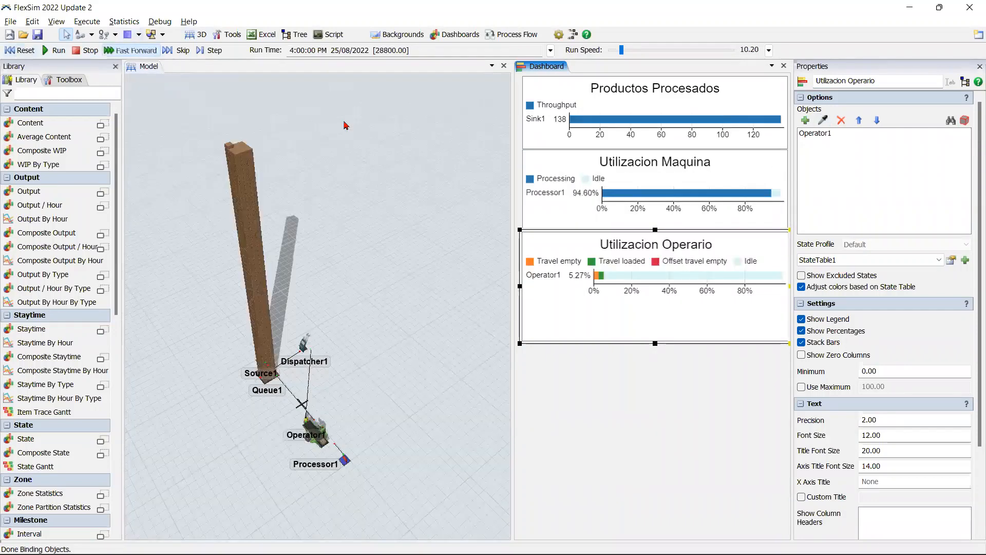
{"action": "left_click_drag", "start_coordinate": [655, 343], "coordinate": [658, 314]}
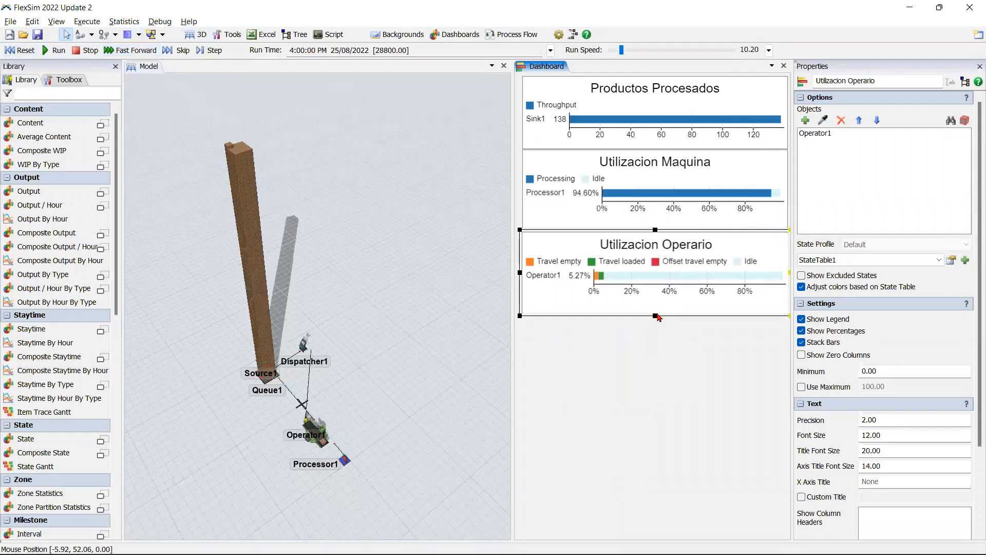
Step: Examine the items piled up at the Queue, the Queue's statistics and the dashboard charts at the end of the run
{"action": "scroll", "coordinate": [246, 451], "scroll_direction": "up", "scroll_amount": 2}
{"action": "scroll", "coordinate": [246, 448], "scroll_direction": "down", "scroll_amount": 1}
{"action": "left_click", "coordinate": [247, 447]}
{"action": "scroll", "coordinate": [249, 454], "scroll_direction": "up", "scroll_amount": 2}
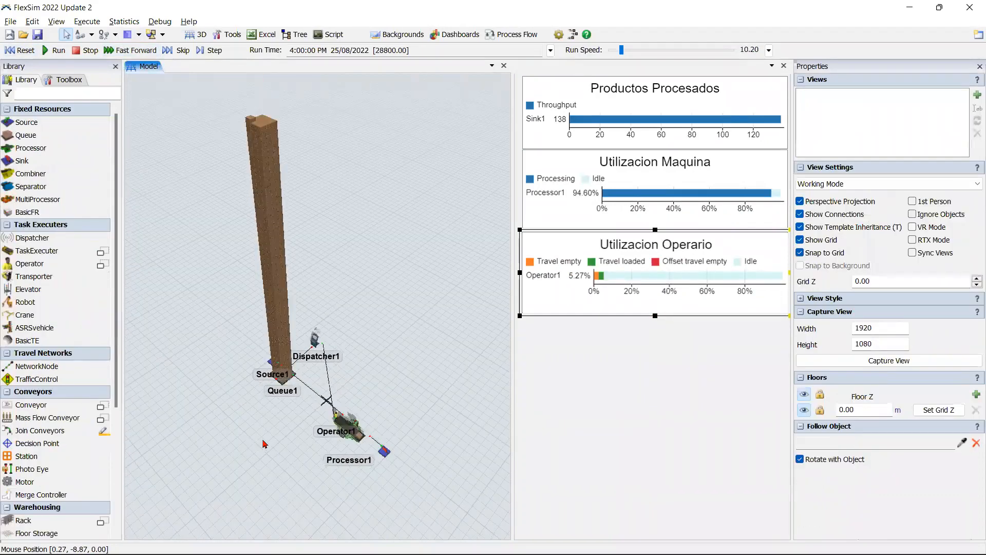
{"action": "left_click_drag", "start_coordinate": [249, 457], "coordinate": [248, 459]}
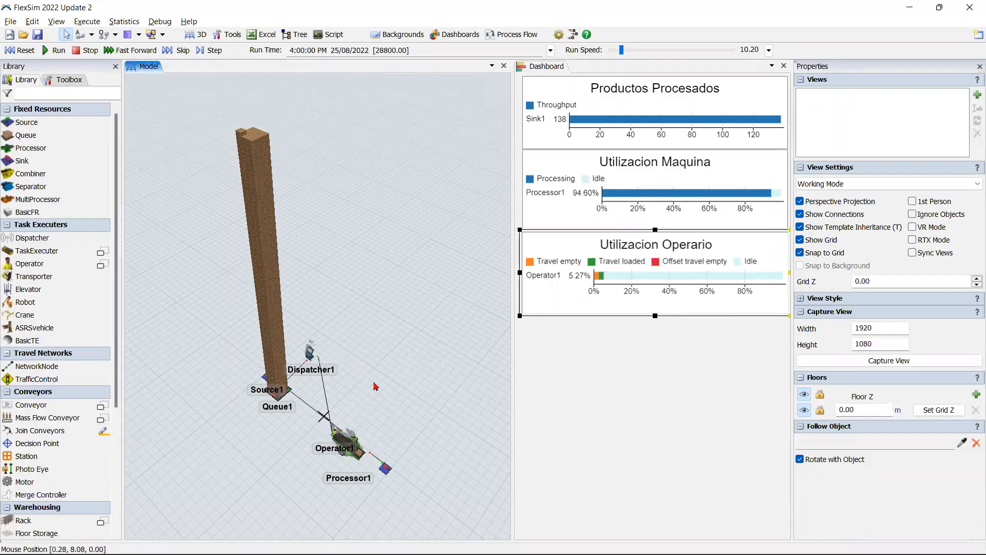
{"action": "mouse_move", "coordinate": [675, 123]}
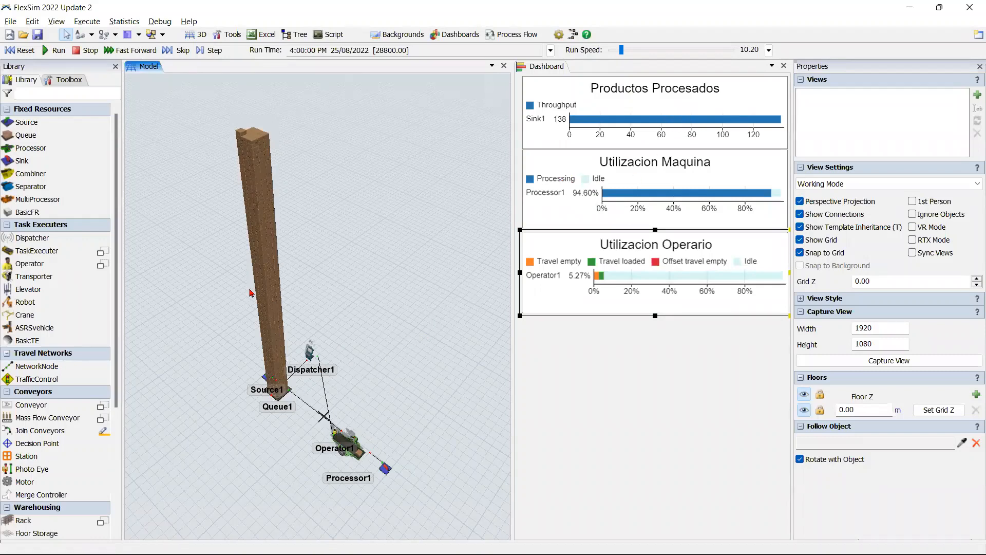
{"action": "scroll", "coordinate": [308, 159], "scroll_direction": "up", "scroll_amount": 3}
{"action": "left_click_drag", "start_coordinate": [322, 165], "coordinate": [345, 154]}
{"action": "scroll", "coordinate": [339, 164], "scroll_direction": "down", "scroll_amount": 3}
{"action": "left_click", "coordinate": [295, 384]}
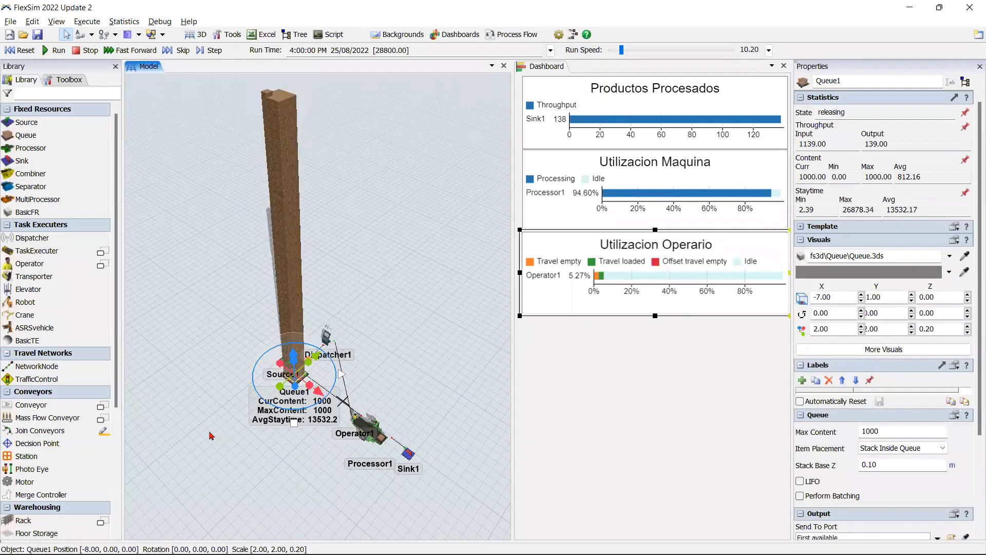
{"action": "left_click", "coordinate": [250, 433]}
{"action": "scroll", "coordinate": [251, 434], "scroll_direction": "down", "scroll_amount": 3}
{"action": "left_click_drag", "start_coordinate": [240, 449], "coordinate": [226, 467]}
{"action": "scroll", "coordinate": [244, 450], "scroll_direction": "up", "scroll_amount": 4}
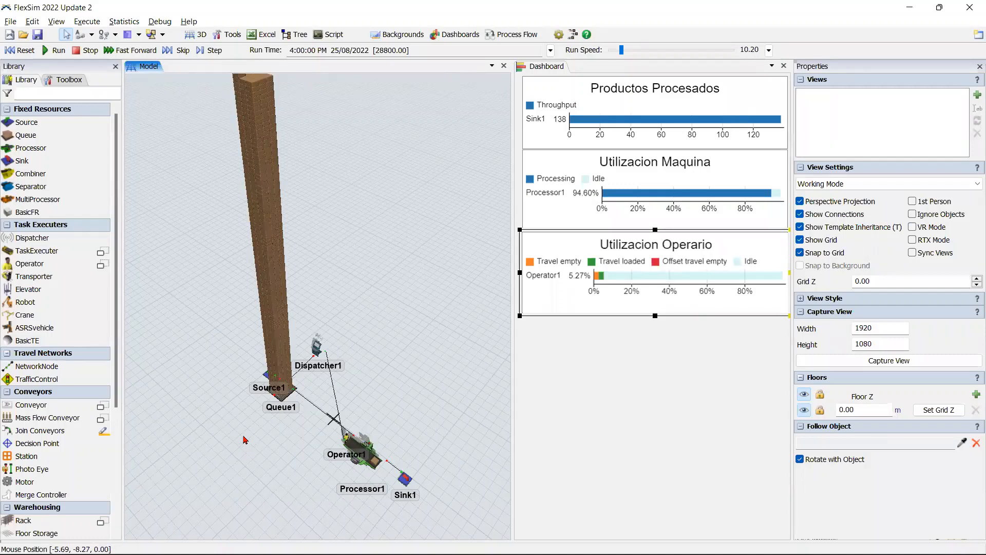
{"action": "scroll", "coordinate": [245, 439], "scroll_direction": "down", "scroll_amount": 5}
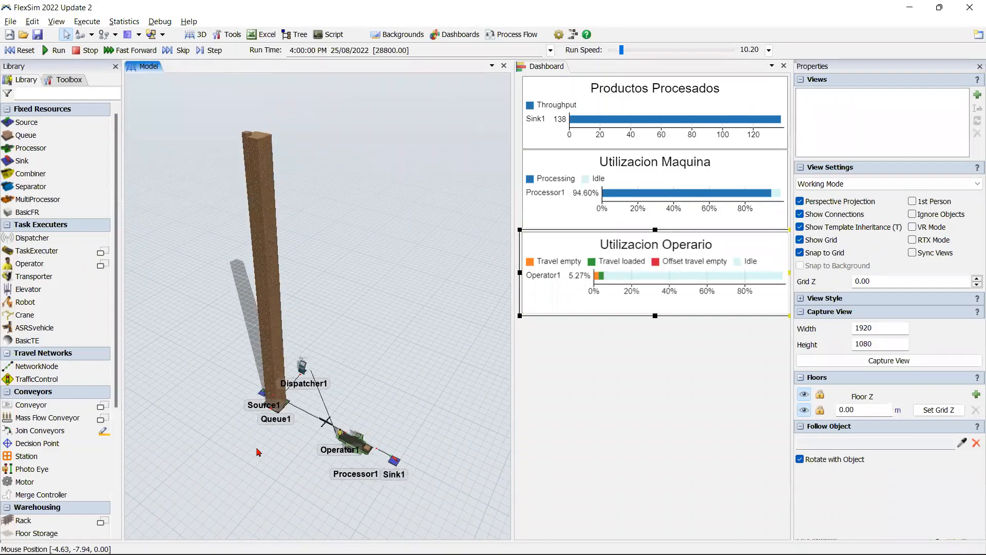
Step: Reset the model and open the Parameters table, docked below the 3D model and resized to a short strip
{"action": "left_click", "coordinate": [25, 53]}
{"action": "left_click", "coordinate": [70, 81]}
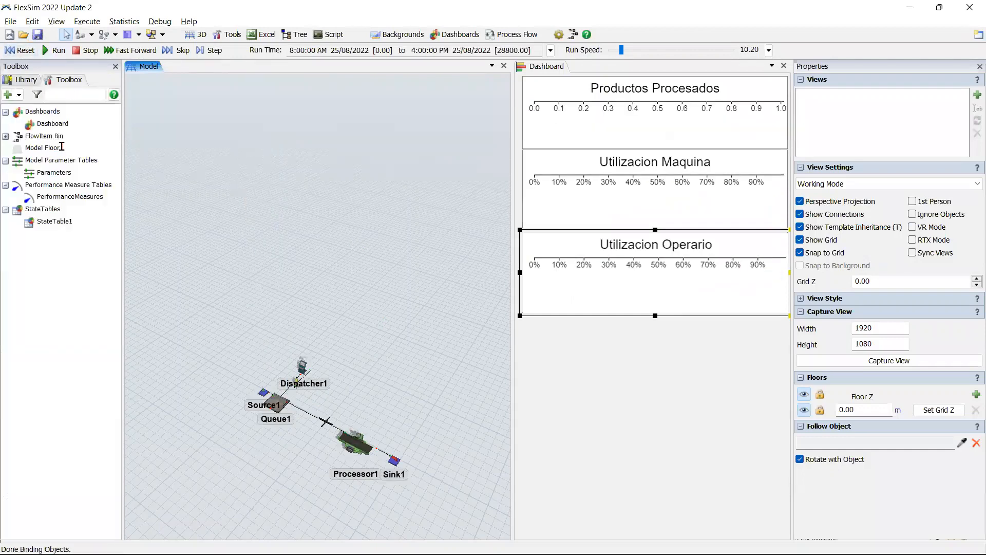
{"action": "double_click", "coordinate": [52, 173]}
{"action": "left_click_drag", "start_coordinate": [198, 71], "coordinate": [380, 301]}
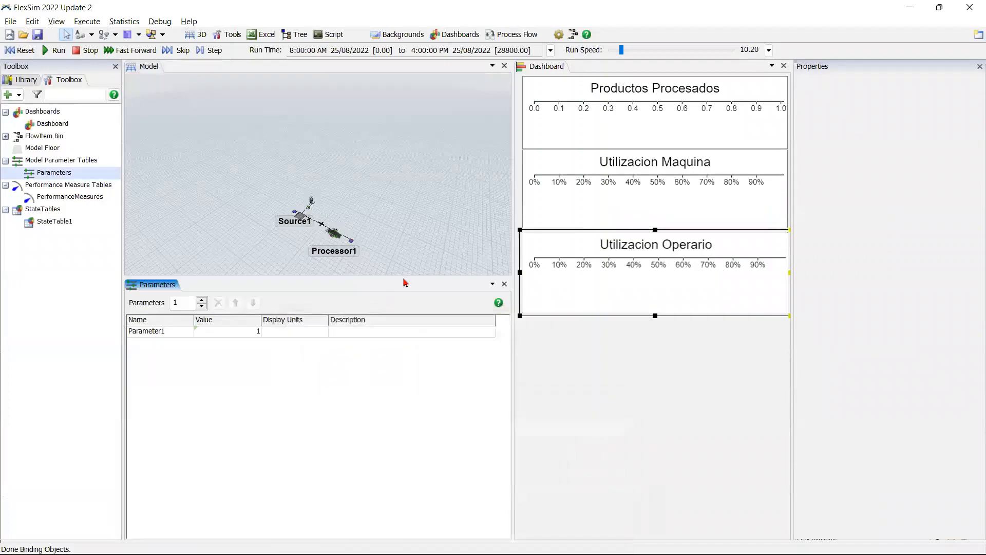
{"action": "left_click_drag", "start_coordinate": [372, 401], "coordinate": [374, 452]}
{"action": "scroll", "coordinate": [372, 362], "scroll_direction": "up", "scroll_amount": 4}
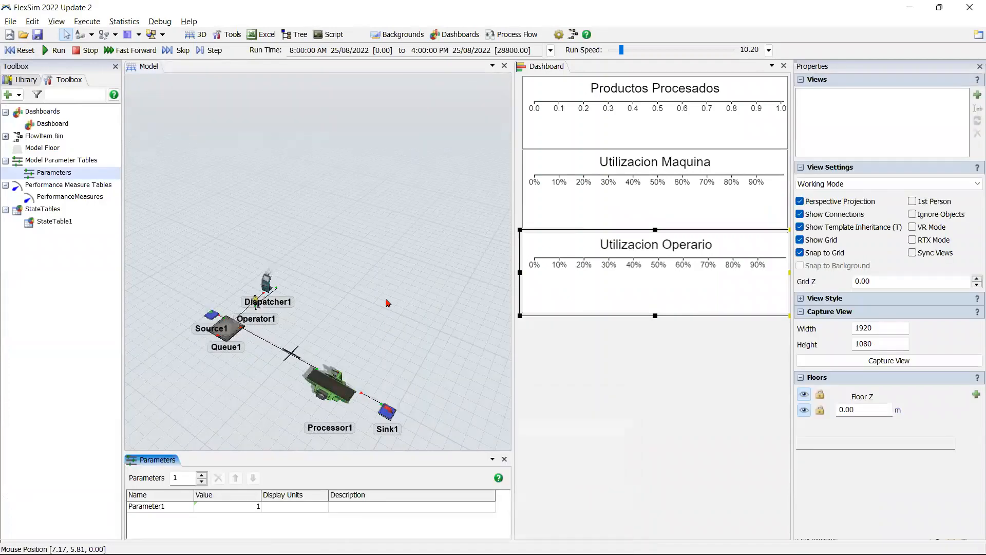
{"action": "left_click_drag", "start_coordinate": [387, 303], "coordinate": [394, 286]}
{"action": "right_click_drag", "start_coordinate": [394, 286], "coordinate": [373, 432]}
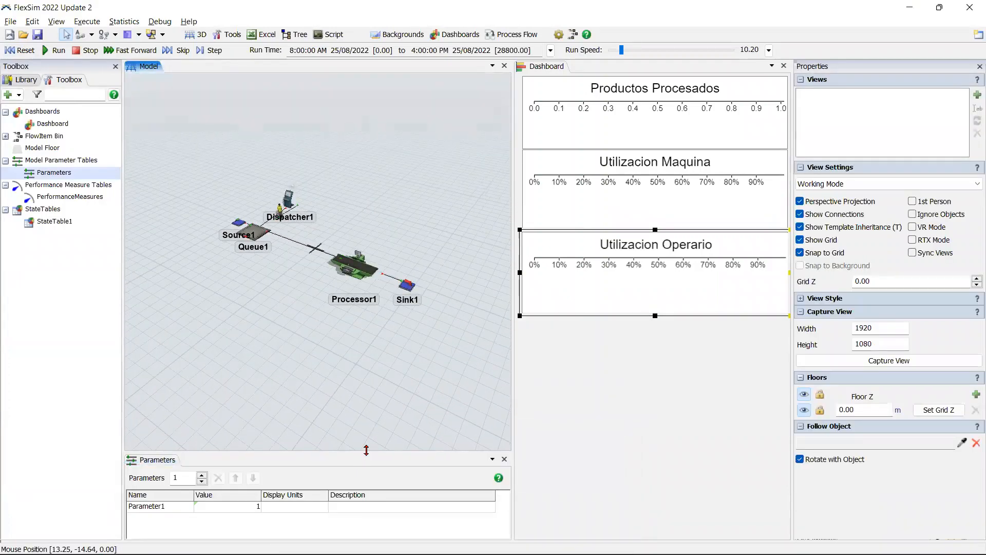
{"action": "left_click_drag", "start_coordinate": [367, 450], "coordinate": [366, 413]}
Step: Rename the first model parameter to NumMaquinas
{"action": "double_click", "coordinate": [175, 469]}
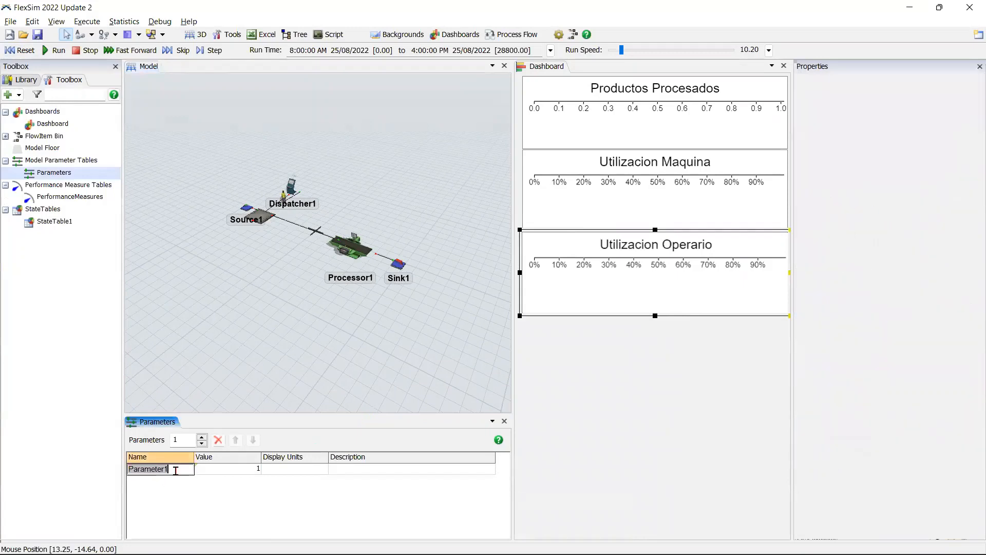
{"action": "scroll", "coordinate": [329, 331], "scroll_direction": "up", "scroll_amount": 1}
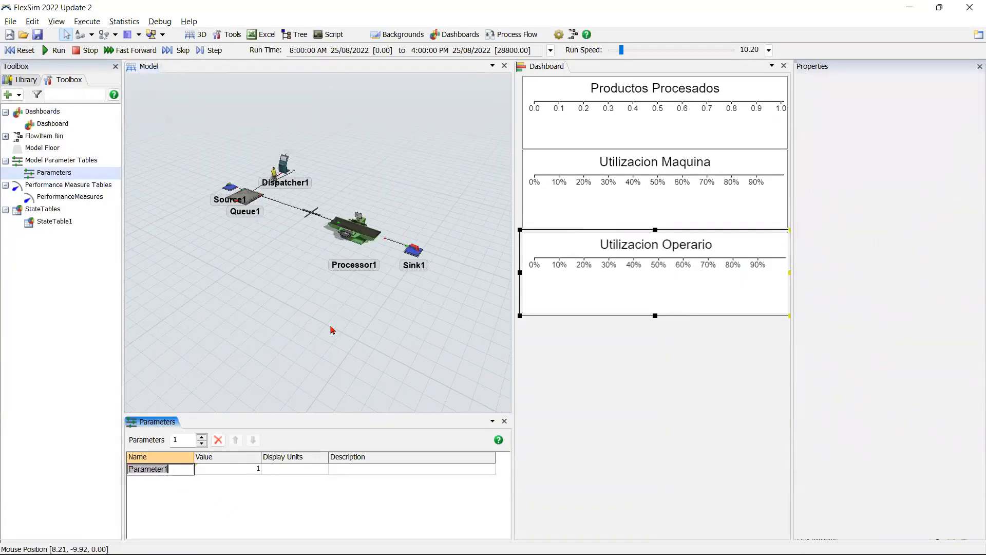
{"action": "type", "text": "NumMaquinas"}
{"action": "left_click_drag", "start_coordinate": [367, 316], "coordinate": [346, 344]}
Step: Make NumMaquinas an Integer parameter and reference it to Queue1 with the Delete and Copy Out Objects option
{"action": "left_click", "coordinate": [248, 467]}
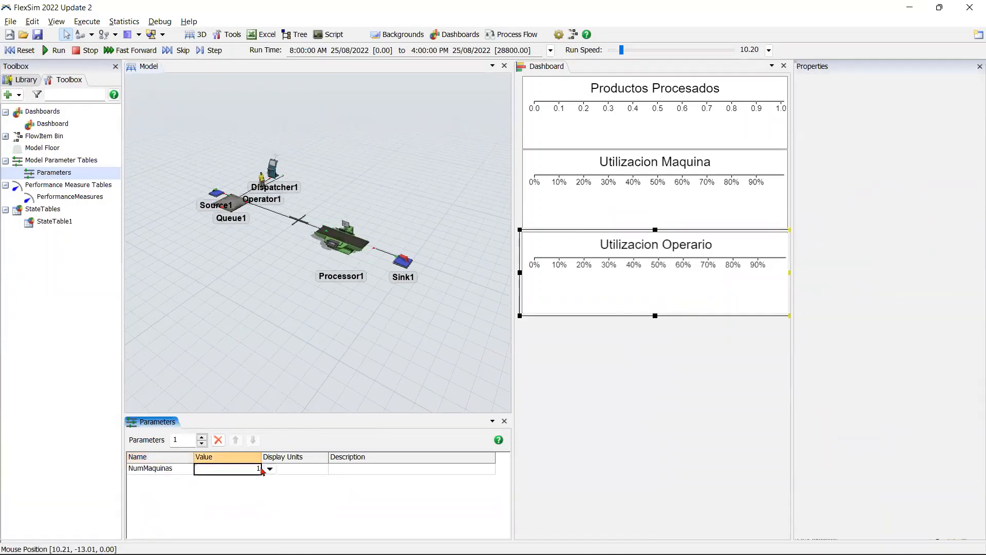
{"action": "left_click", "coordinate": [268, 468]}
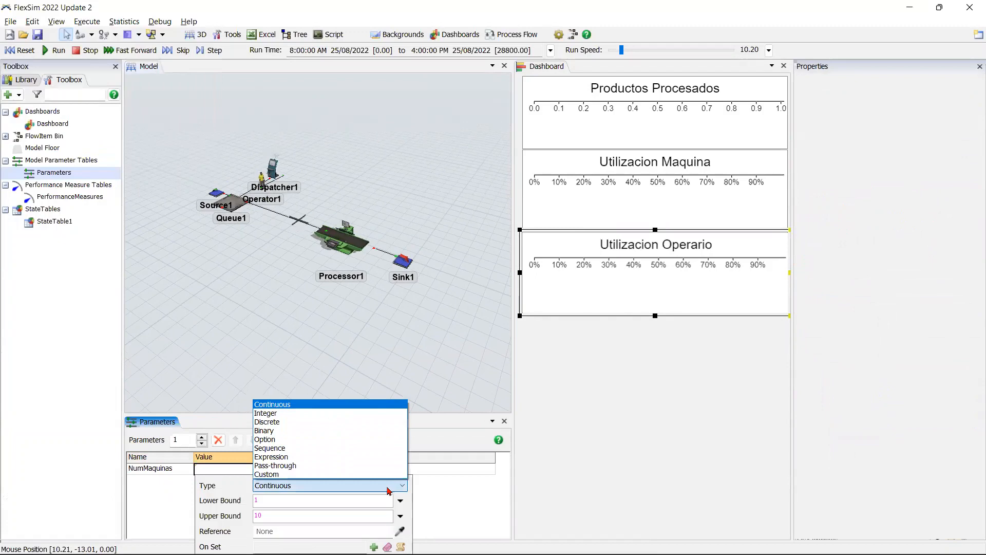
{"action": "left_click", "coordinate": [331, 413]}
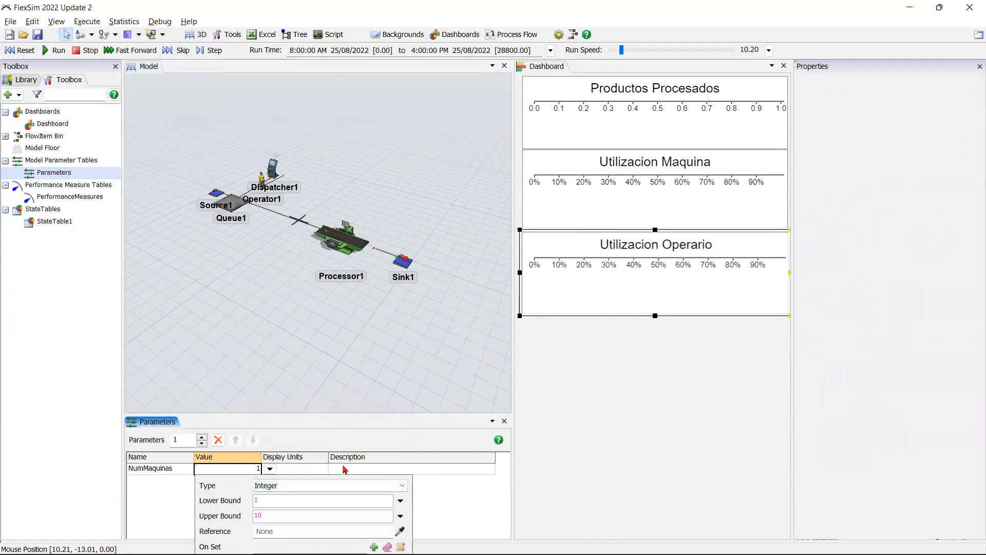
{"action": "left_click", "coordinate": [402, 533]}
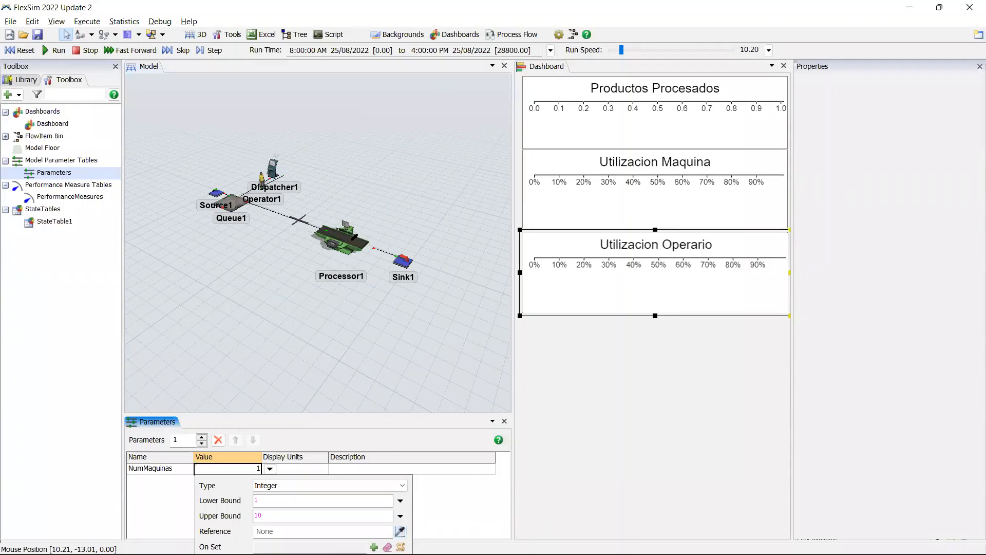
{"action": "left_click", "coordinate": [230, 204]}
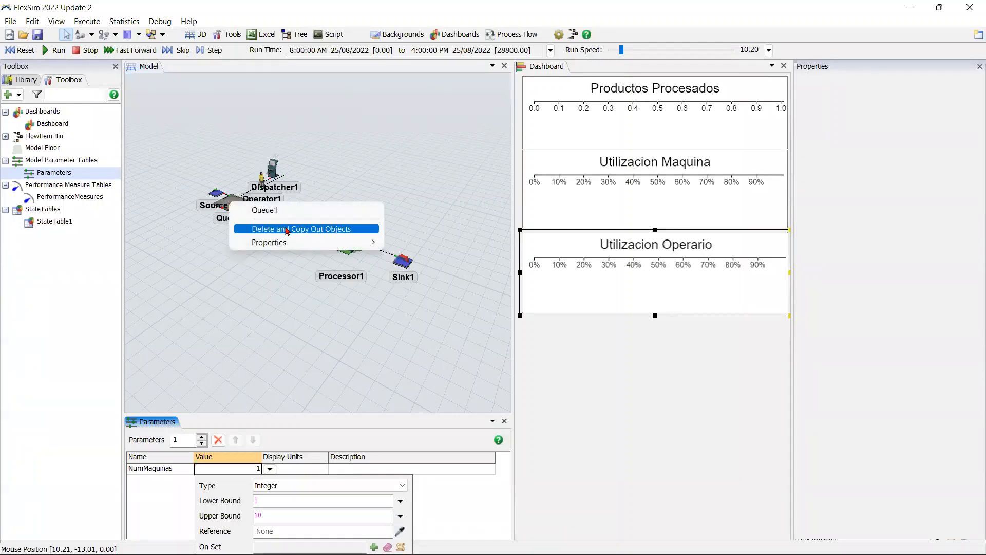
{"action": "left_click", "coordinate": [287, 229]}
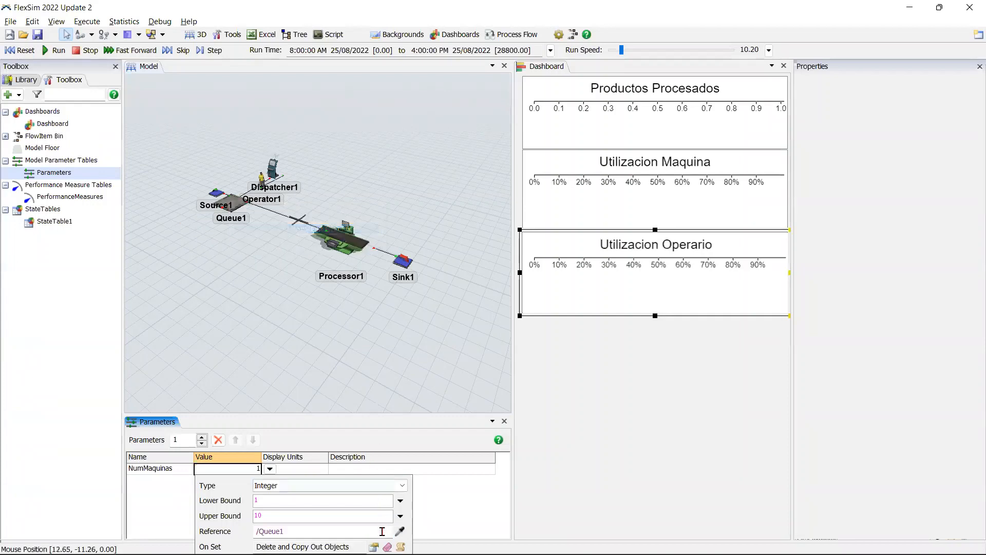
Step: Set the copy offsets of the NumMaquinas parameter to 0 in X and 4 in Y
{"action": "left_click", "coordinate": [373, 547]}
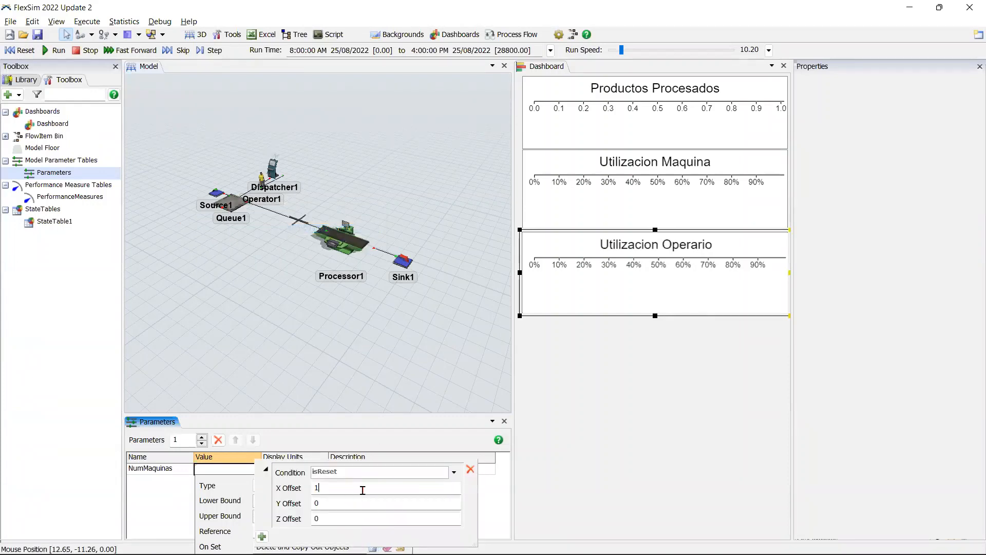
{"action": "double_click", "coordinate": [362, 490]}
{"action": "type", "text": "4"}
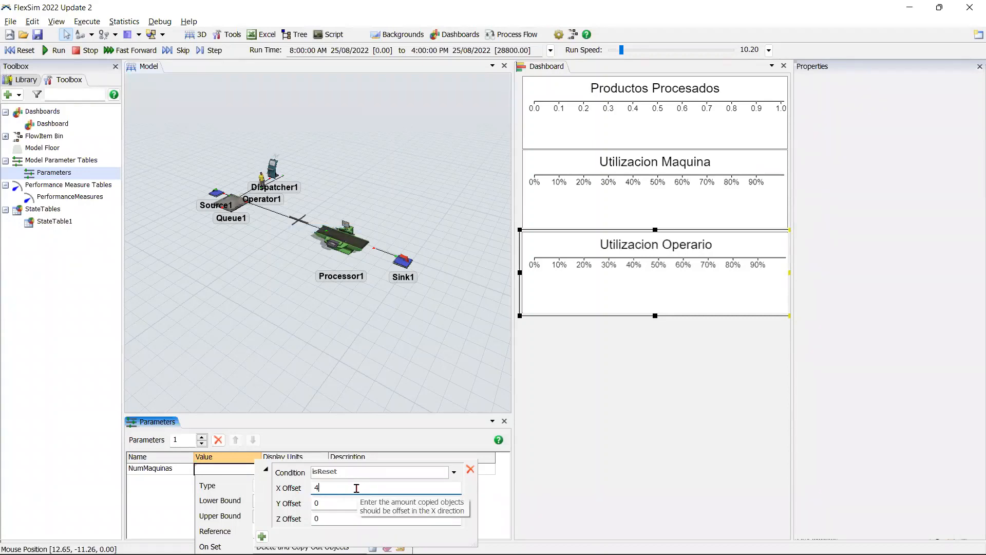
{"action": "key", "text": "BackSpace"}
{"action": "type", "text": "0"}
{"action": "left_click_drag", "start_coordinate": [353, 504], "coordinate": [291, 508]}
{"action": "type", "text": "4"}
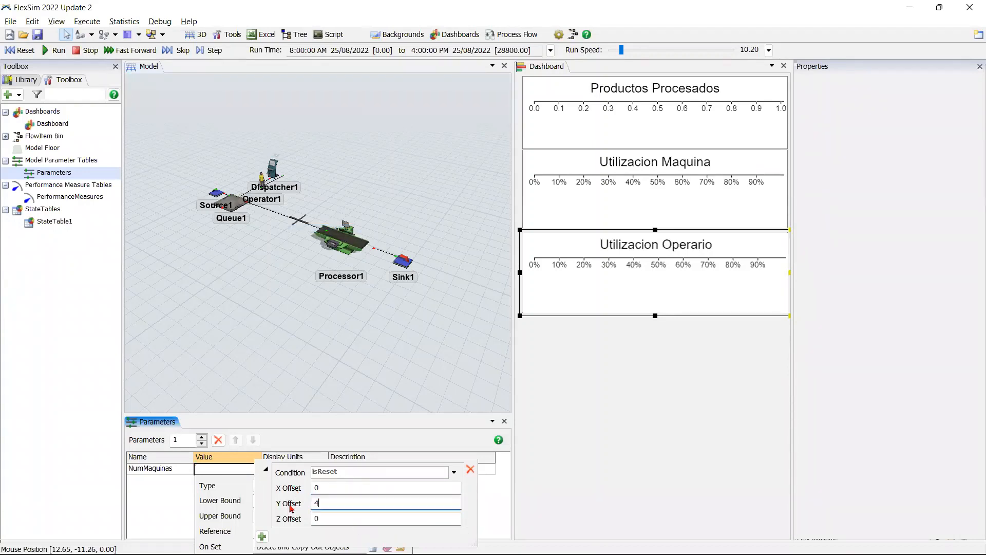
{"action": "left_click", "coordinate": [237, 507]}
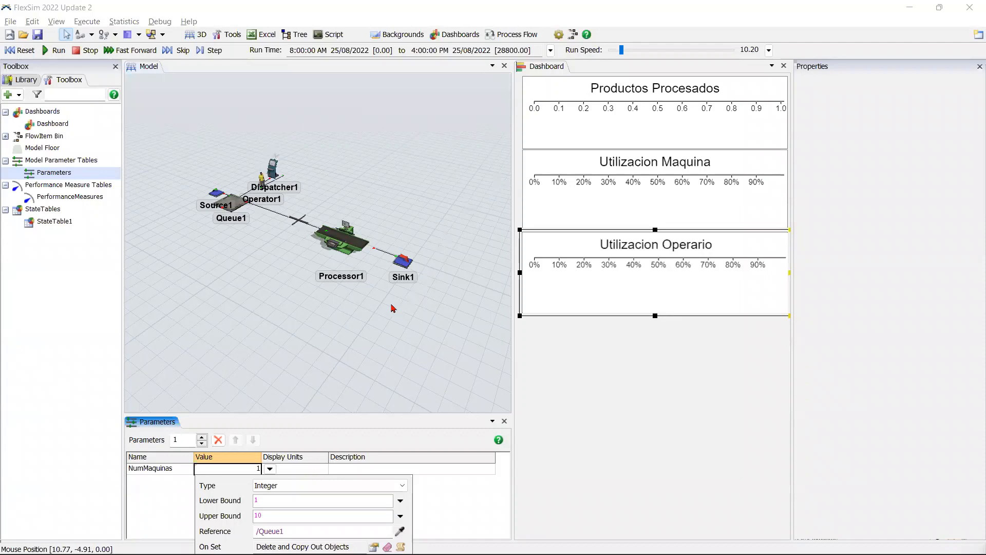
{"action": "left_click", "coordinate": [422, 505]}
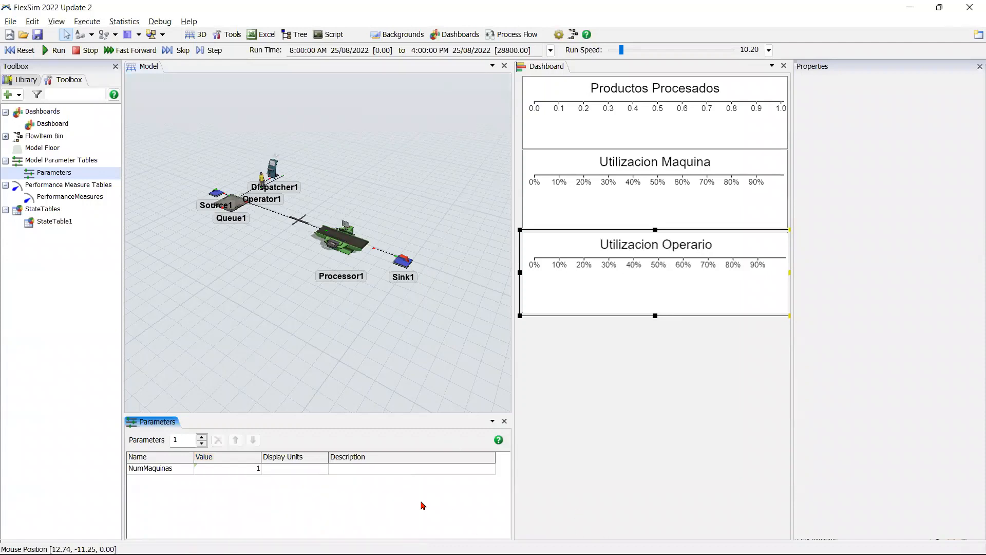
Step: Replace the existing model parameter with a newly added one named NumMaquina
{"action": "left_click", "coordinate": [202, 443]}
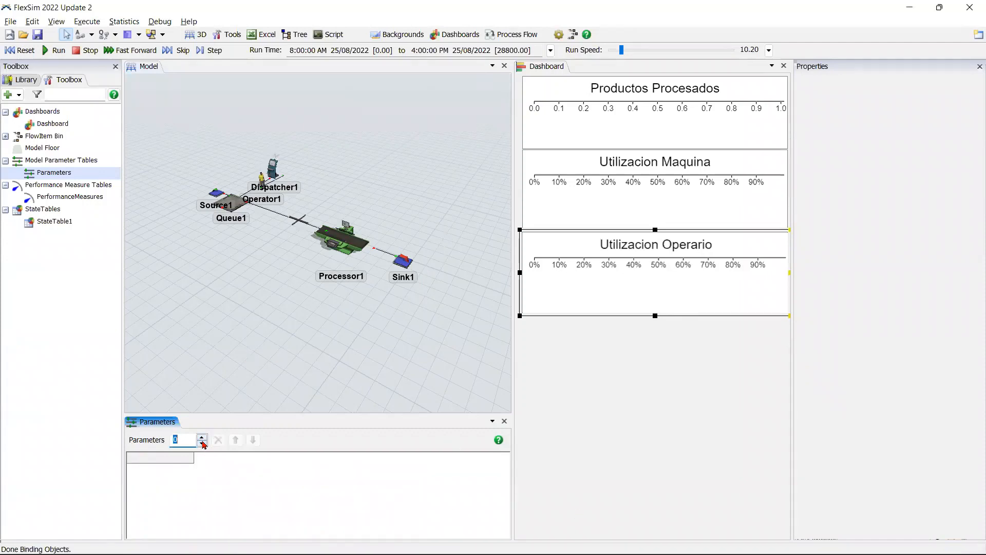
{"action": "left_click", "coordinate": [201, 437]}
{"action": "left_click", "coordinate": [162, 468]}
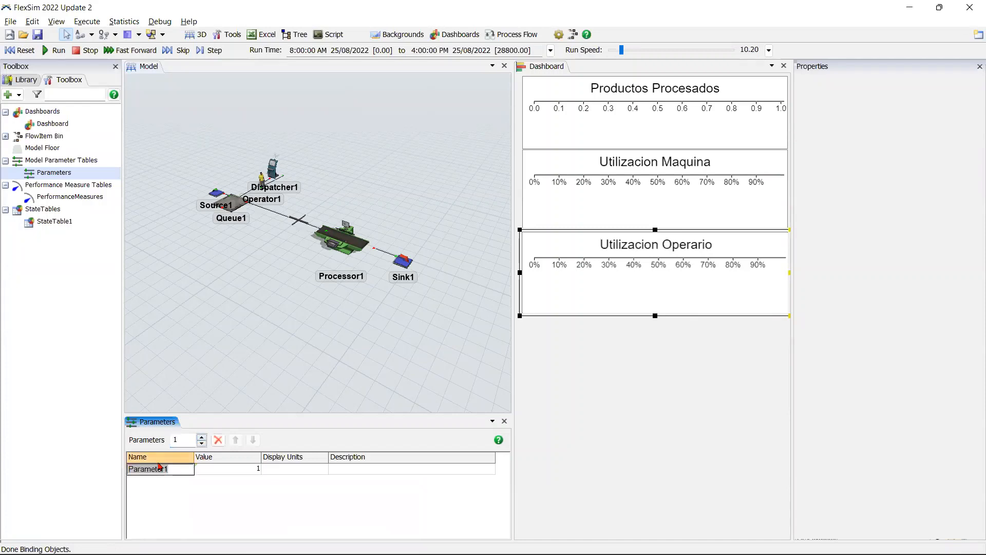
{"action": "type", "text": "NumMaquina"}
Step: Make NumMaquina an Integer parameter and reference it to Queue1 with the Delete and Copy Out Objects option
{"action": "left_click", "coordinate": [257, 469]}
{"action": "left_click", "coordinate": [269, 468]}
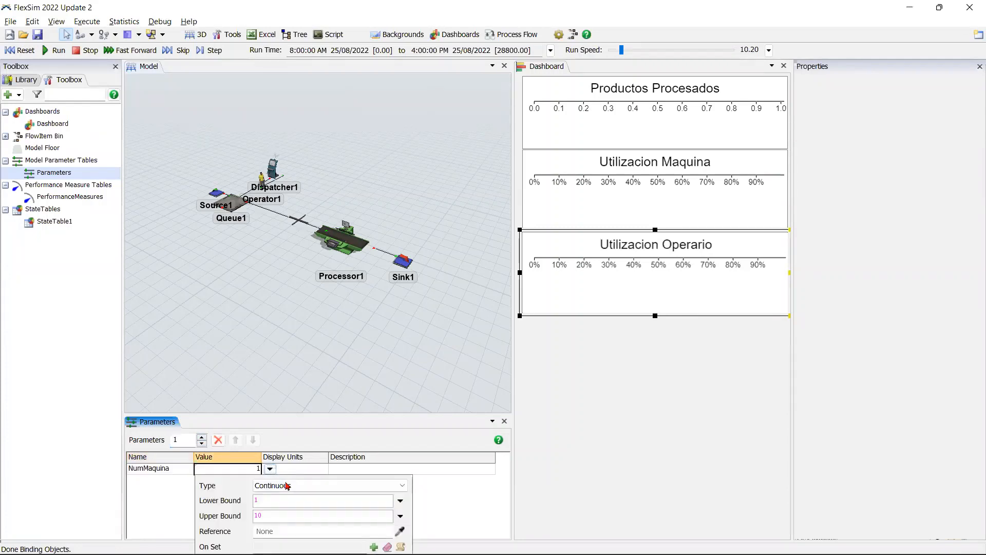
{"action": "left_click", "coordinate": [287, 486]}
{"action": "left_click", "coordinate": [334, 412]}
{"action": "left_click", "coordinate": [401, 531]}
{"action": "left_click", "coordinate": [231, 204]}
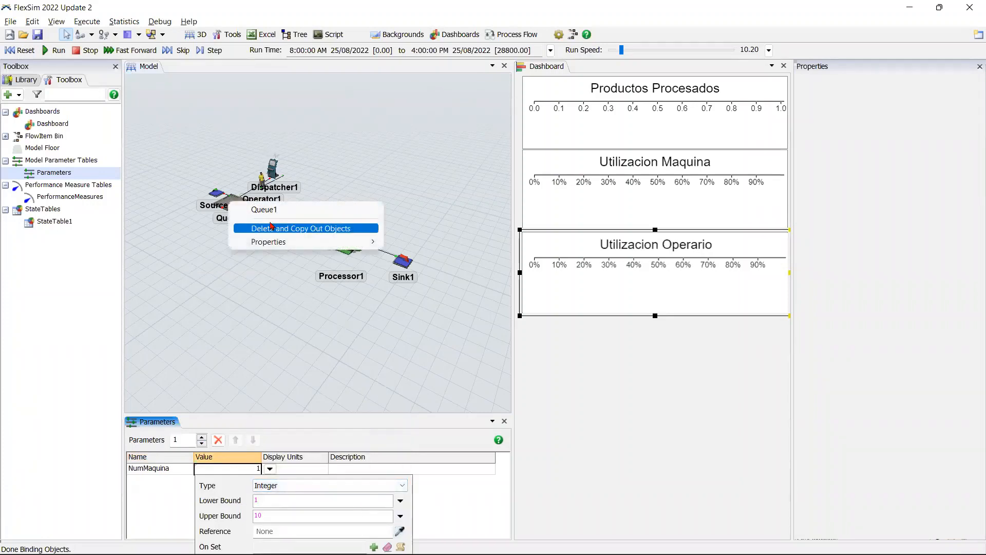
{"action": "left_click", "coordinate": [271, 228]}
Step: Set the copy offsets of the NumMaquina parameter to 0 in X and 4 in Y
{"action": "left_click", "coordinate": [373, 547]}
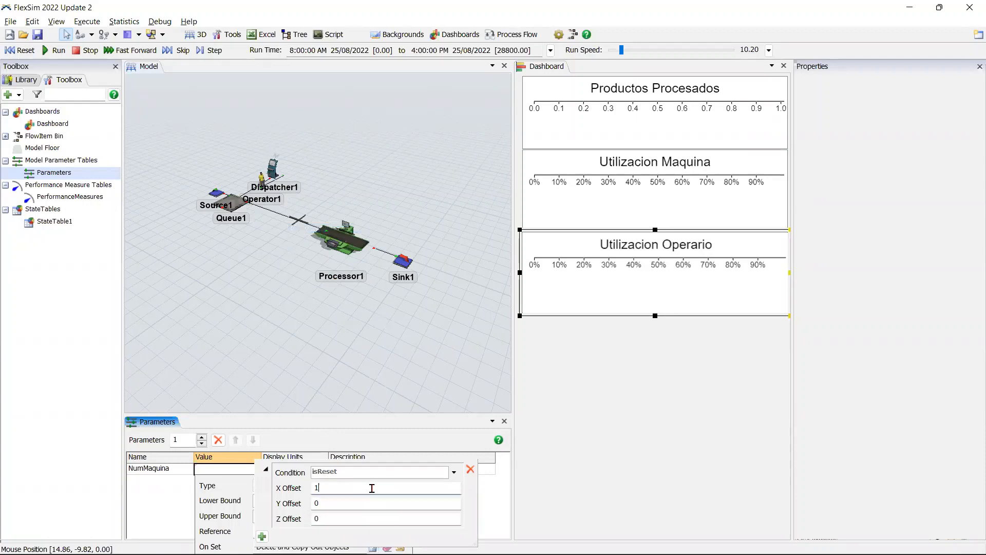
{"action": "double_click", "coordinate": [360, 505]}
{"action": "type", "text": "4"}
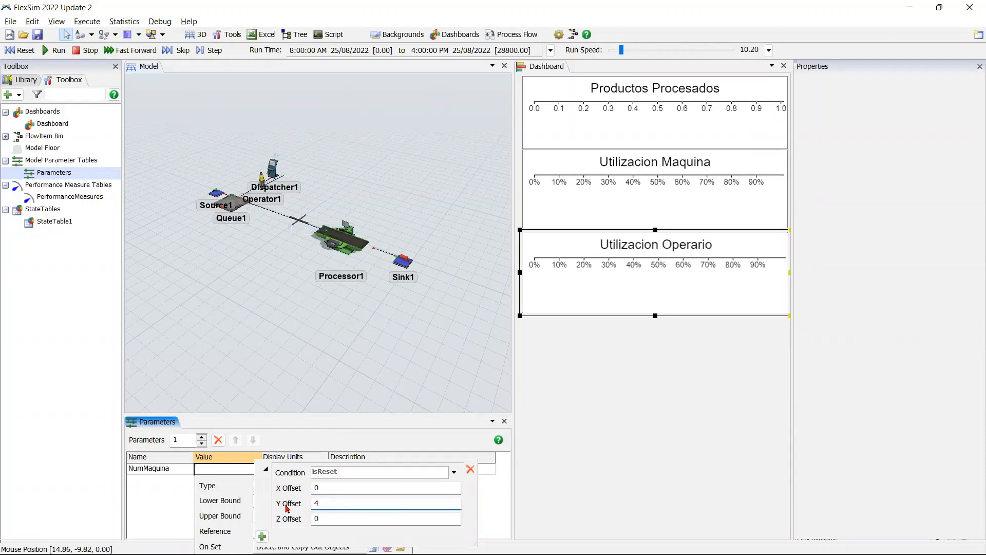
{"action": "left_click", "coordinate": [221, 505]}
{"action": "left_click", "coordinate": [153, 500]}
Step: Add a second model parameter and name it NumOp
{"action": "left_click", "coordinate": [202, 437]}
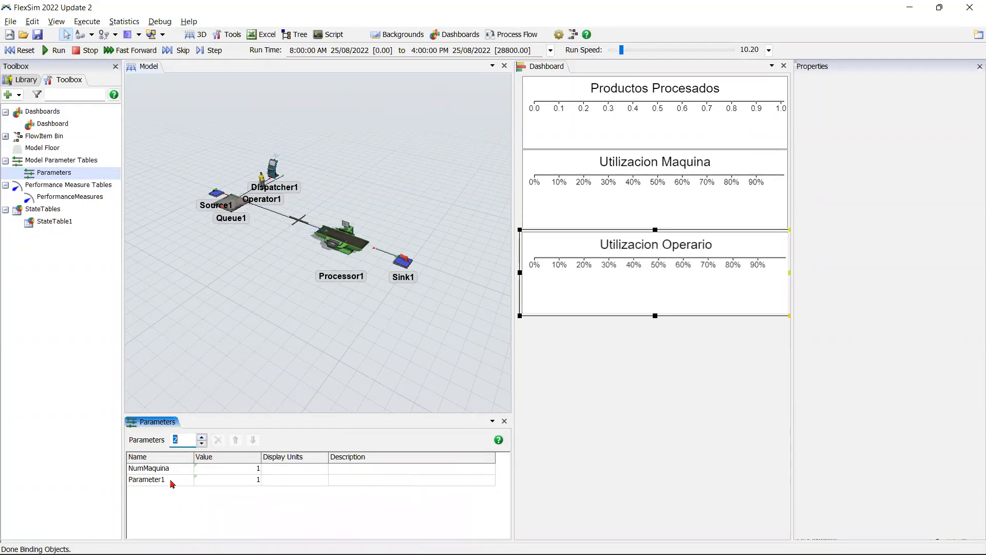
{"action": "double_click", "coordinate": [171, 479]}
{"action": "type", "text": "NumOp"}
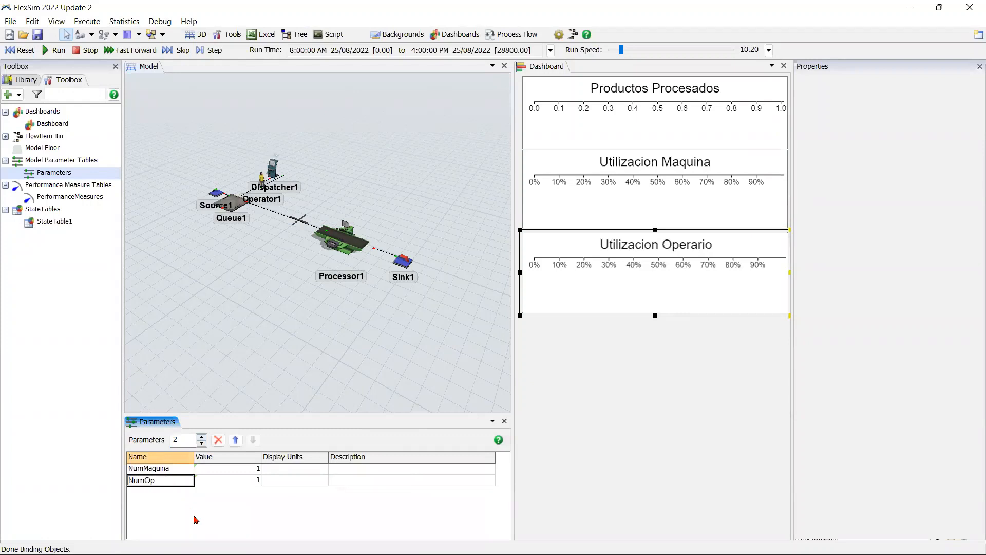
Step: Make NumOp an Integer parameter and reference it to Dispatcher1 with the Delete and Copy Out Objects option
{"action": "left_click", "coordinate": [251, 480]}
{"action": "left_click", "coordinate": [269, 480]}
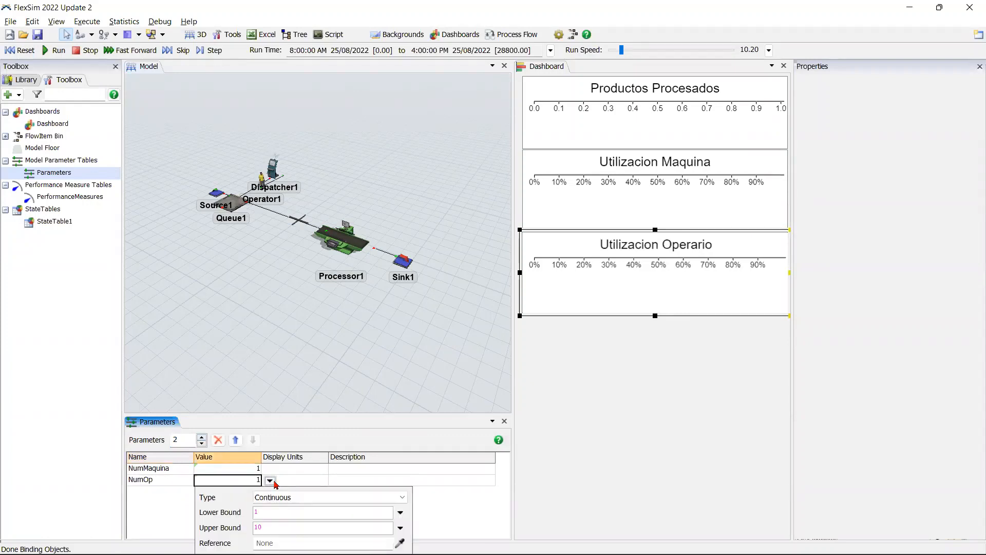
{"action": "left_click", "coordinate": [333, 500]}
{"action": "left_click", "coordinate": [277, 422]}
{"action": "left_click", "coordinate": [399, 542]}
{"action": "left_click", "coordinate": [273, 167]}
{"action": "left_click", "coordinate": [301, 188]}
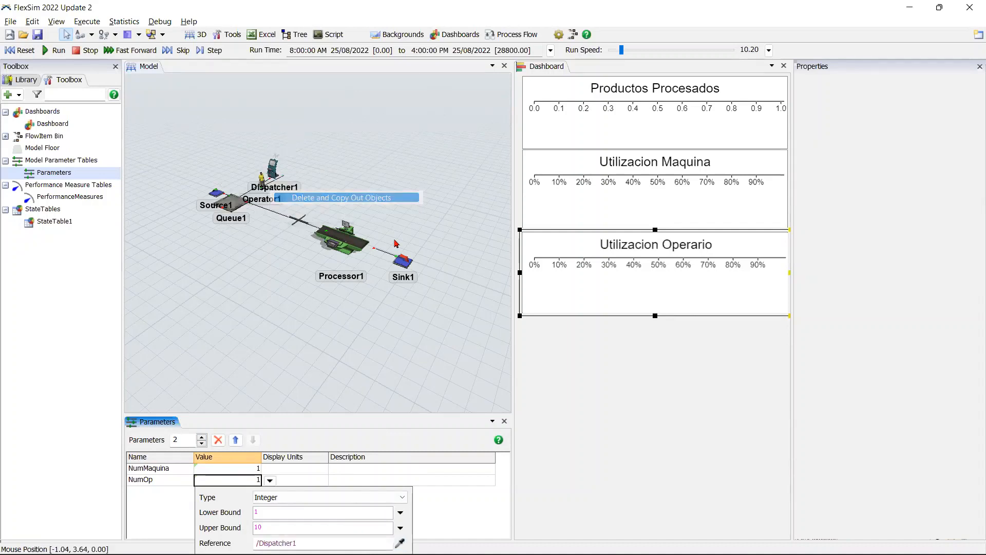
{"action": "left_click", "coordinate": [443, 516]}
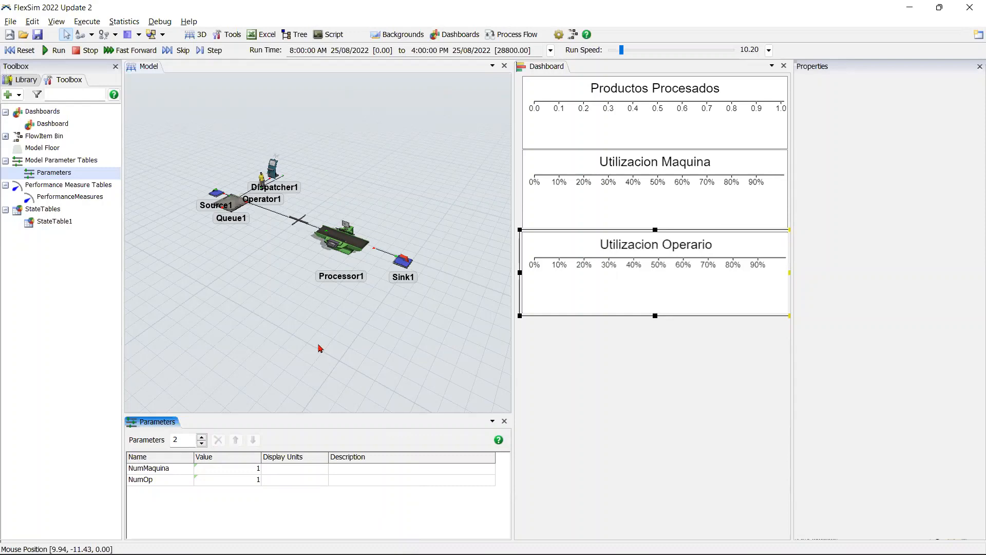
Step: Open the Experimenter, look over the job settings of Experiment1, and close it
{"action": "left_click", "coordinate": [124, 22]}
{"action": "left_click", "coordinate": [134, 37]}
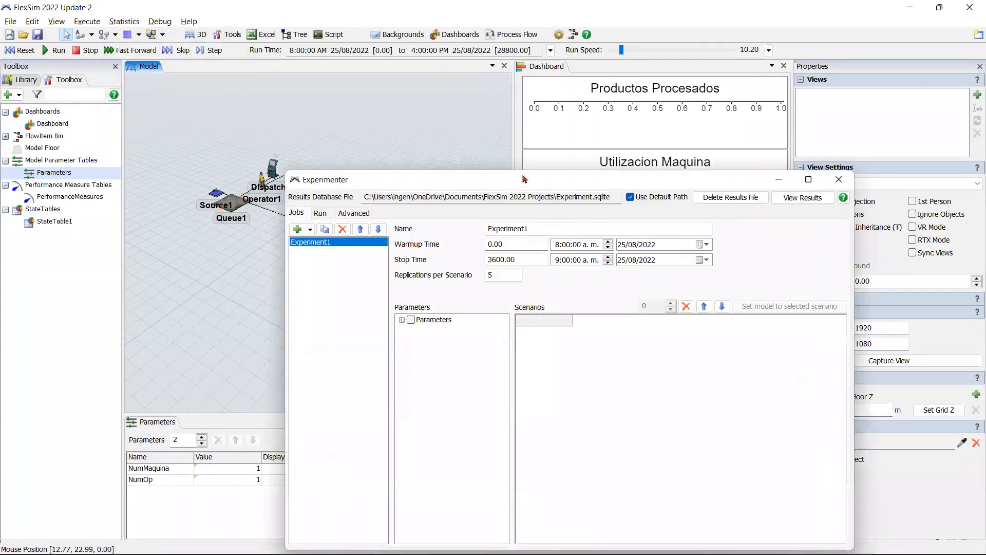
{"action": "left_click_drag", "start_coordinate": [524, 179], "coordinate": [397, 78]}
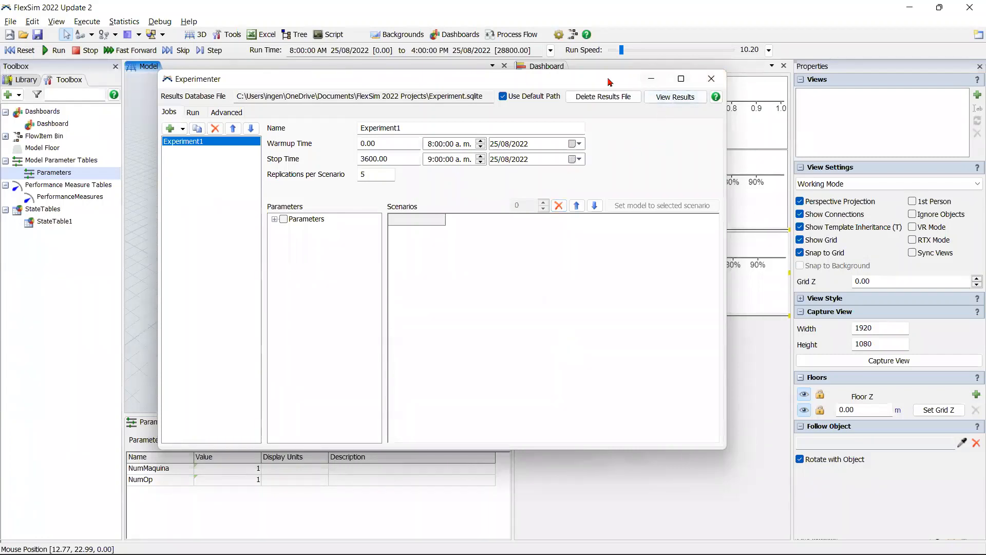
{"action": "left_click_drag", "start_coordinate": [609, 82], "coordinate": [756, 52]}
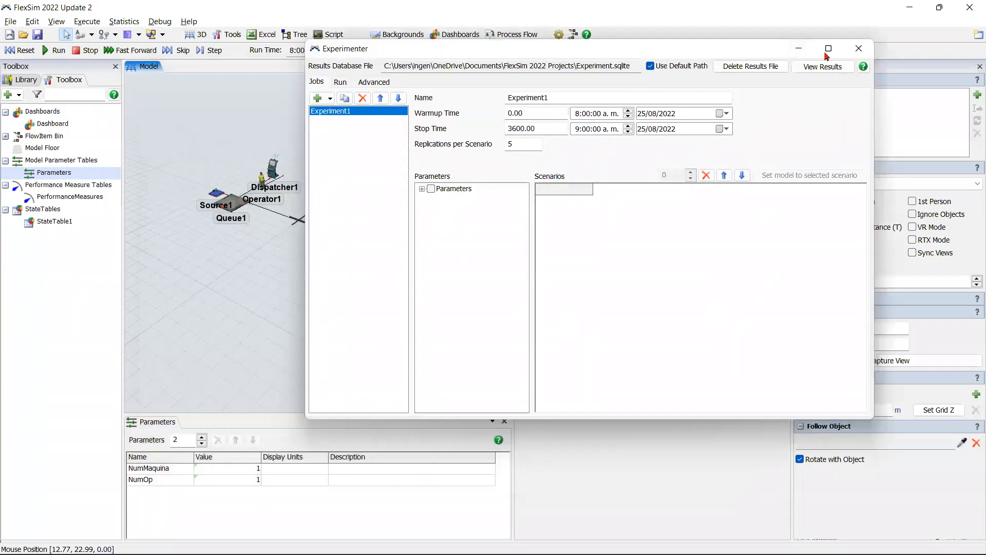
{"action": "left_click", "coordinate": [859, 48]}
Step: Dock the PerformanceMeasures table alongside the Parameters table and increase it to three performance measures
{"action": "double_click", "coordinate": [79, 199]}
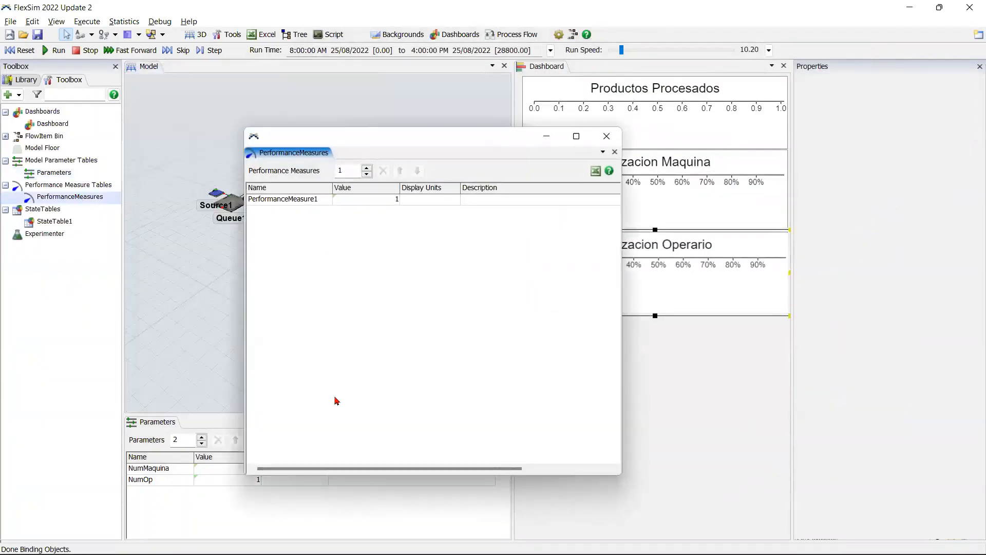
{"action": "left_click_drag", "start_coordinate": [307, 151], "coordinate": [242, 457]}
{"action": "left_click", "coordinate": [247, 437]}
{"action": "left_click", "coordinate": [247, 436]}
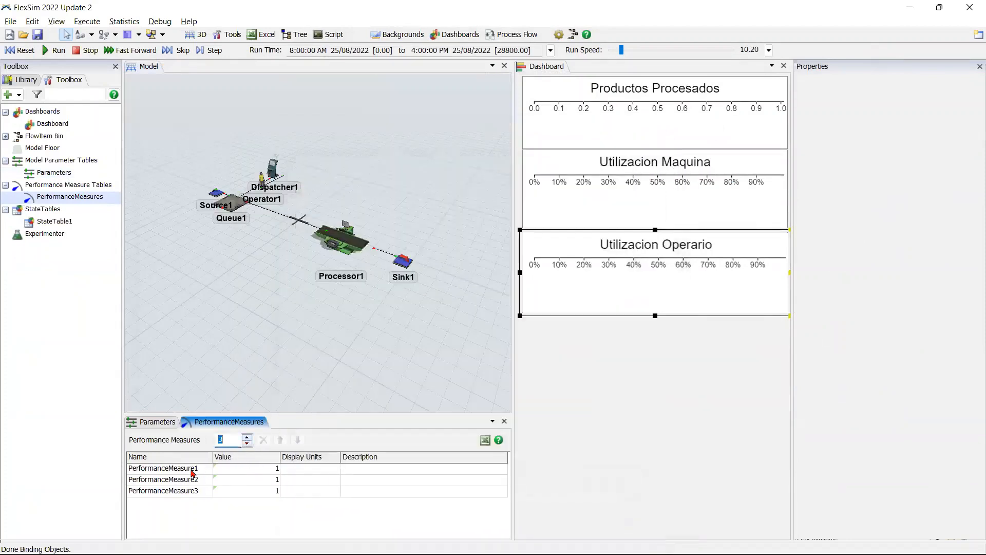
Step: Rename the first performance measure as ProductosProcesados
{"action": "double_click", "coordinate": [192, 469]}
{"action": "type", "text": "Produ"}
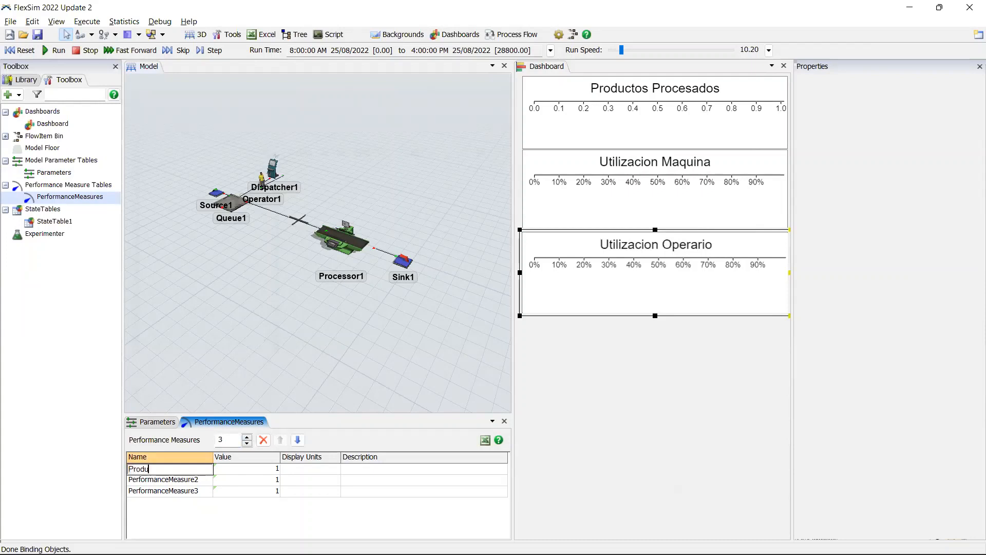
{"action": "type", "text": "ctosProcesados"}
Step: Reference the ProductosProcesados value to the Throughput statistic sampled from the Productos Procesados dashboard chart
{"action": "left_click", "coordinate": [279, 471]}
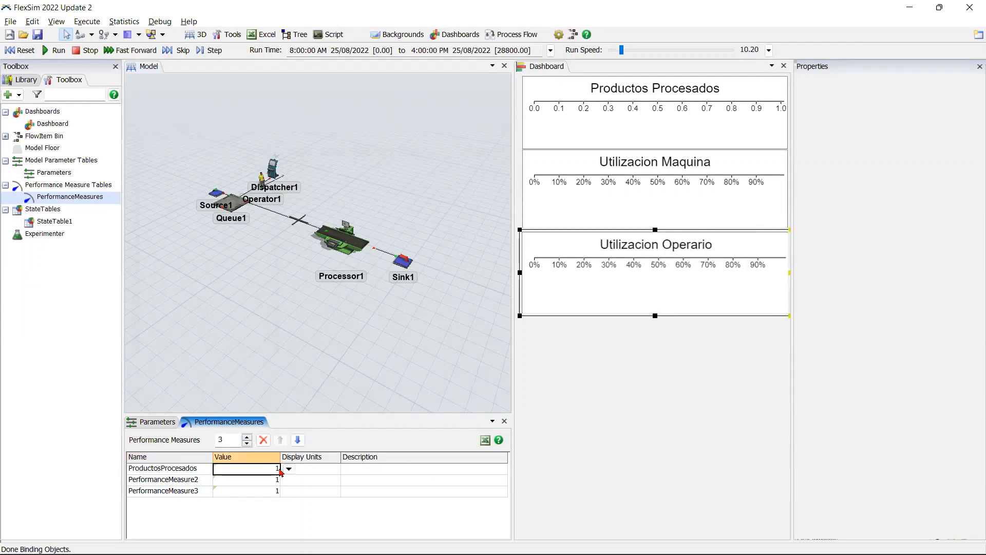
{"action": "left_click", "coordinate": [289, 469]}
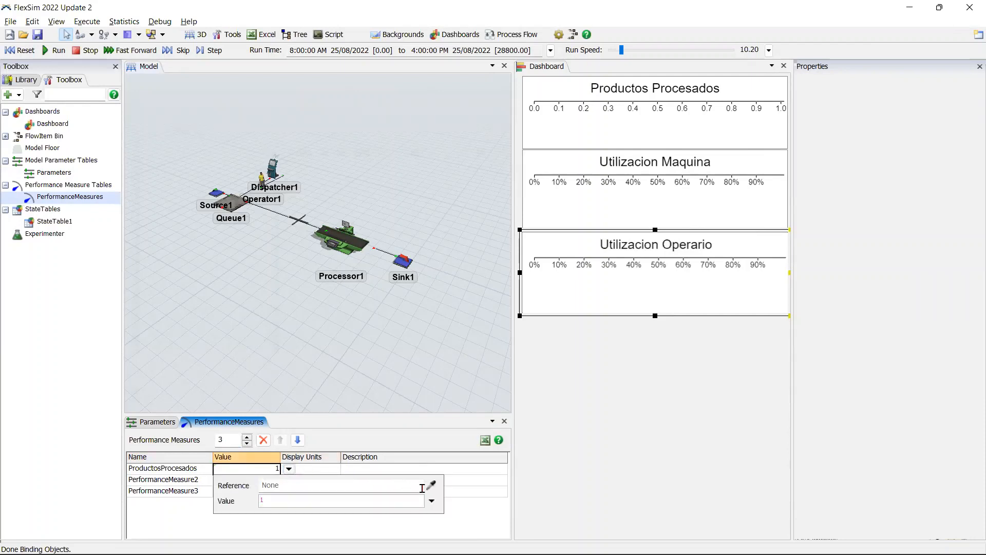
{"action": "left_click", "coordinate": [432, 483]}
{"action": "left_click", "coordinate": [696, 108]}
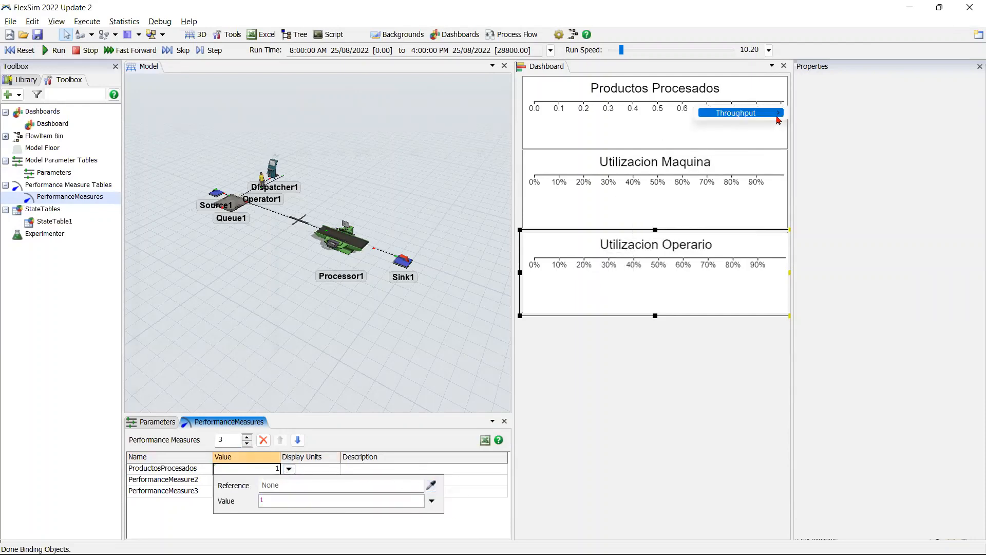
{"action": "mouse_move", "coordinate": [778, 114]}
{"action": "left_click", "coordinate": [837, 126]}
{"action": "left_click", "coordinate": [188, 489]}
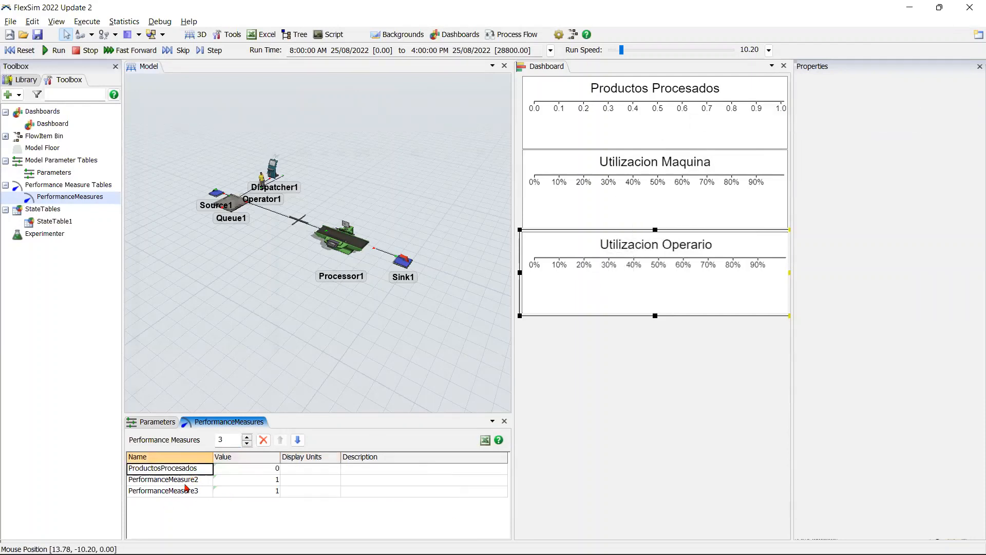
Step: Rename the second performance measure as UtilizacionMaq
{"action": "double_click", "coordinate": [188, 480]}
{"action": "type", "text": "UtilizacionMa"}
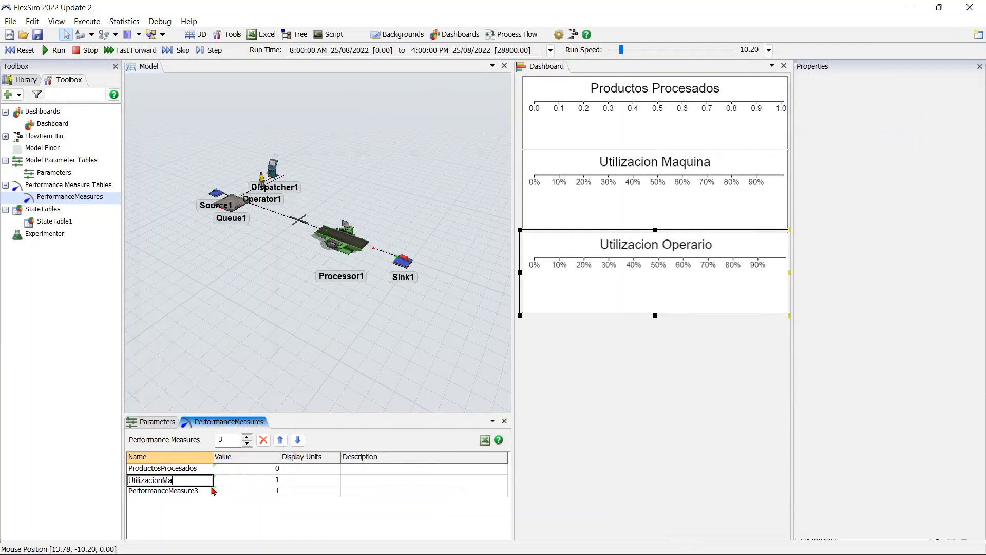
{"action": "type", "text": "q"}
{"action": "left_click", "coordinate": [259, 479]}
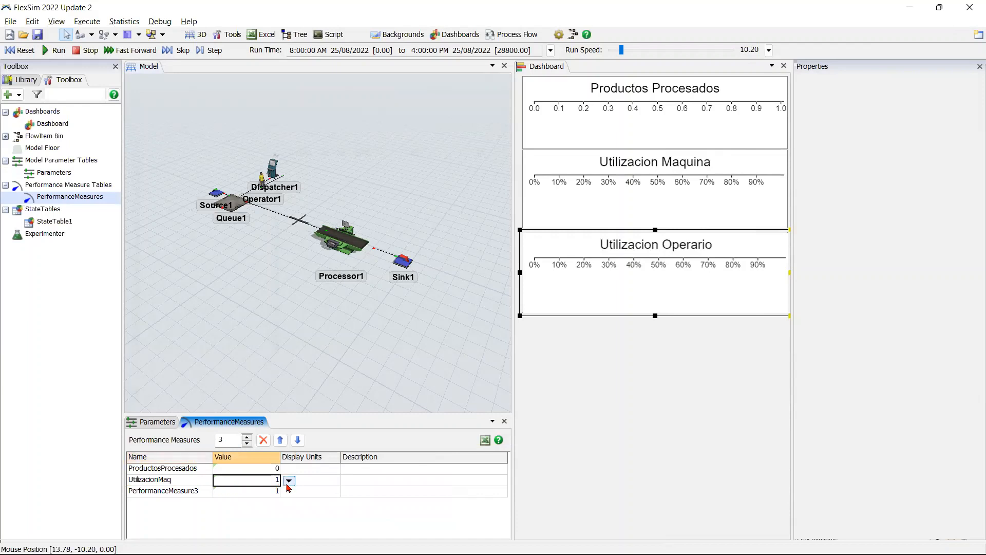
Step: Reference the UtilizacionMaq value to the Utilization Average statistic sampled from the Utilizacion Maquina dashboard chart
{"action": "left_click", "coordinate": [288, 480]}
{"action": "left_click", "coordinate": [662, 165]}
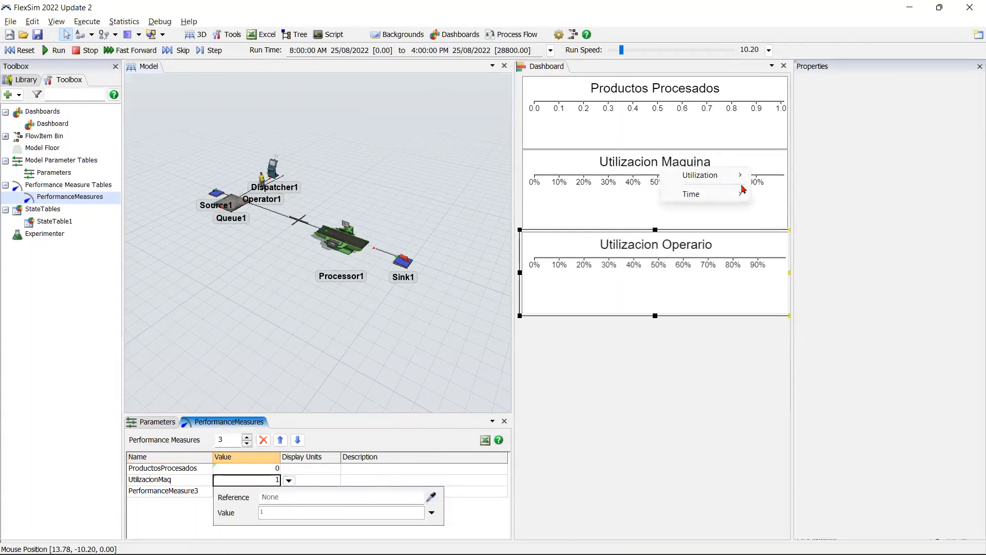
{"action": "mouse_move", "coordinate": [729, 175]}
{"action": "left_click", "coordinate": [827, 187]}
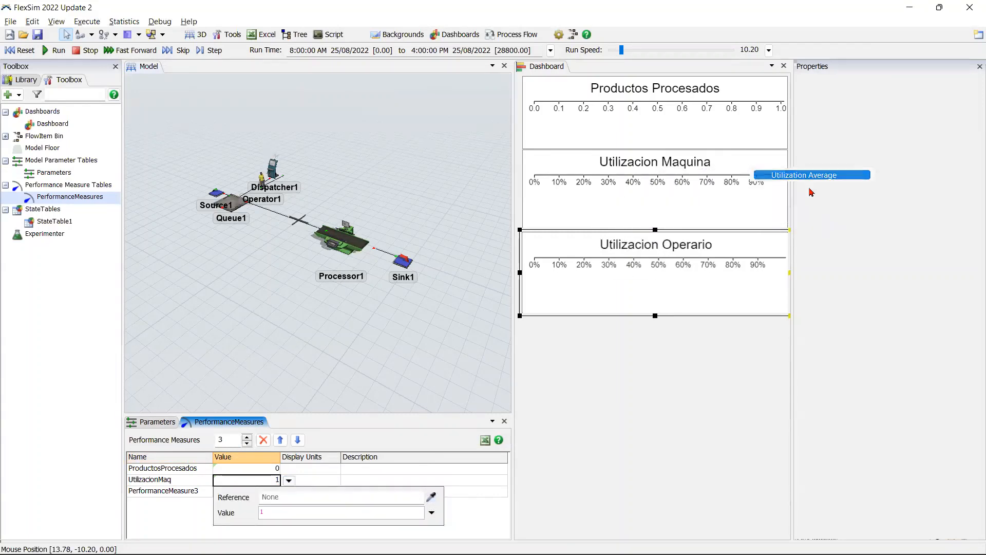
Step: Rename the third performance measure as UtilizacionOp
{"action": "double_click", "coordinate": [180, 492]}
{"action": "type", "text": "Utilizaci"}
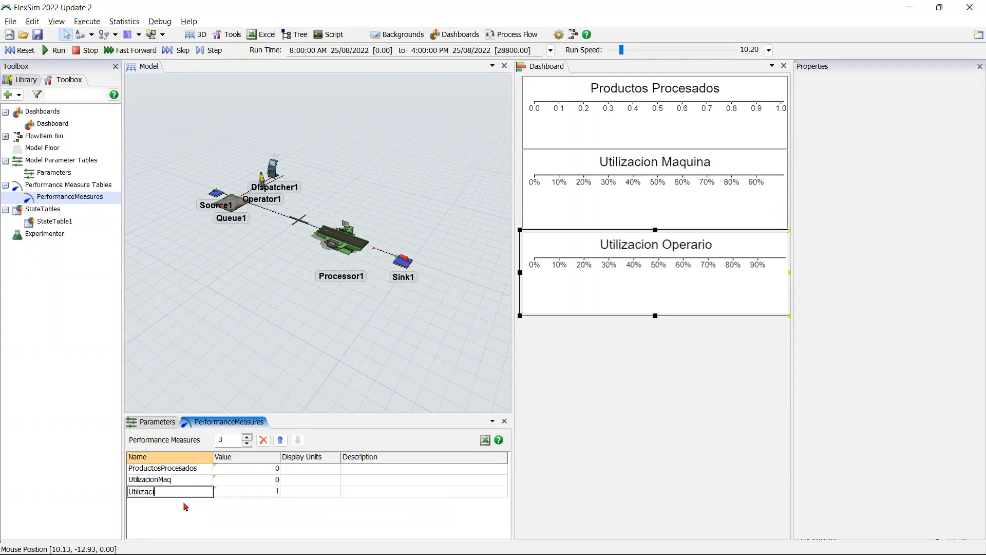
{"action": "type", "text": "onOp"}
Step: Reference the UtilizacionOp value to the Utilization Average statistic sampled from the Utilizacion Operario dashboard chart
{"action": "left_click", "coordinate": [244, 493]}
{"action": "left_click", "coordinate": [289, 492]}
{"action": "left_click", "coordinate": [429, 510]}
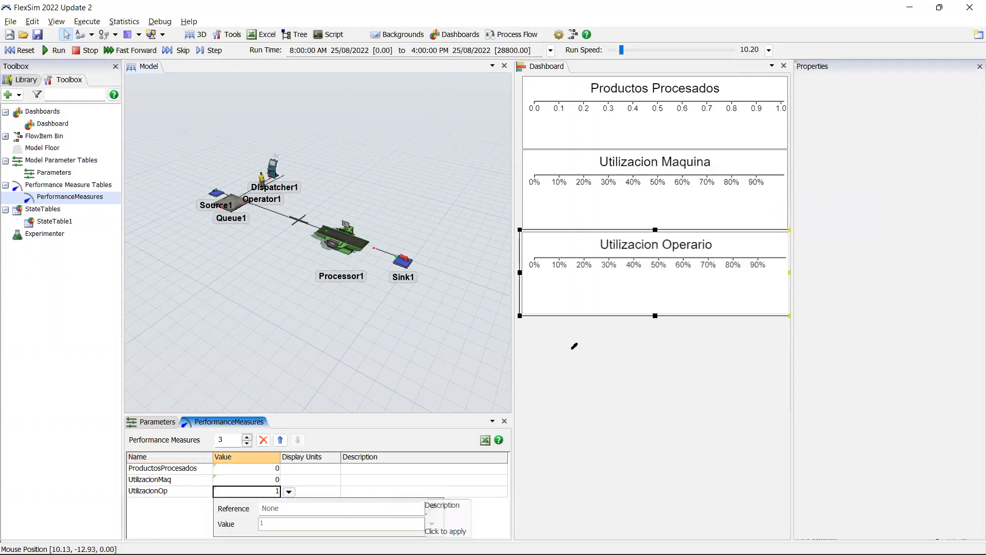
{"action": "left_click", "coordinate": [645, 276]}
{"action": "mouse_move", "coordinate": [698, 281]}
{"action": "left_click", "coordinate": [776, 282]}
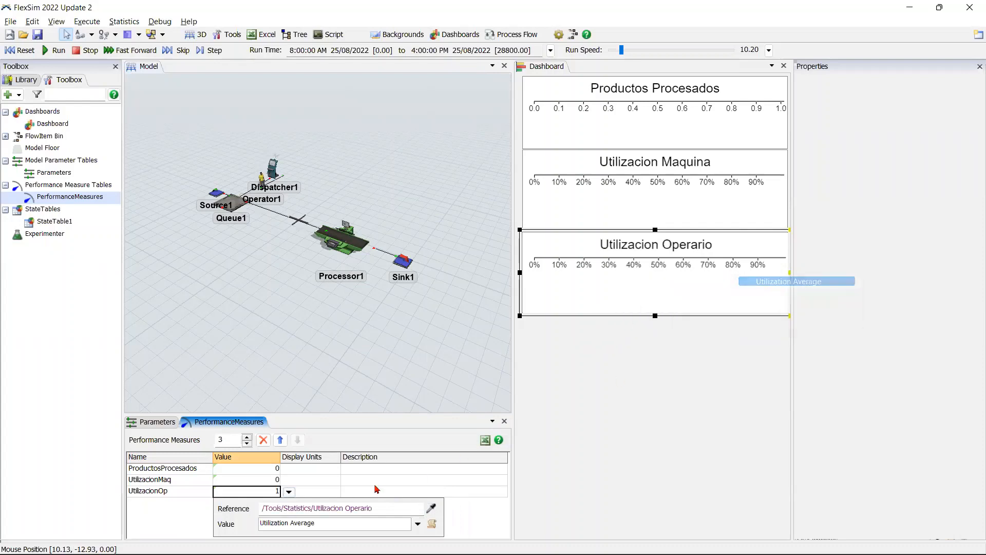
{"action": "left_click", "coordinate": [171, 533]}
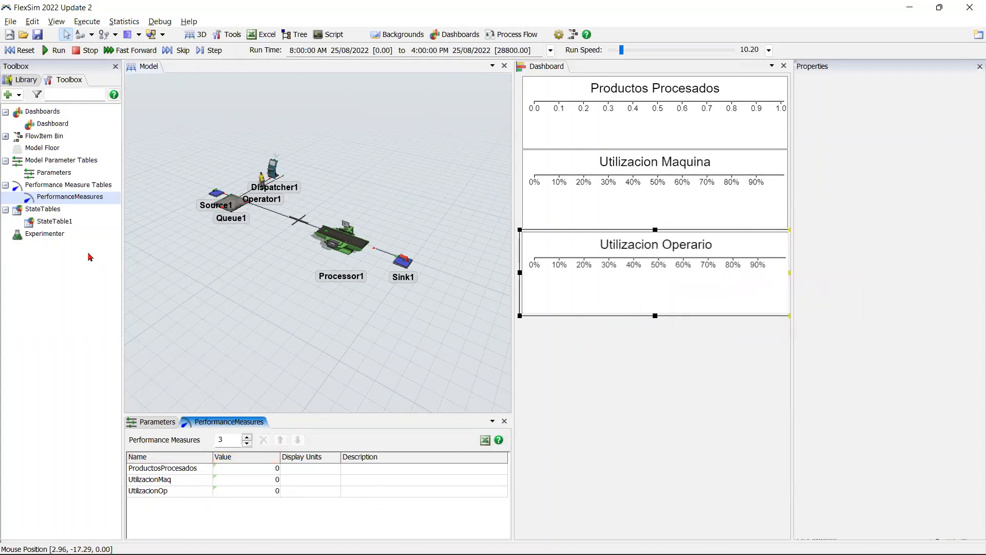
{"action": "left_click", "coordinate": [158, 422]}
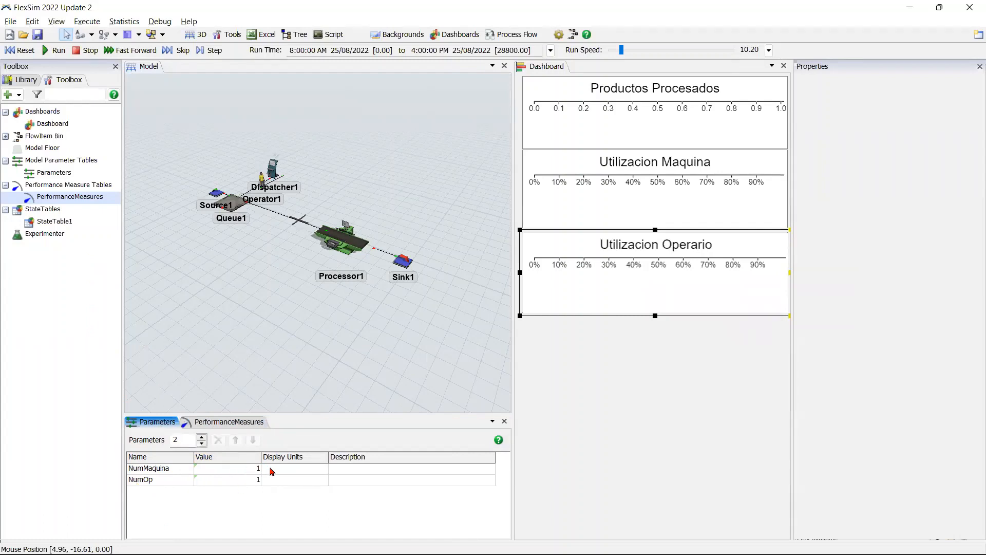
{"action": "left_click", "coordinate": [238, 422]}
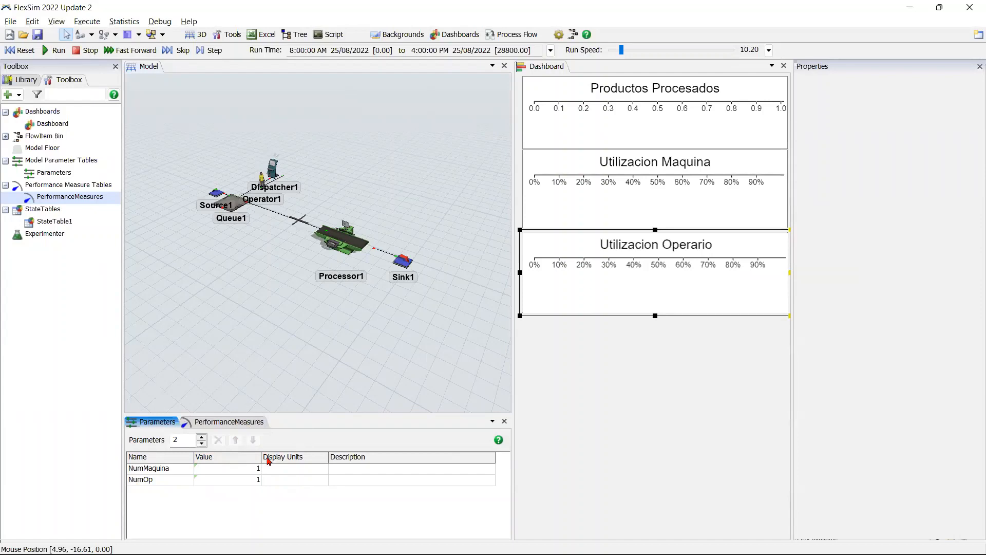
Step: Open the Experimenter and set Experiment1 to a stop time of 28800 with 10 replications per scenario
{"action": "double_click", "coordinate": [79, 234]}
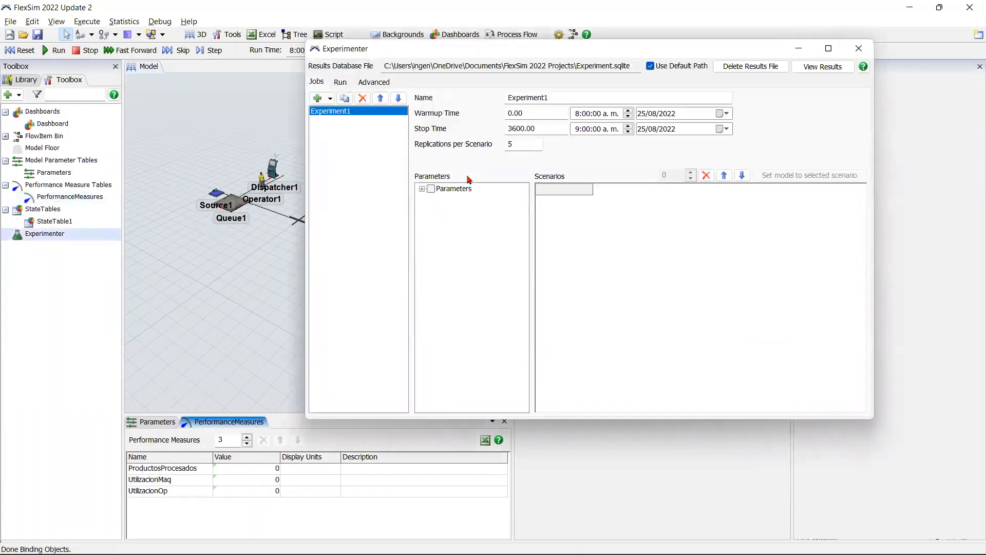
{"action": "left_click_drag", "start_coordinate": [565, 48], "coordinate": [482, 87]}
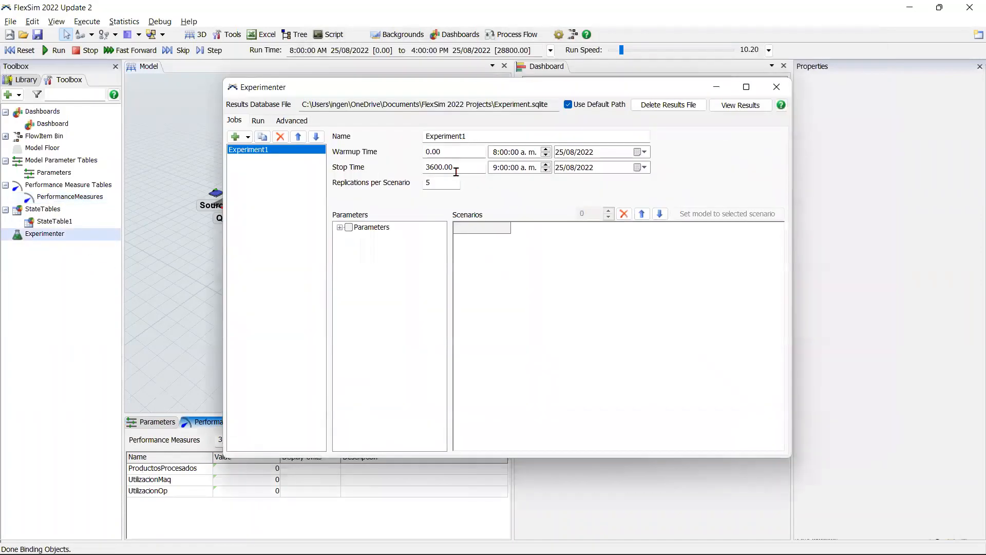
{"action": "double_click", "coordinate": [456, 171]}
{"action": "type", "text": "288"}
{"action": "key", "text": "Return"}
{"action": "double_click", "coordinate": [437, 185]}
{"action": "type", "text": "10"}
{"action": "left_click", "coordinate": [395, 215]}
Step: Include the Parameters table in Experiment1 and increase the number of scenarios to 5
{"action": "left_click", "coordinate": [349, 228]}
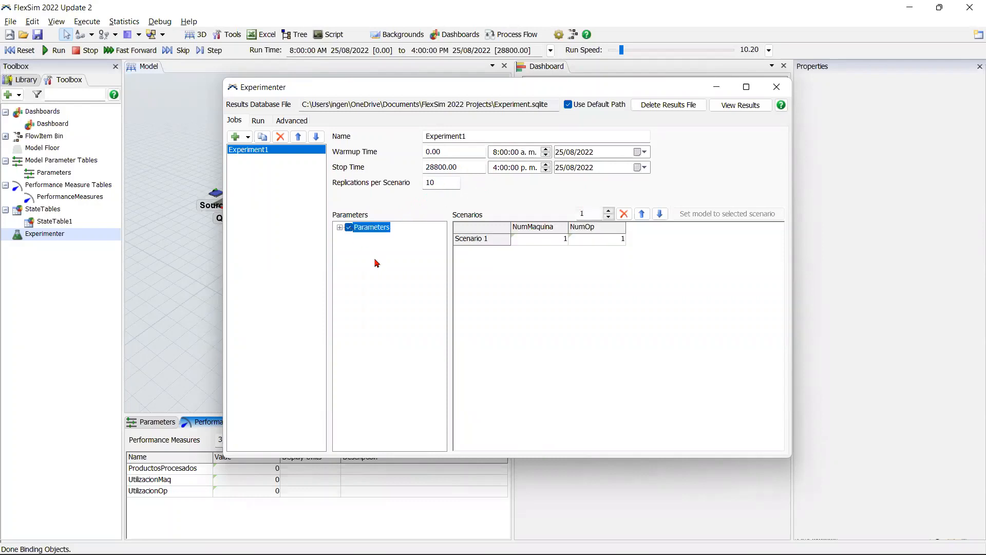
{"action": "left_click", "coordinate": [608, 211]}
{"action": "left_click", "coordinate": [608, 211]}
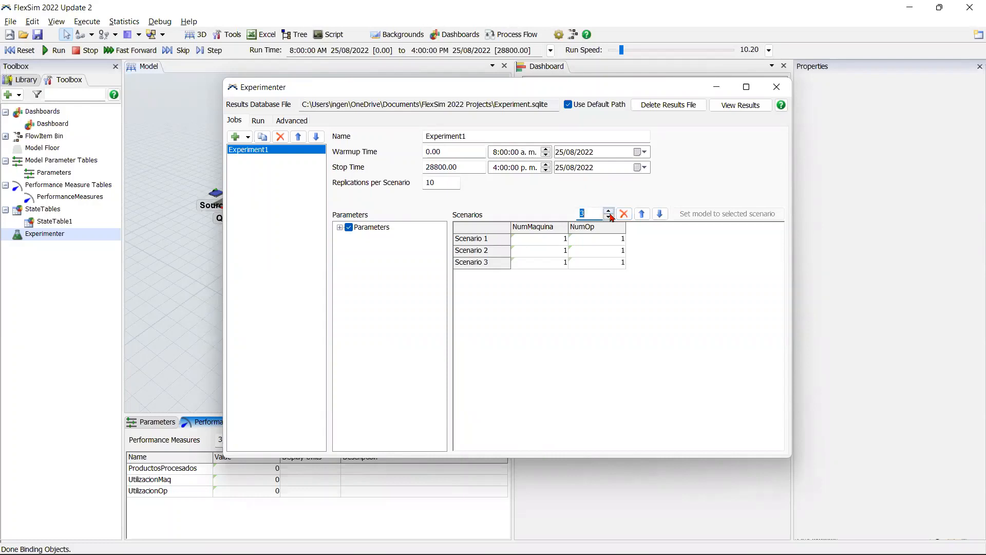
{"action": "left_click", "coordinate": [609, 211]}
{"action": "left_click", "coordinate": [609, 211]}
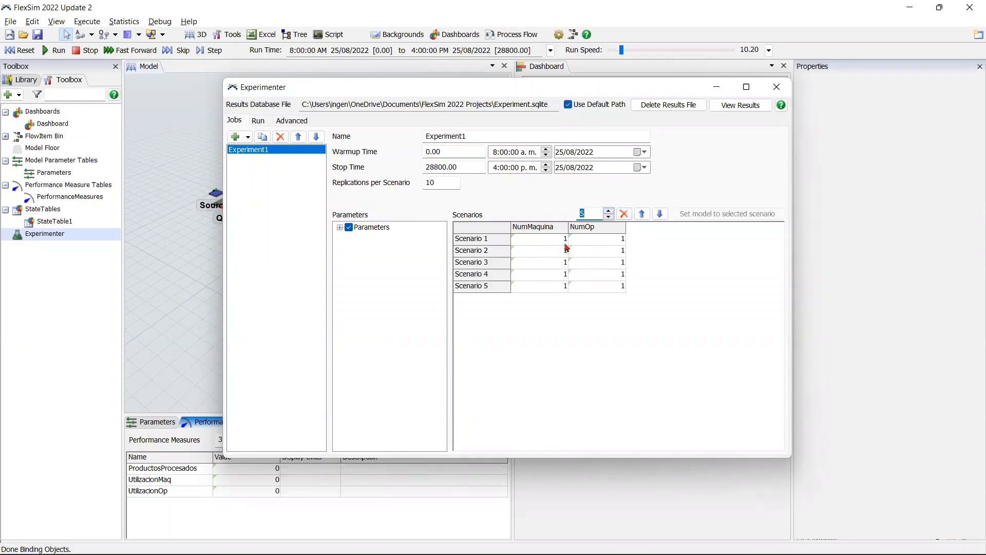
Step: Set NumMaquina to 3, 4, 8 and 10 for Scenarios 2 to 5 respectively
{"action": "left_click", "coordinate": [564, 264]}
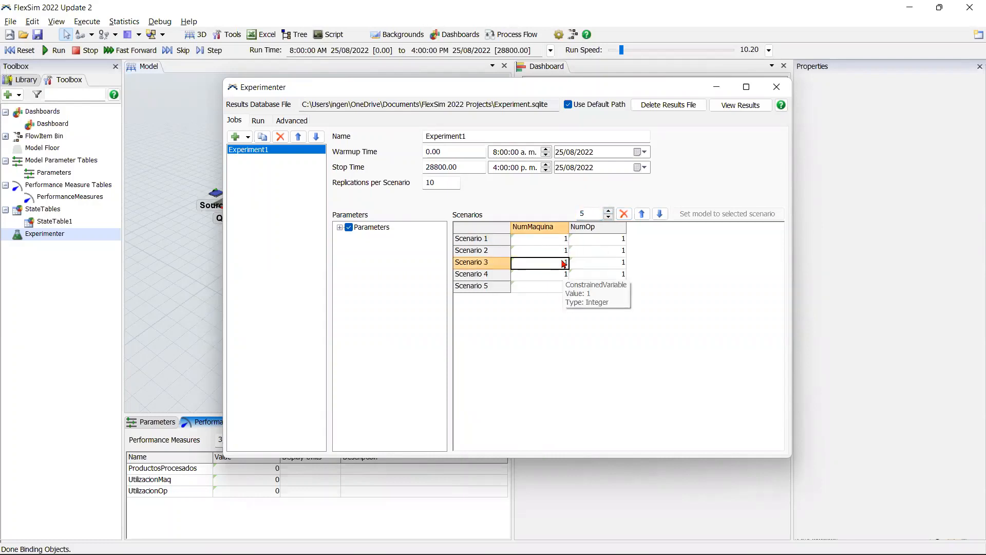
{"action": "left_click", "coordinate": [564, 255]}
{"action": "type", "text": "3"}
{"action": "left_click", "coordinate": [562, 265]}
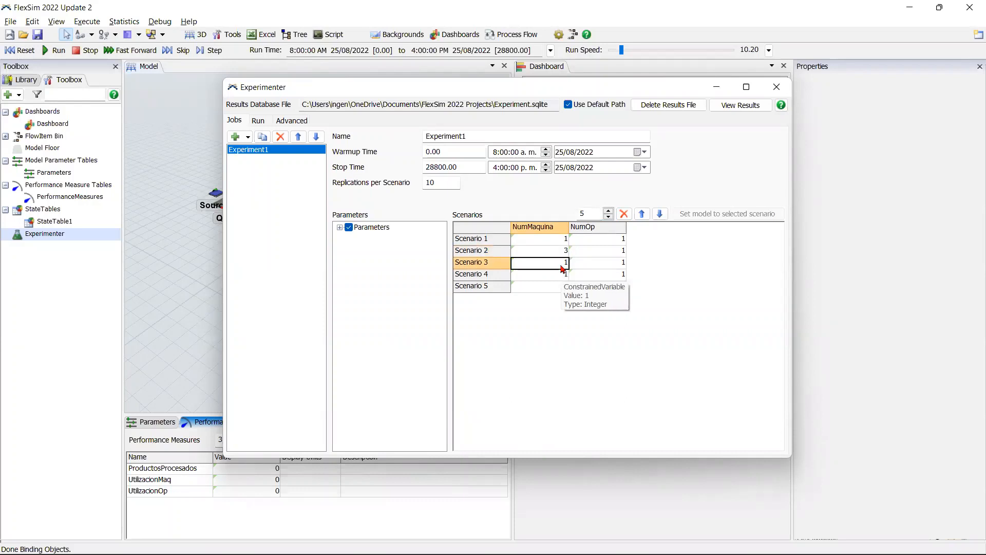
{"action": "type", "text": "4"}
{"action": "left_click", "coordinate": [557, 278]}
{"action": "type", "text": "8"}
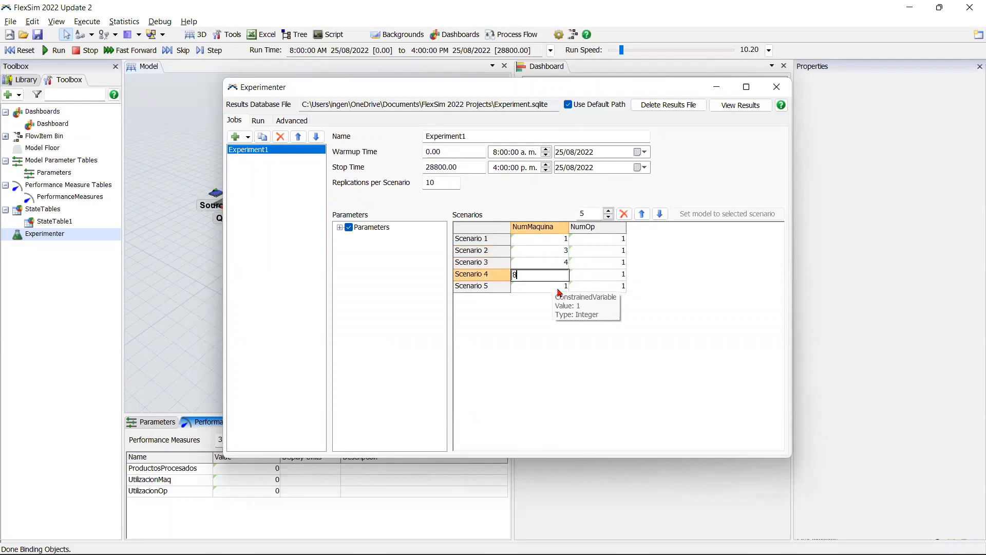
{"action": "left_click", "coordinate": [559, 290]}
{"action": "type", "text": "10"}
{"action": "left_click", "coordinate": [583, 312]}
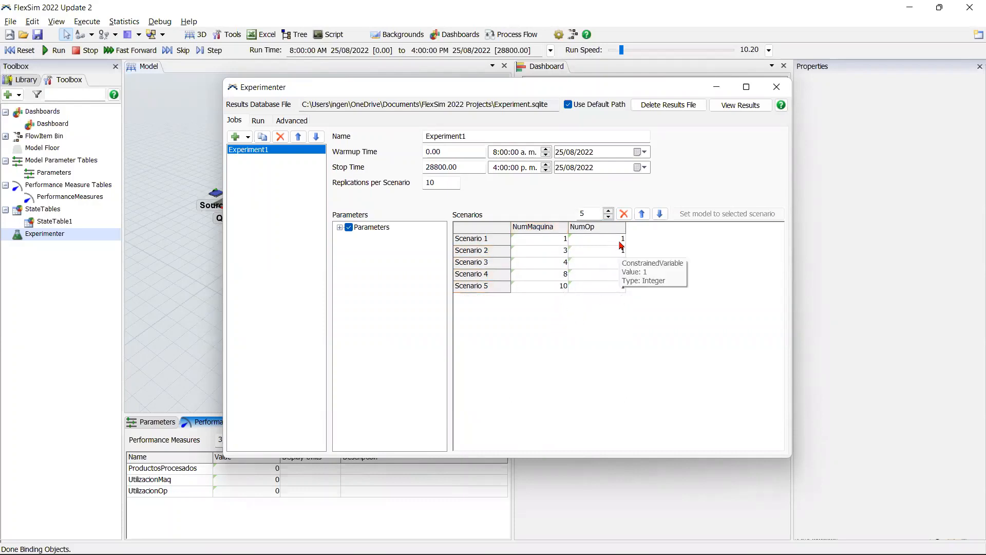
Step: Set NumOp to 2 for Scenario 2, 4 for Scenario 4 and 5 for Scenario 5
{"action": "left_click", "coordinate": [619, 252]}
{"action": "type", "text": "2"}
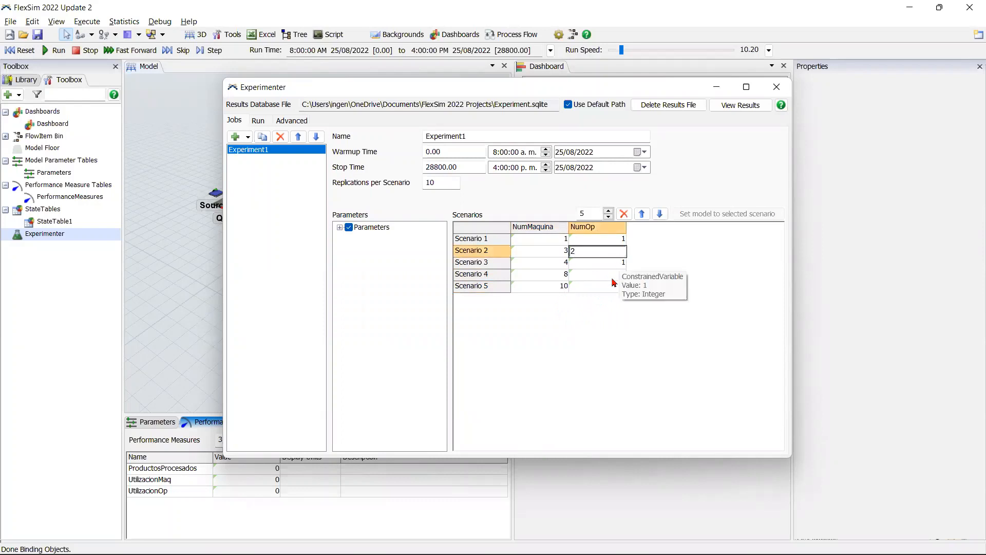
{"action": "left_click", "coordinate": [612, 279]}
{"action": "type", "text": "4"}
{"action": "left_click", "coordinate": [612, 287]}
{"action": "type", "text": "5"}
{"action": "left_click", "coordinate": [608, 322]}
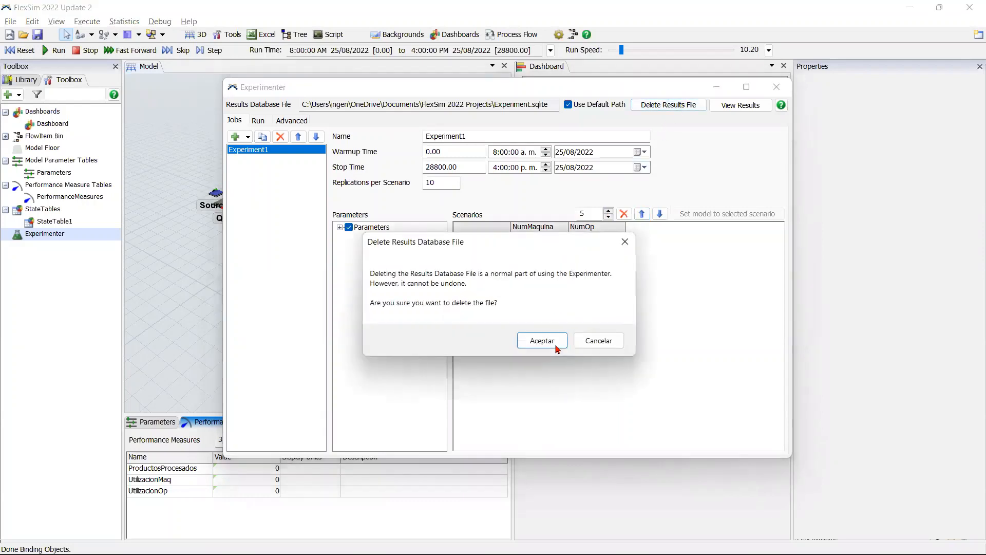
Step: Delete the experiment's existing results database file
{"action": "left_click", "coordinate": [547, 342]}
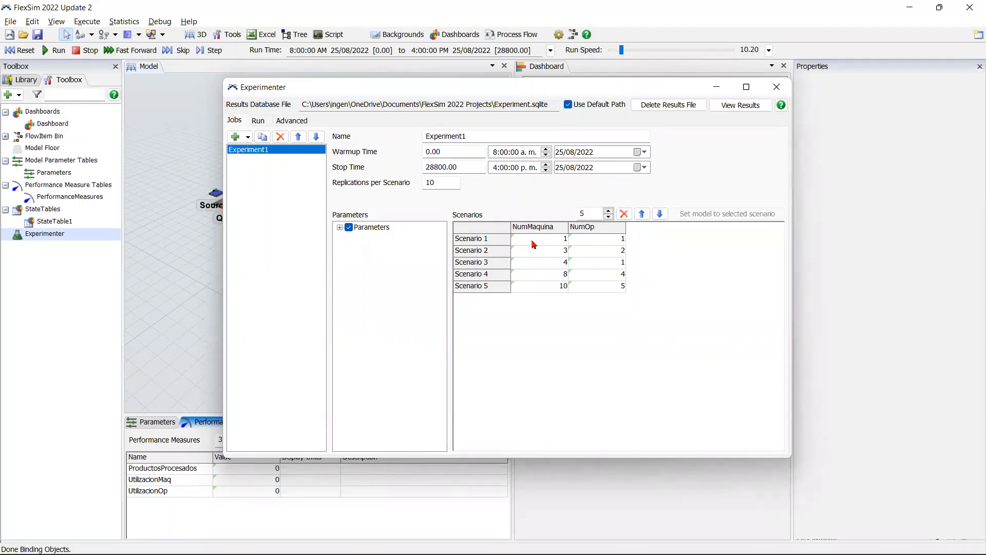
Step: Review the NumMaquina and NumOp values of Scenarios 1 to 3
{"action": "left_click", "coordinate": [479, 243]}
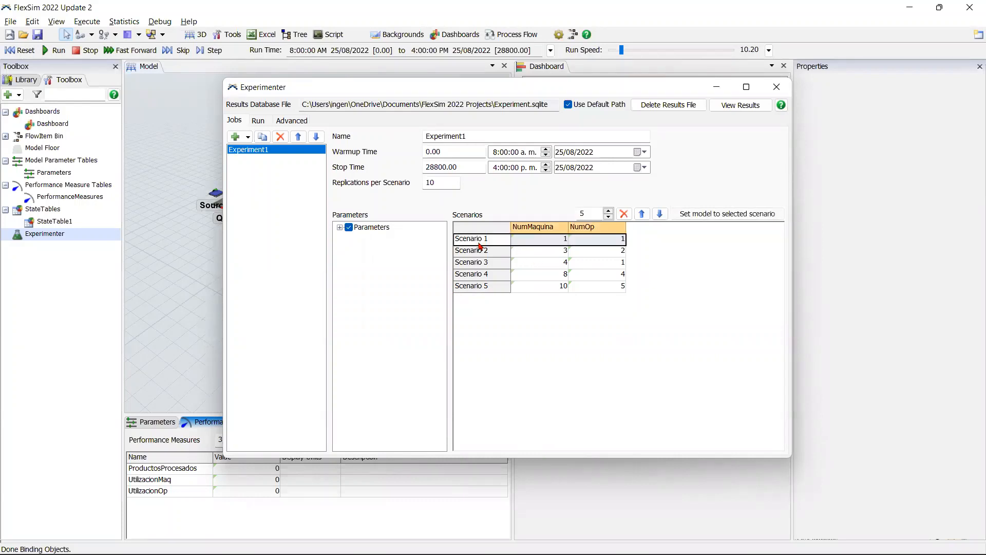
{"action": "left_click", "coordinate": [488, 255]}
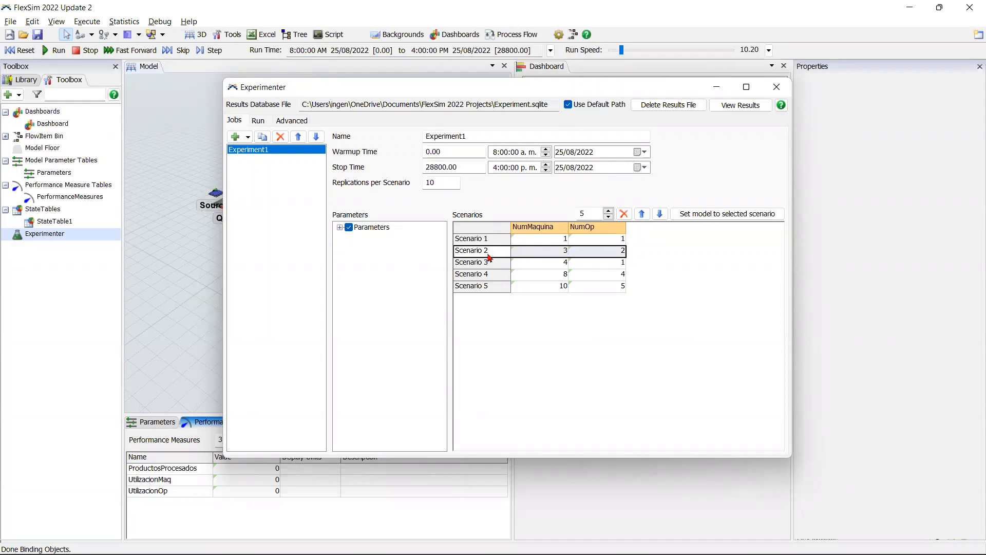
{"action": "left_click", "coordinate": [541, 255]}
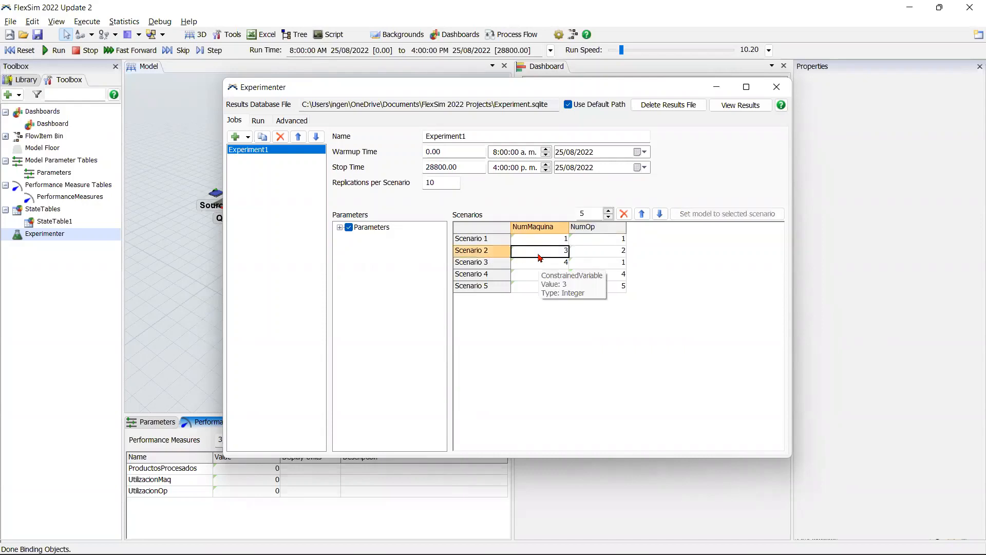
{"action": "left_click", "coordinate": [571, 256]}
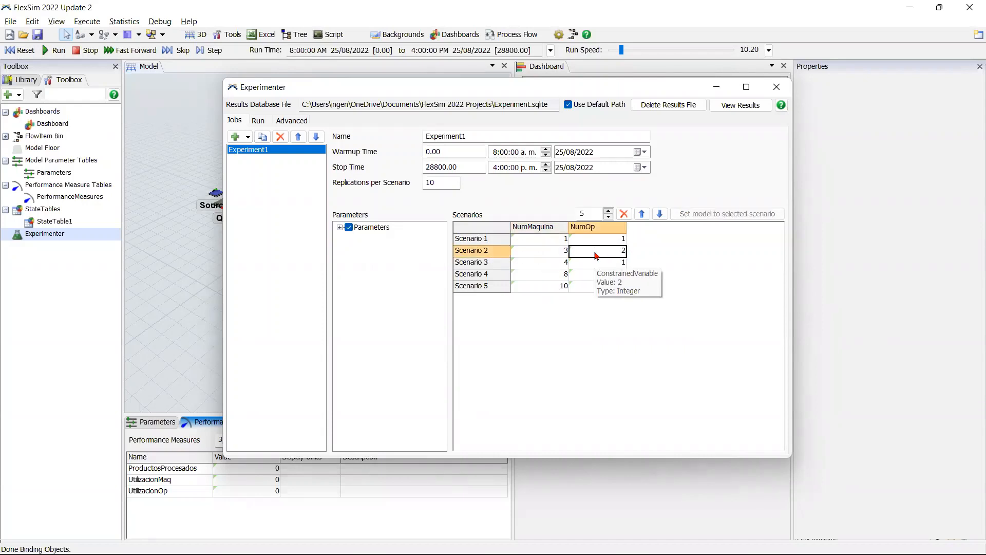
{"action": "left_click", "coordinate": [545, 263]}
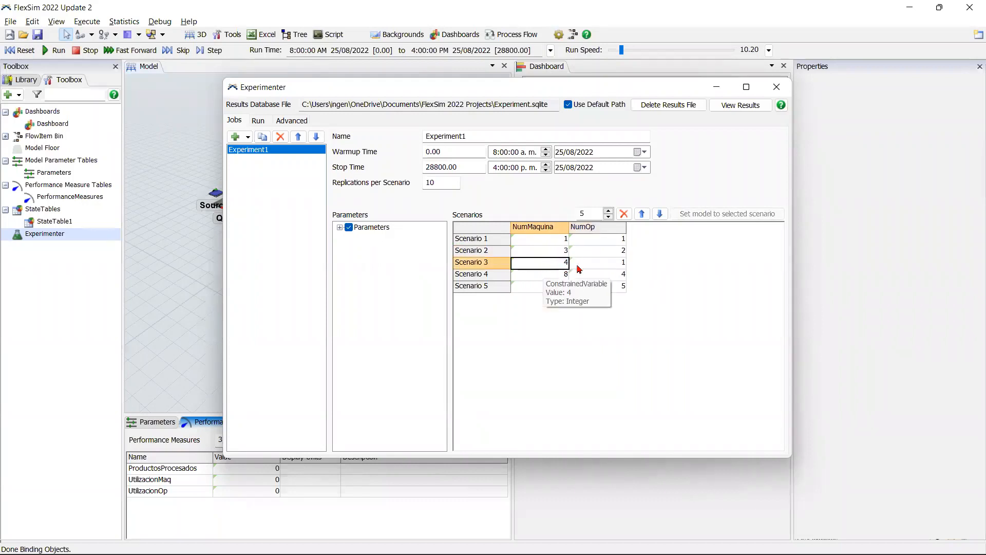
{"action": "left_click", "coordinate": [625, 263]}
{"action": "left_click", "coordinate": [661, 268]}
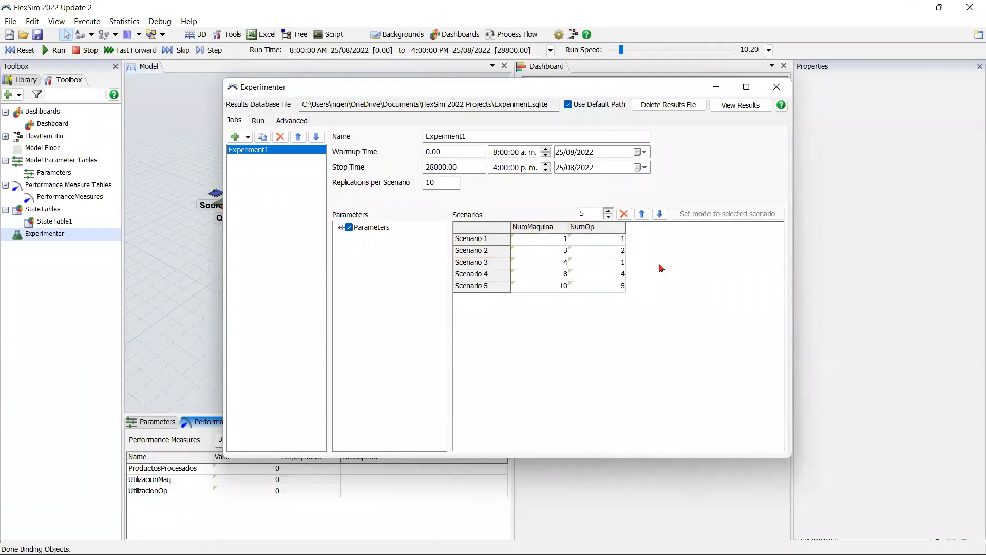
Step: Run Experiment1 with all its scenarios and replications
{"action": "left_click", "coordinate": [261, 122]}
{"action": "left_click", "coordinate": [380, 142]}
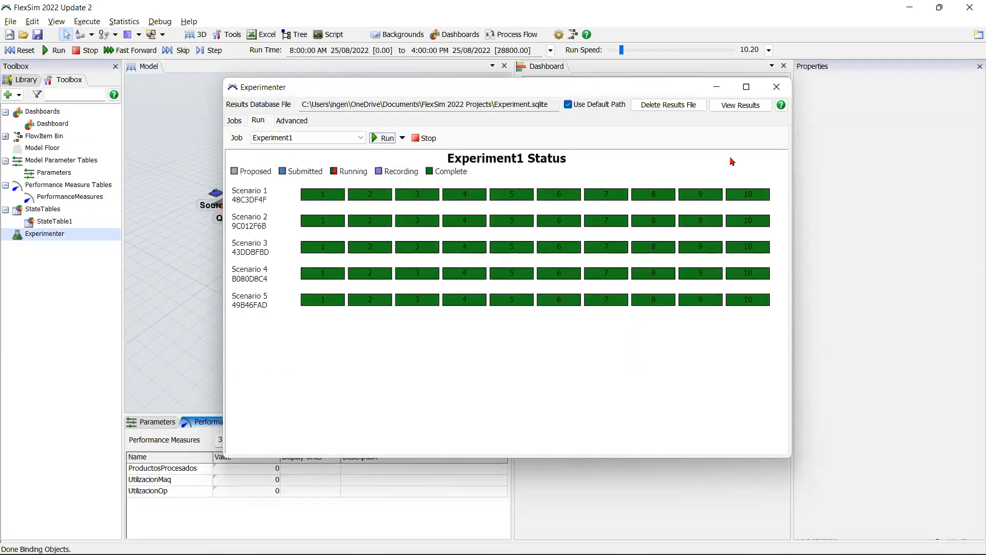
Step: Examine the ProductosProcesados replications plot in an enlarged results window with the mean at 95% confidence shown, and close the results
{"action": "left_click", "coordinate": [755, 105]}
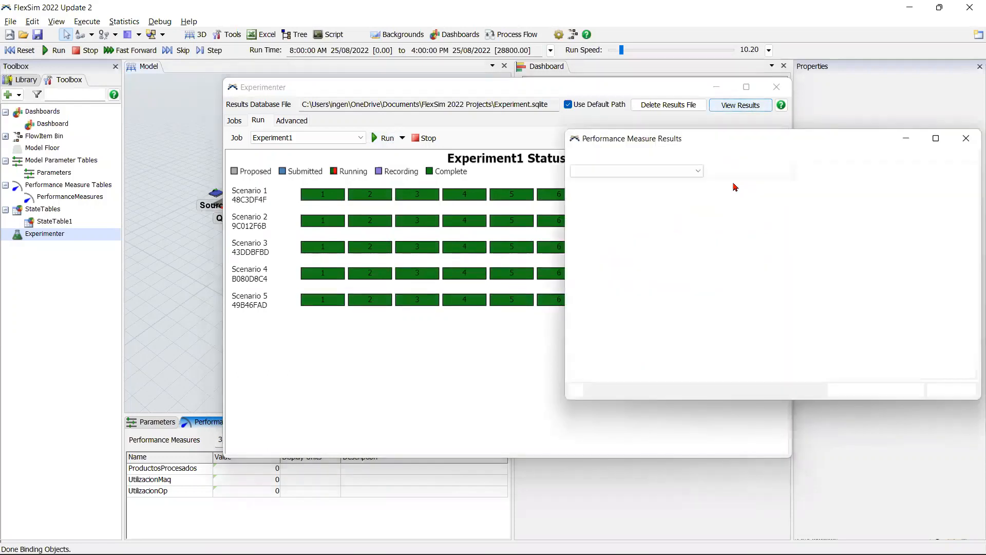
{"action": "left_click_drag", "start_coordinate": [777, 140], "coordinate": [349, 54]}
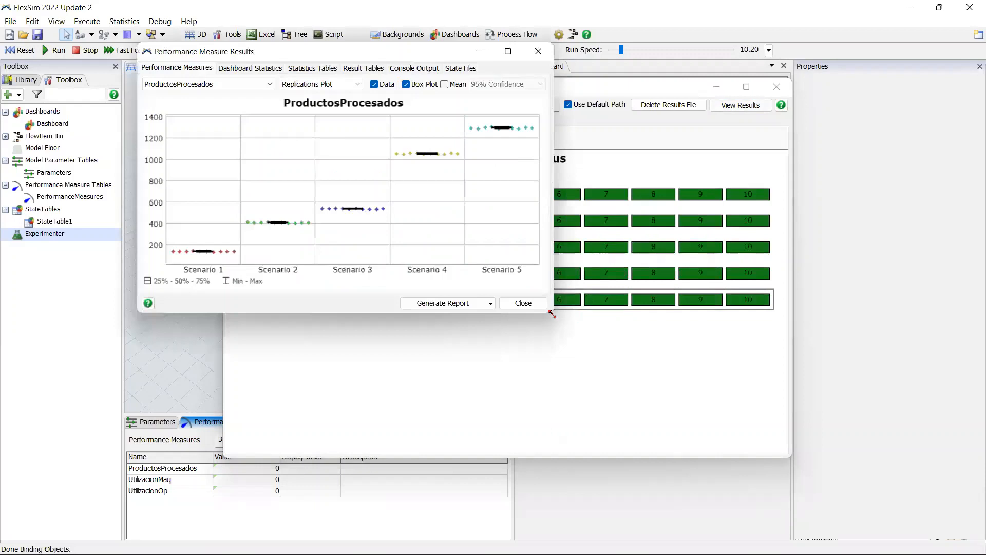
{"action": "left_click_drag", "start_coordinate": [552, 314], "coordinate": [908, 508]}
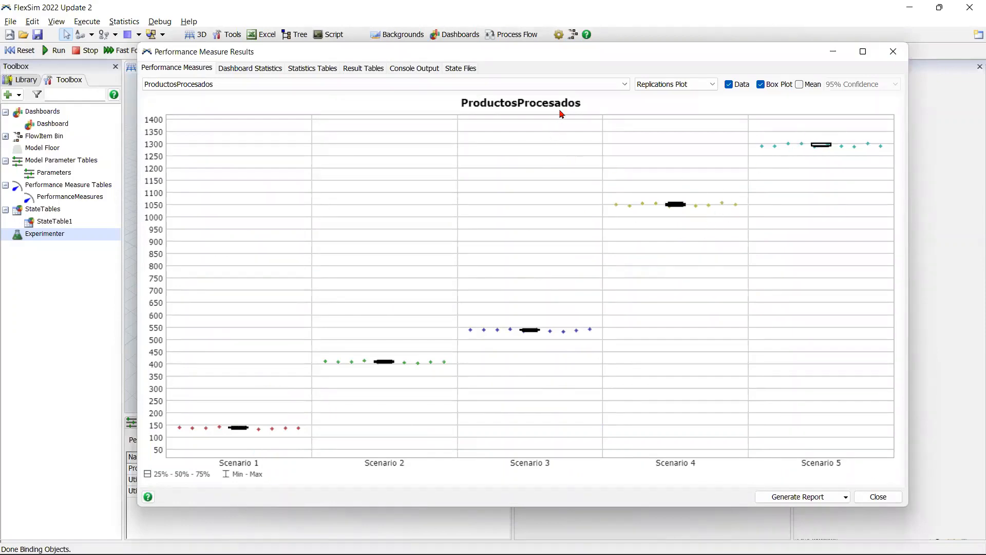
{"action": "left_click", "coordinate": [799, 84]}
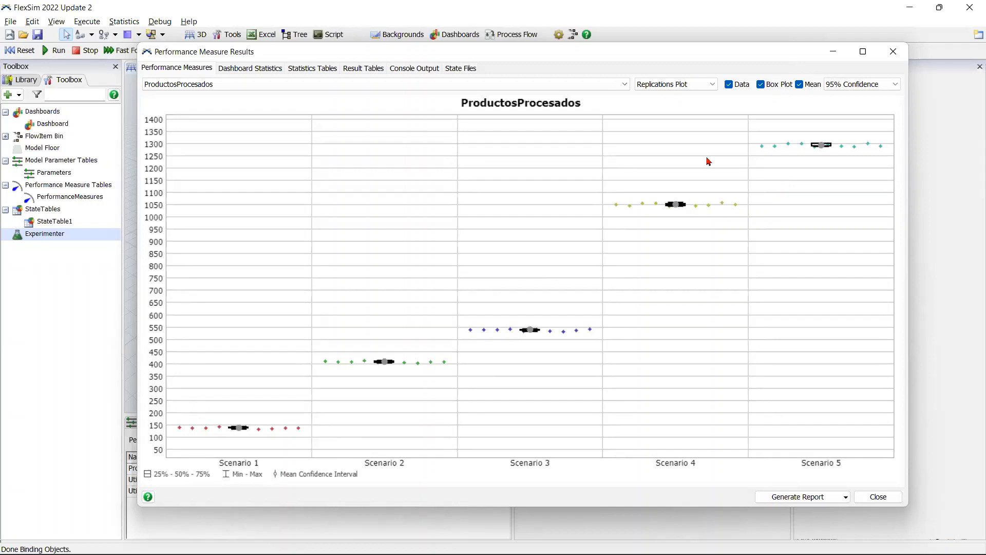
{"action": "left_click", "coordinate": [878, 497]}
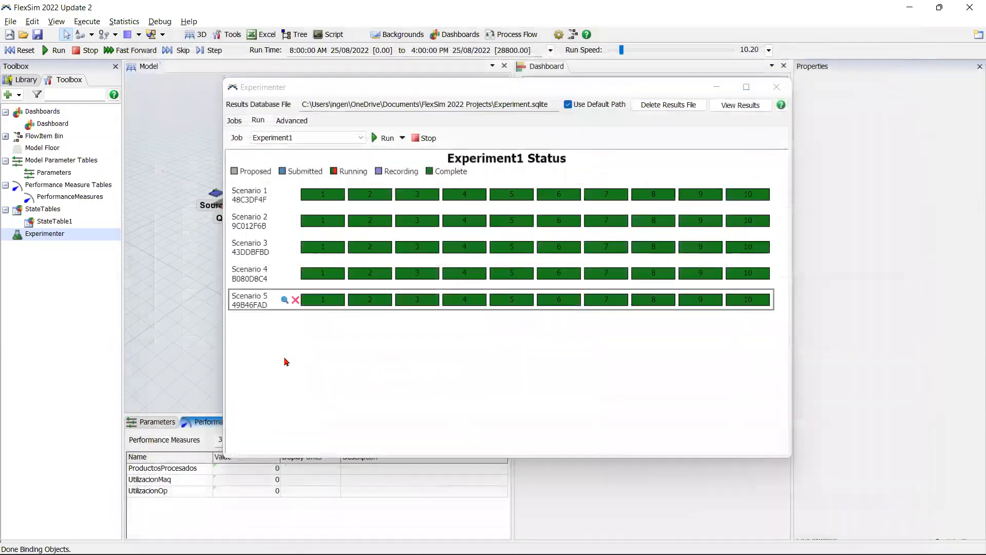
Step: Recheck the ProductosProcesados replications plot and return to Experiment1's scenario setup
{"action": "left_click", "coordinate": [737, 107]}
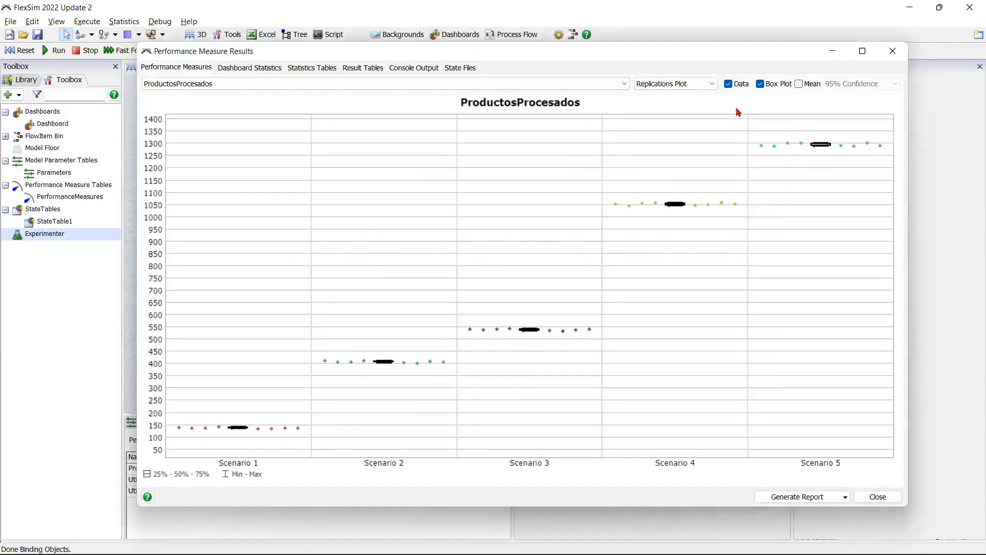
{"action": "left_click", "coordinate": [878, 499]}
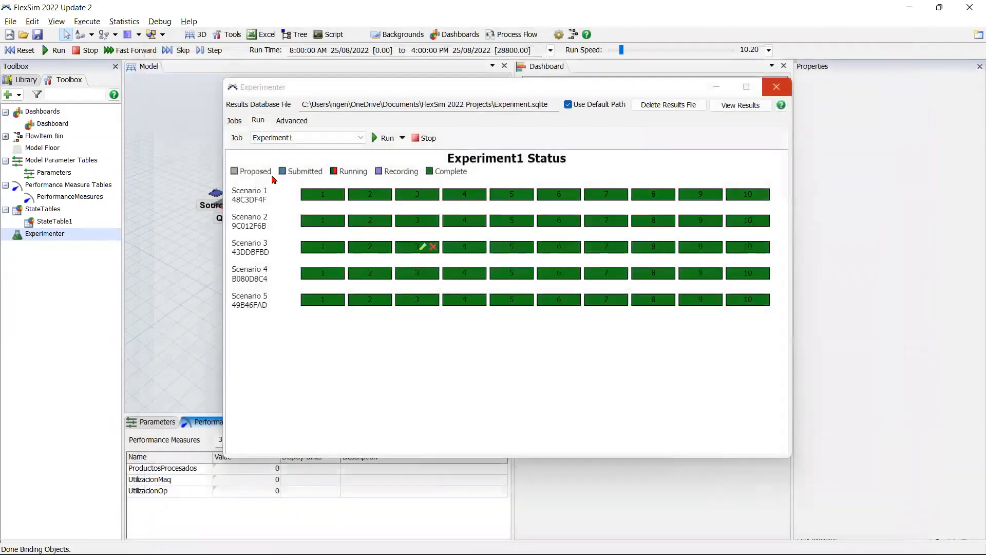
{"action": "left_click", "coordinate": [234, 120]}
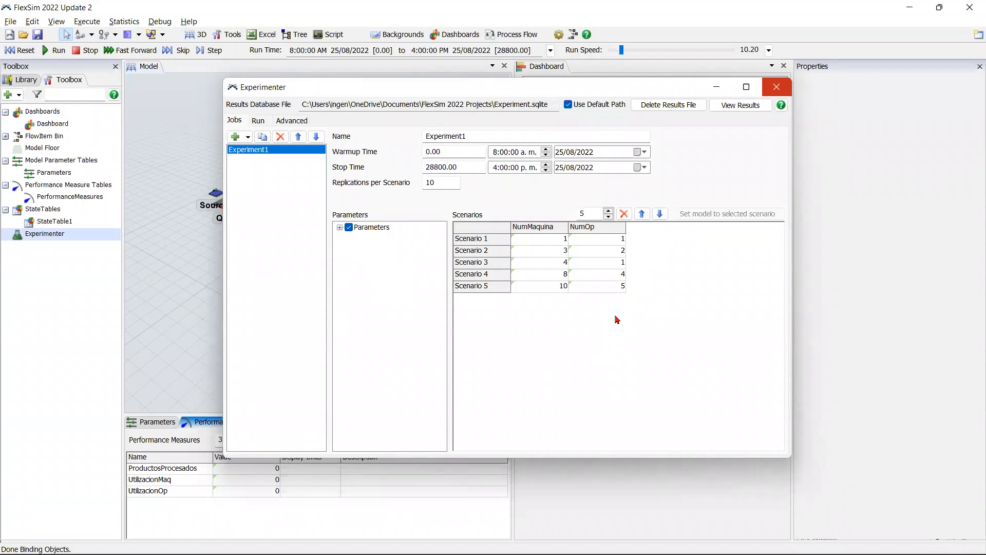
Step: Raise Experiment1's number of scenarios to 20 and set it back to 5
{"action": "double_click", "coordinate": [593, 214]}
{"action": "type", "text": "20"}
{"action": "key", "text": "Return"}
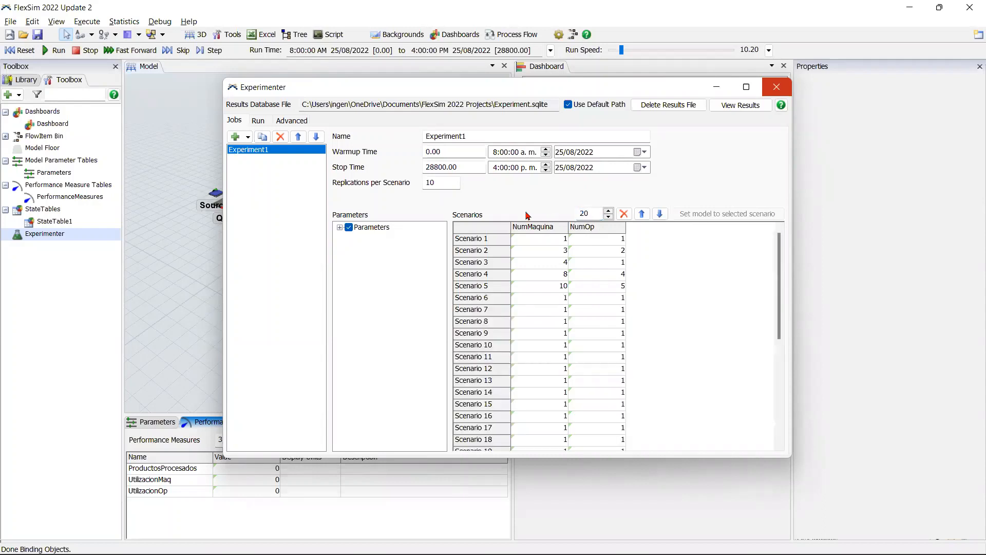
{"action": "double_click", "coordinate": [585, 212]}
{"action": "type", "text": "5"}
{"action": "key", "text": "Return"}
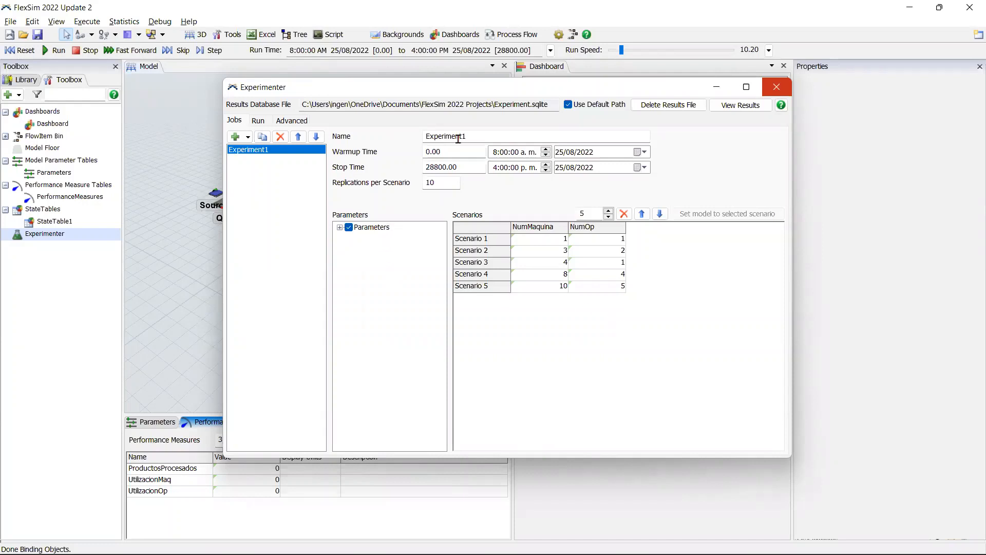
Step: Add an optimization job alongside Experiment1 and set its stop time to 28800
{"action": "left_click", "coordinate": [235, 138]}
{"action": "left_click", "coordinate": [262, 165]}
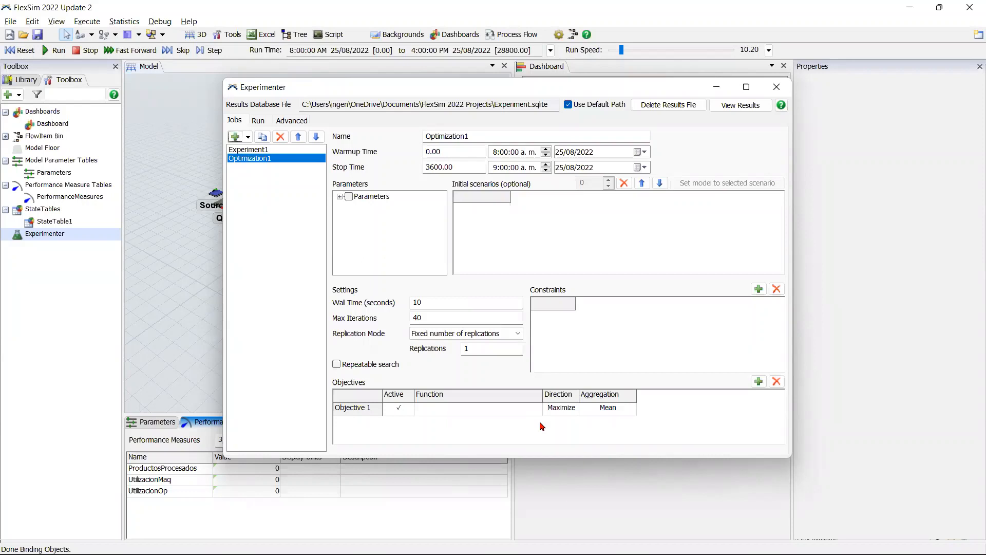
{"action": "double_click", "coordinate": [492, 410]}
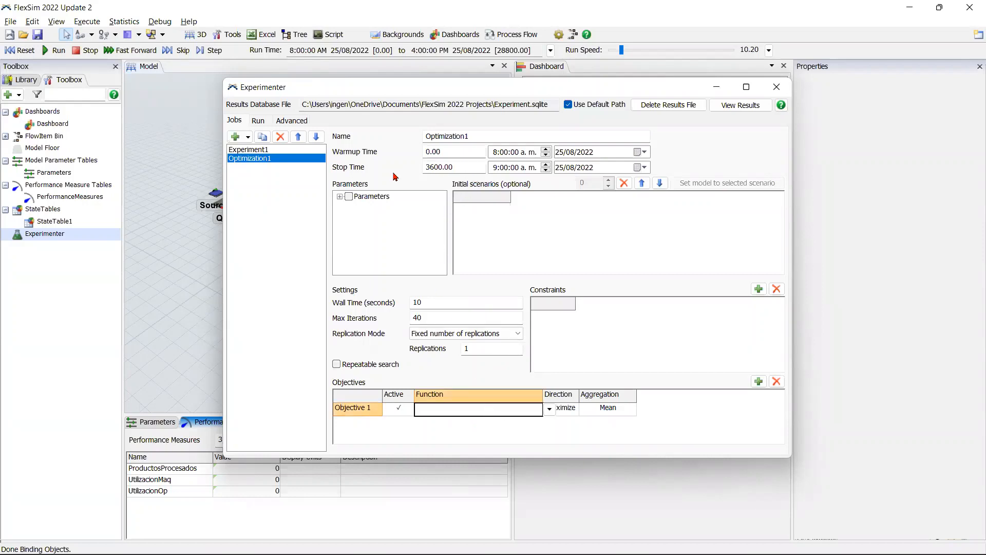
{"action": "left_click_drag", "start_coordinate": [454, 168], "coordinate": [407, 171]}
{"action": "type", "text": "28800"}
{"action": "left_click", "coordinate": [400, 172]}
Step: Include the Parameters table in Optimization1, with a wall time of 0 seconds and a maximum of 100 iterations
{"action": "left_click", "coordinate": [351, 199]}
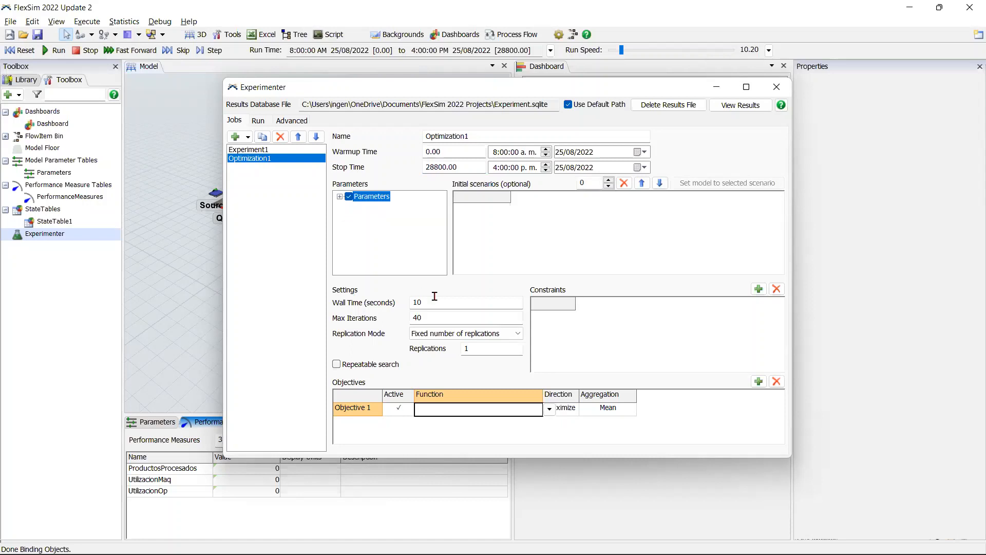
{"action": "left_click", "coordinate": [393, 304]}
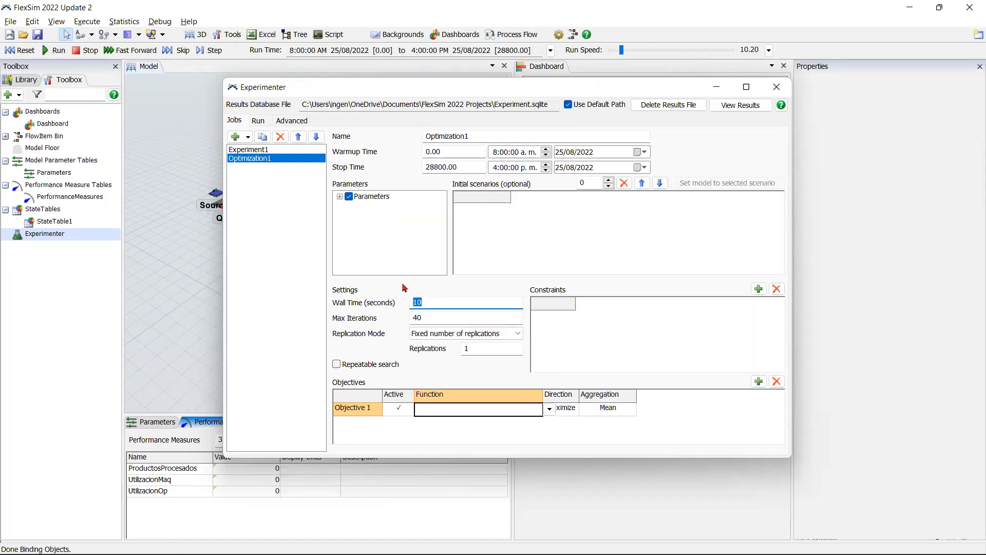
{"action": "type", "text": "0"}
{"action": "left_click", "coordinate": [386, 306]}
{"action": "double_click", "coordinate": [416, 318]}
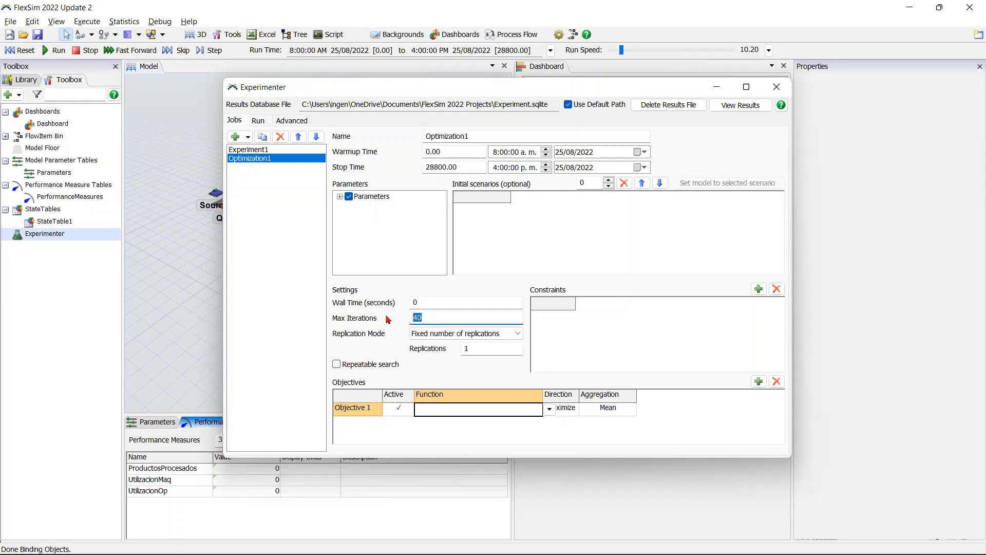
{"action": "type", "text": "100"}
{"action": "left_click", "coordinate": [378, 334]}
Step: Set Objective 1's function to the ProductosProcesados performance measure, and expand the Parameters table to check its included parameters
{"action": "left_click", "coordinate": [549, 408]}
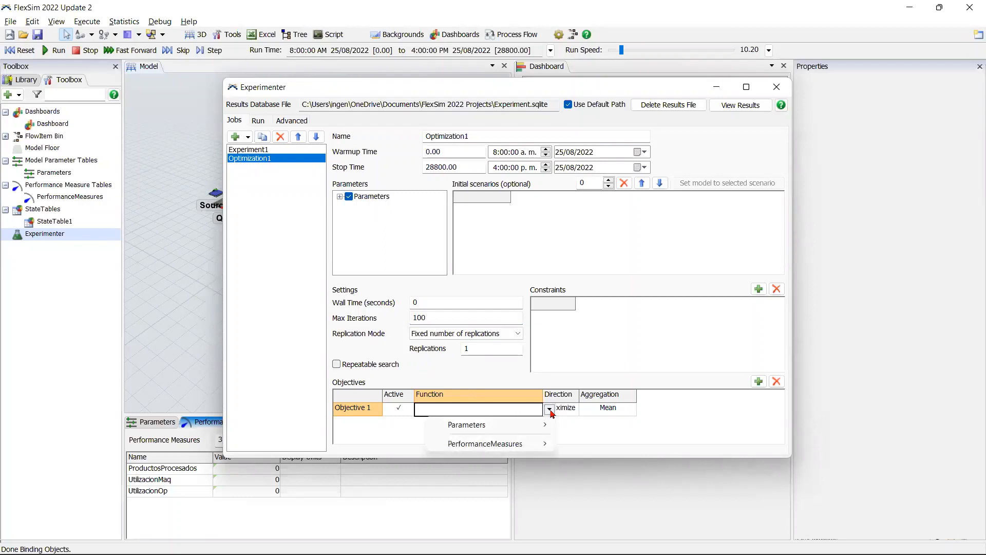
{"action": "mouse_move", "coordinate": [529, 445]}
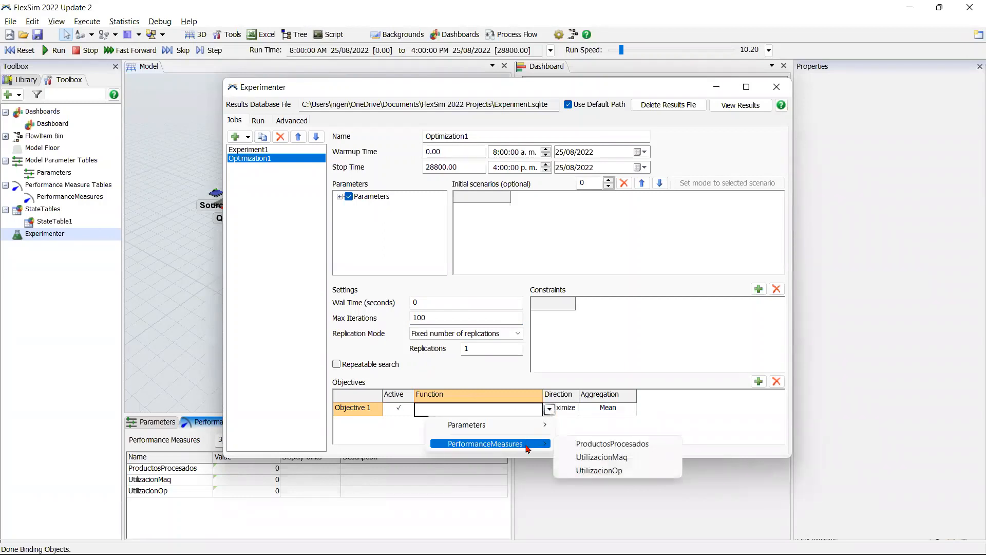
{"action": "left_click", "coordinate": [607, 446]}
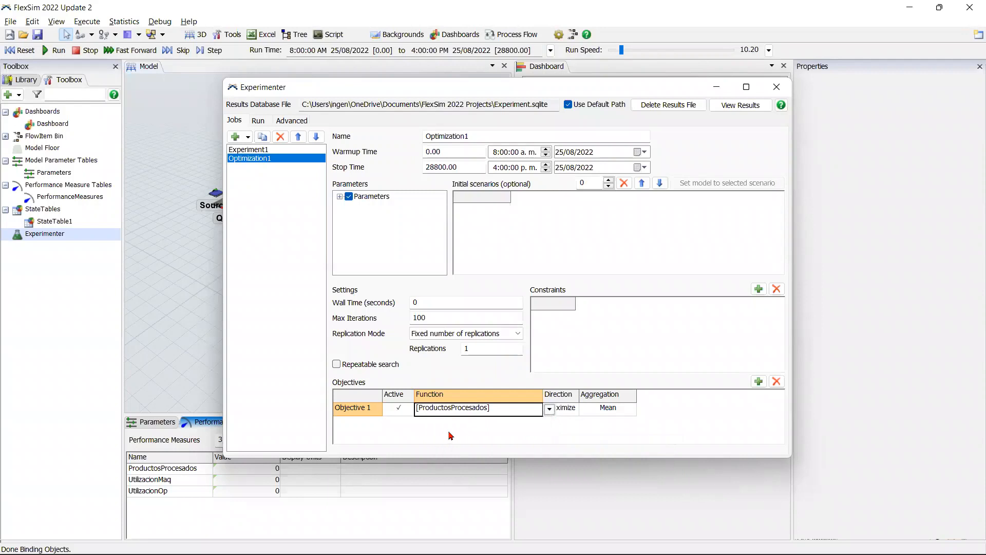
{"action": "left_click", "coordinate": [454, 435]}
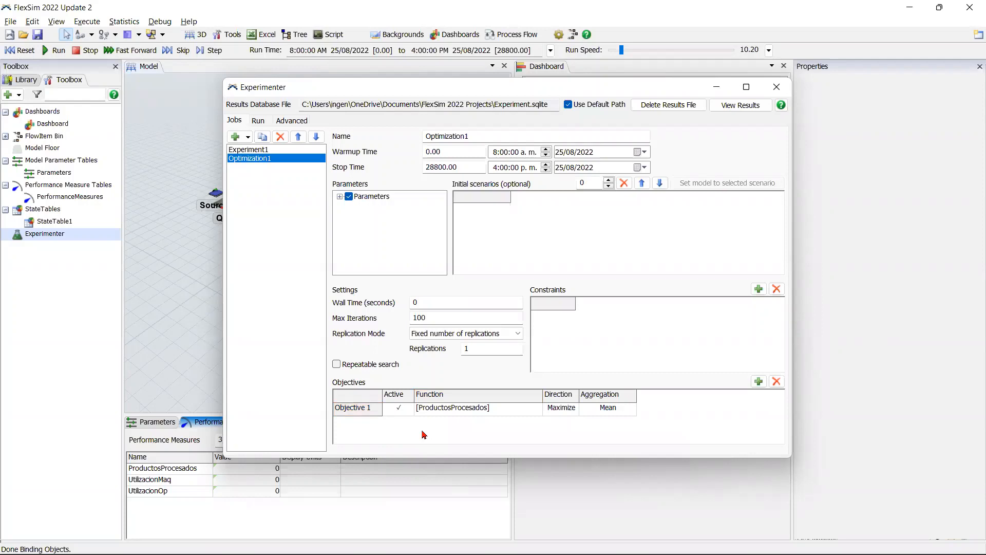
{"action": "left_click", "coordinate": [340, 196]}
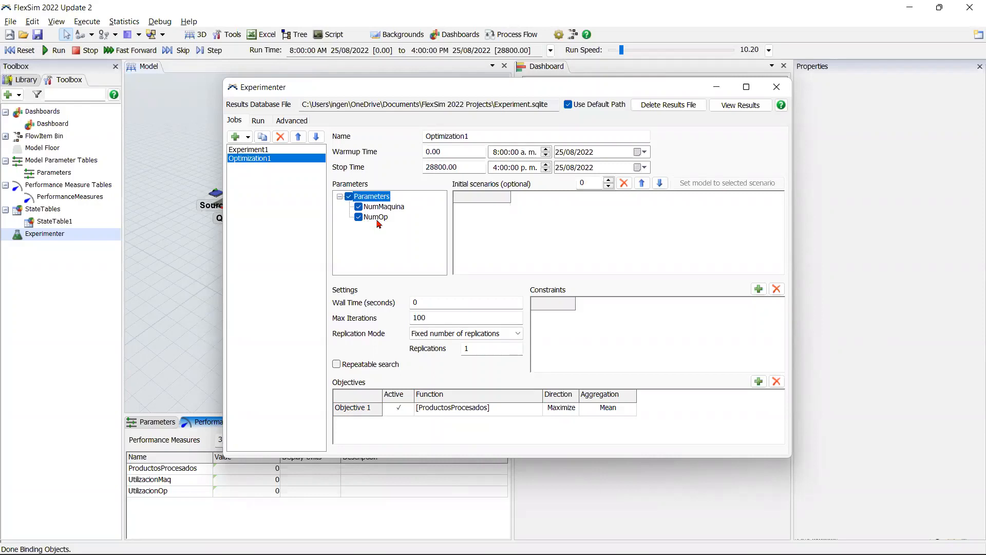
{"action": "left_click", "coordinate": [457, 279]}
Step: Add two empty constraints to Optimization1 and delete both
{"action": "left_click", "coordinate": [759, 289]}
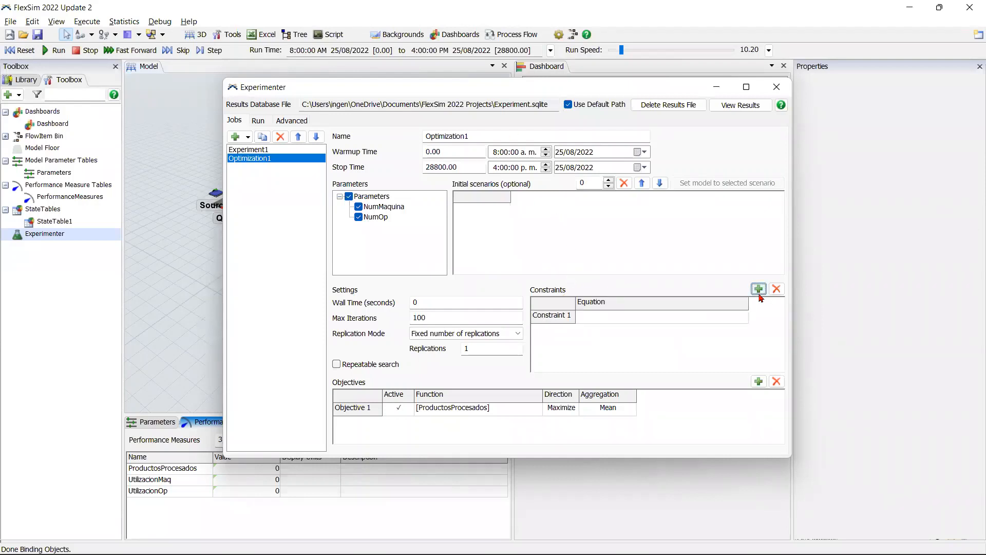
{"action": "left_click", "coordinate": [759, 290]}
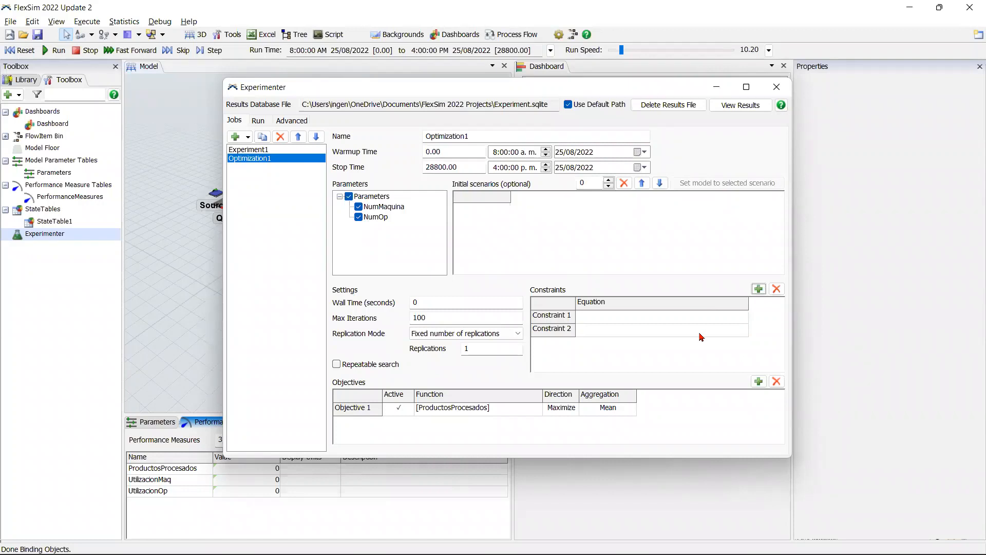
{"action": "left_click", "coordinate": [776, 289]}
{"action": "left_click", "coordinate": [777, 289]}
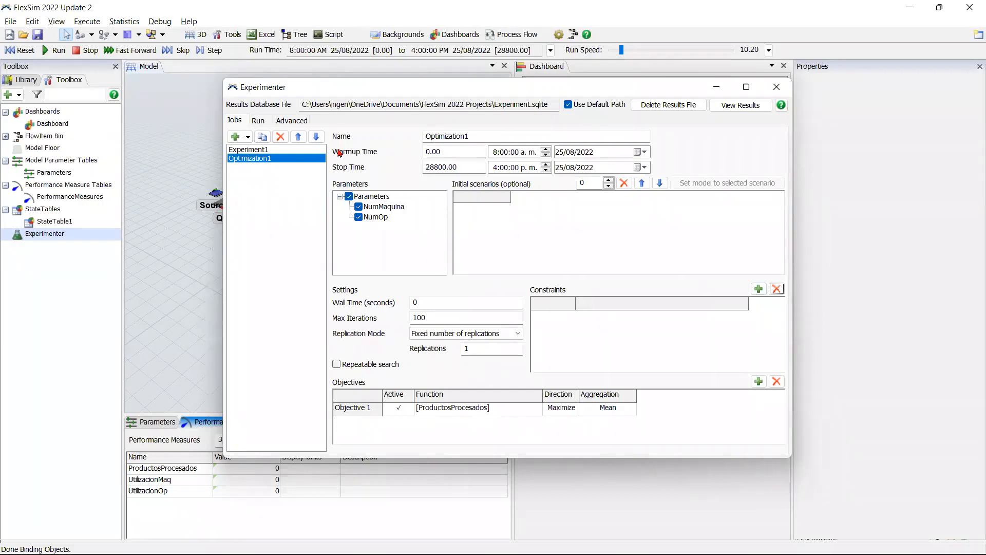
Step: Run the Optimization1 job in an enlarged Experimenter window
{"action": "left_click", "coordinate": [262, 126]}
{"action": "left_click", "coordinate": [335, 138]}
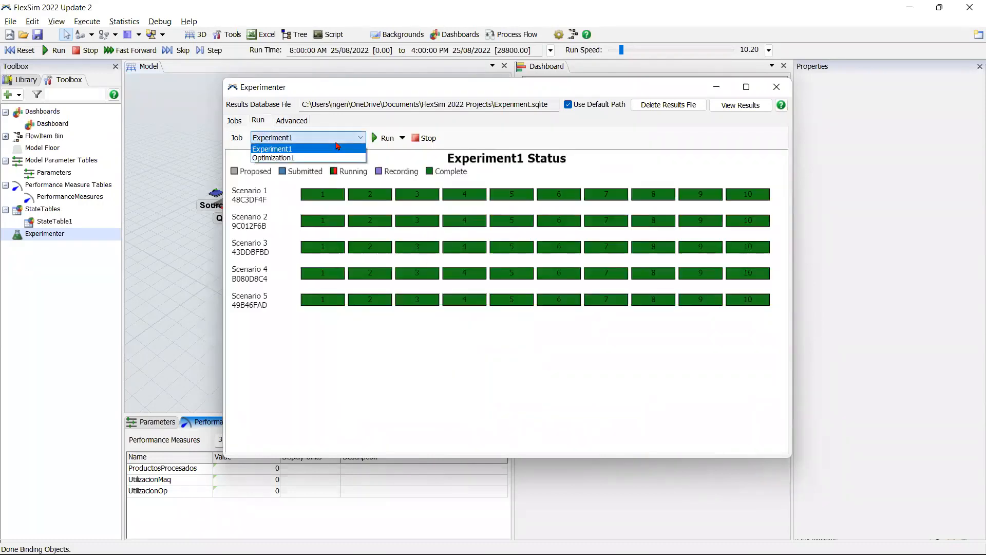
{"action": "left_click", "coordinate": [309, 158]}
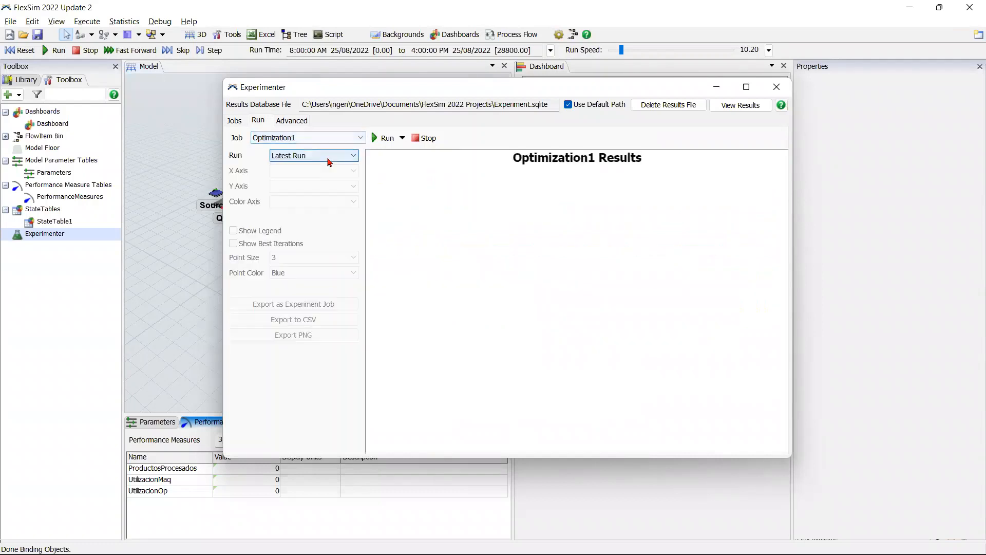
{"action": "left_click", "coordinate": [747, 87]}
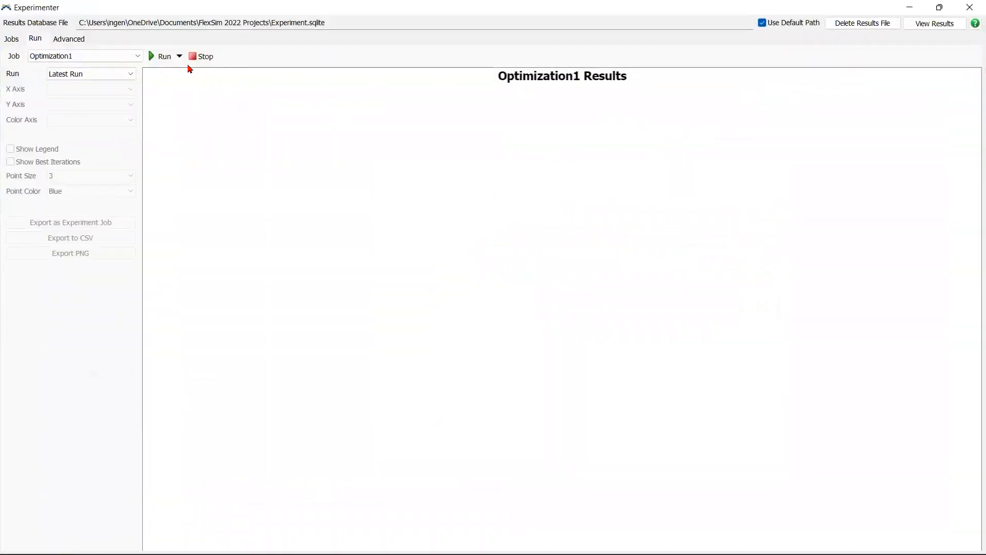
{"action": "left_click", "coordinate": [165, 57]}
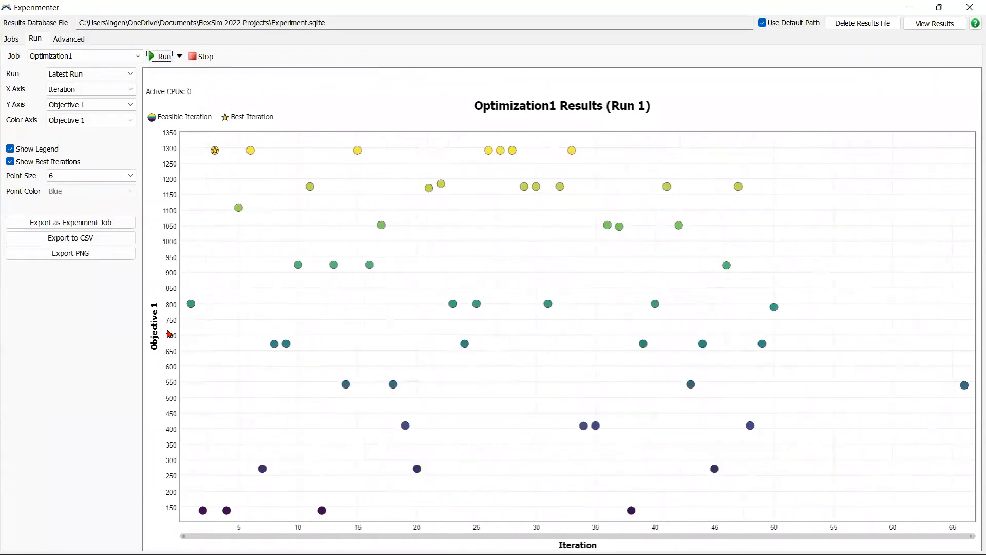
Step: Select the best iteration in the Optimization1 results plot and view its NumMaquina and NumOp values
{"action": "mouse_move", "coordinate": [192, 305]}
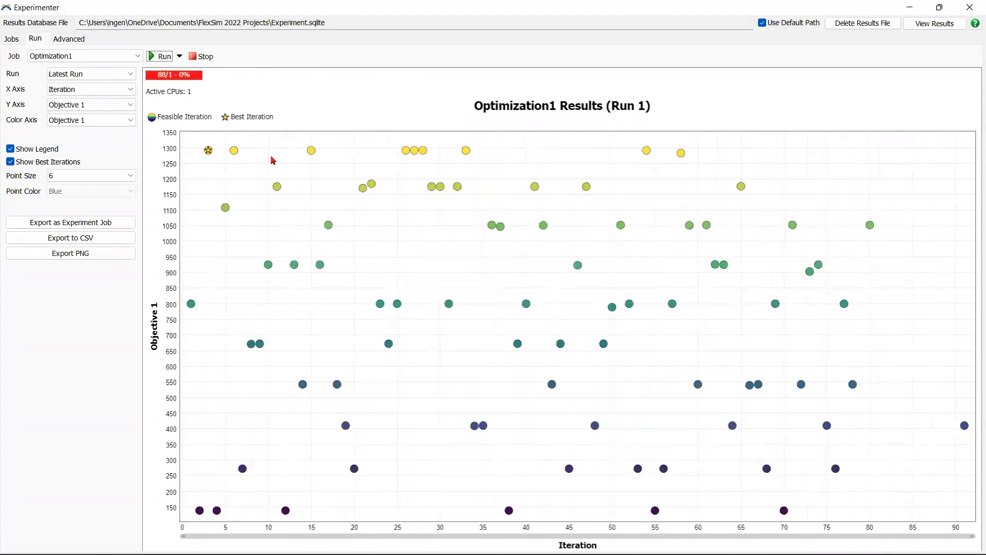
{"action": "mouse_move", "coordinate": [207, 153]}
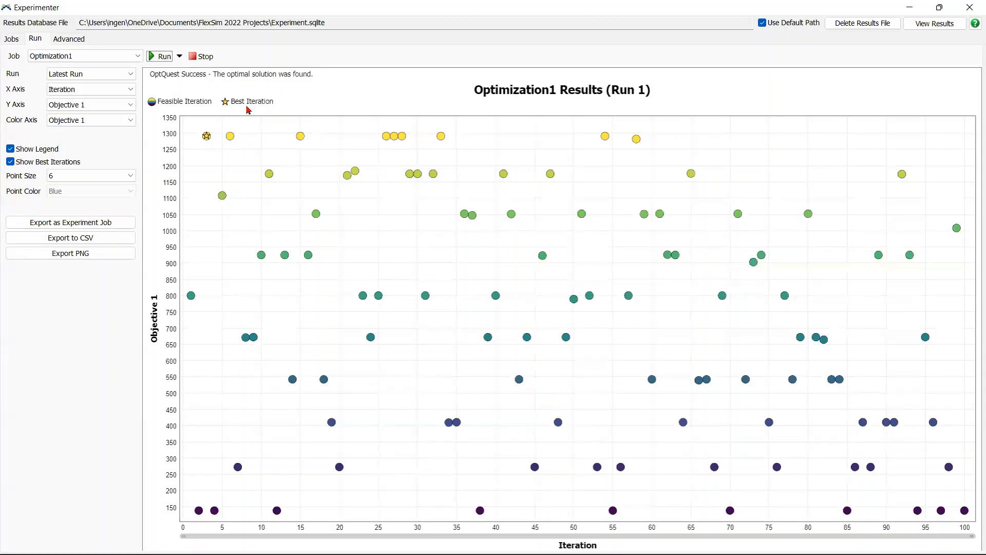
{"action": "left_click", "coordinate": [206, 135]}
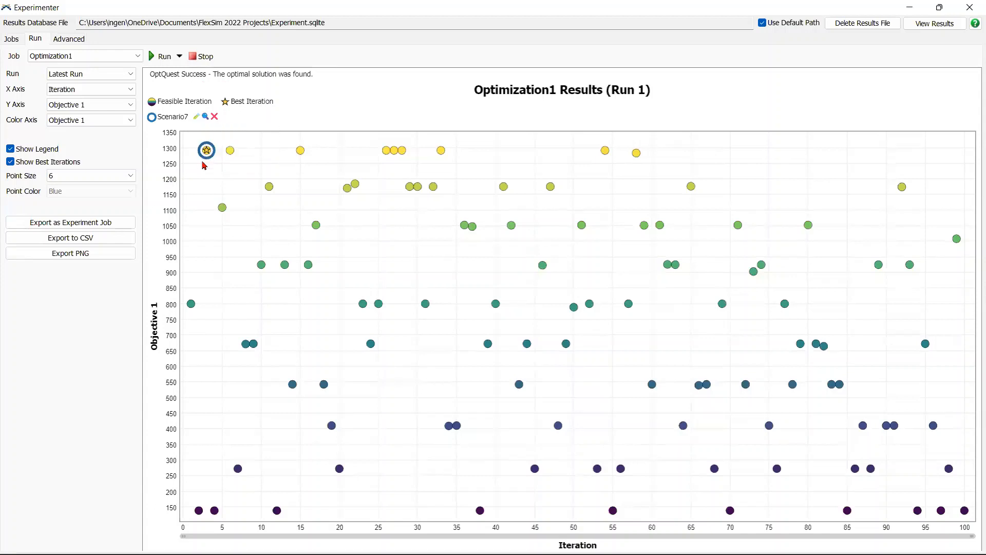
{"action": "left_click", "coordinate": [205, 117]}
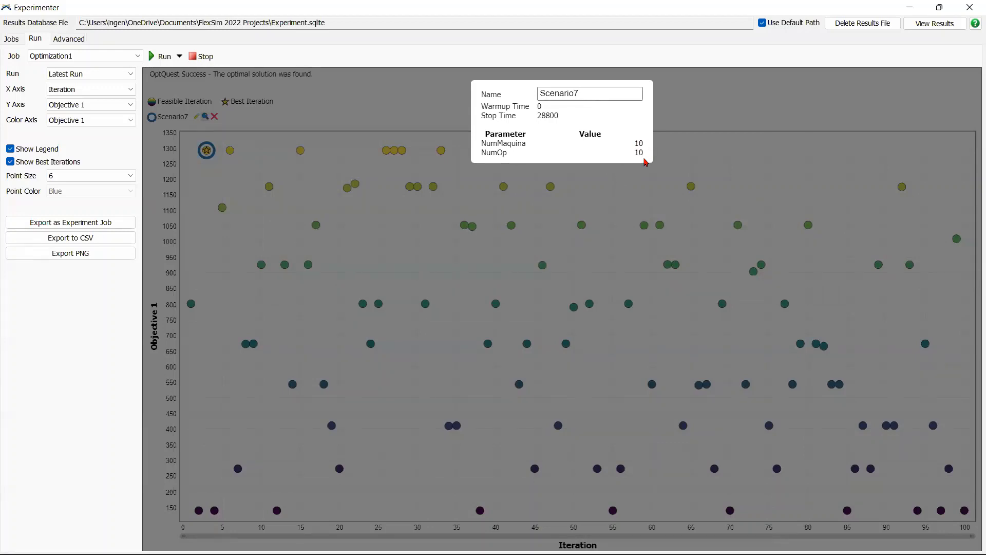
{"action": "left_click", "coordinate": [688, 121]}
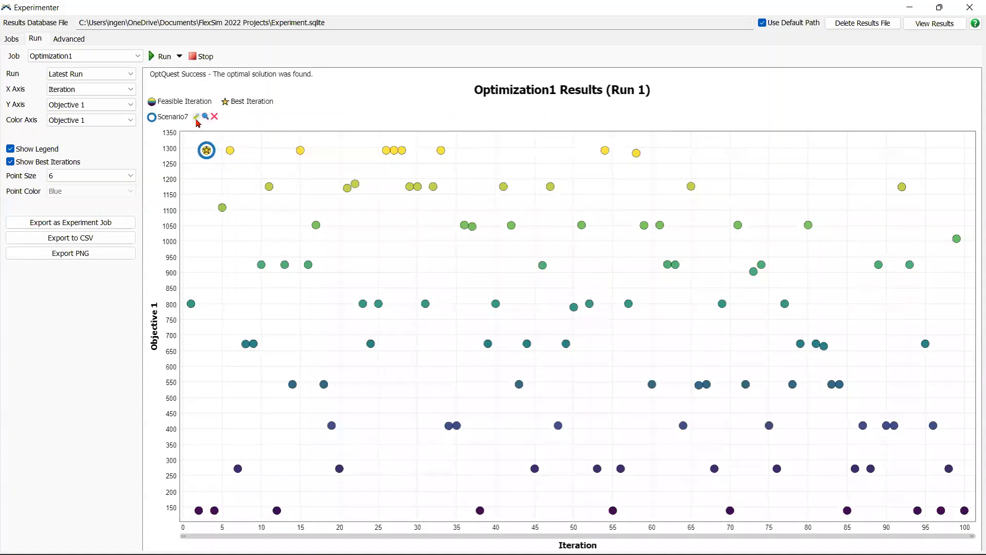
Step: Apply replication 1 of Scenario7 to the model and inspect its processors and operators in the 3D view
{"action": "left_click", "coordinate": [197, 118]}
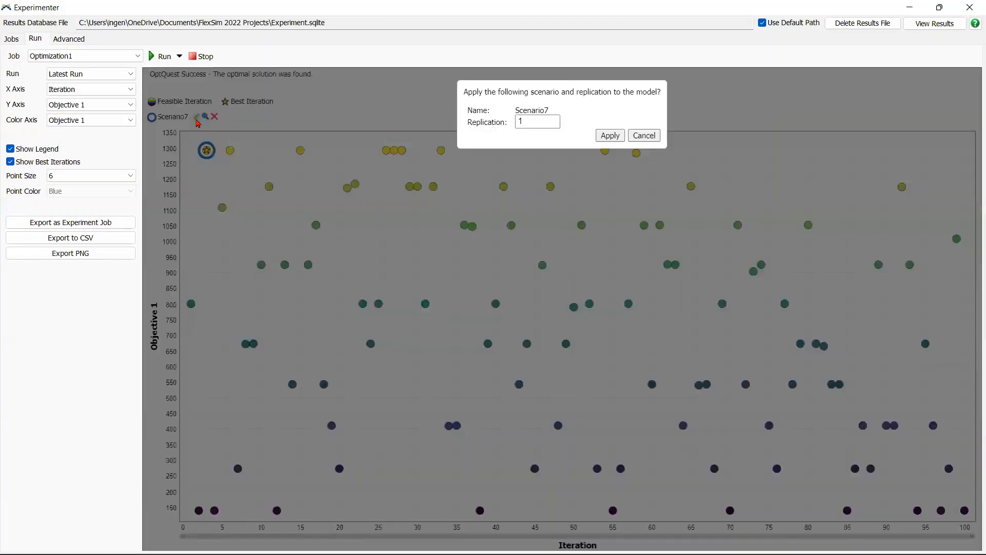
{"action": "left_click", "coordinate": [610, 136]}
{"action": "left_click", "coordinate": [939, 7]}
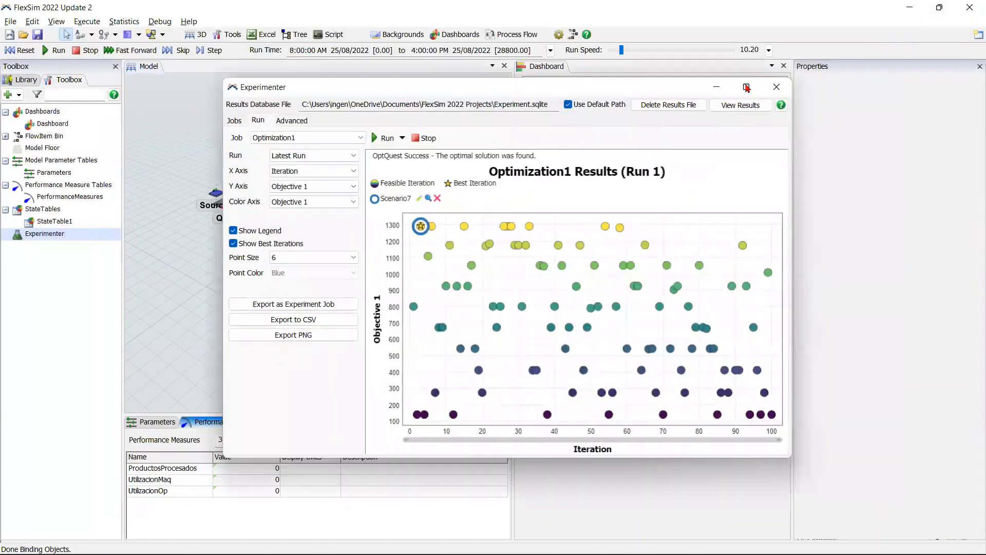
{"action": "left_click", "coordinate": [716, 86]}
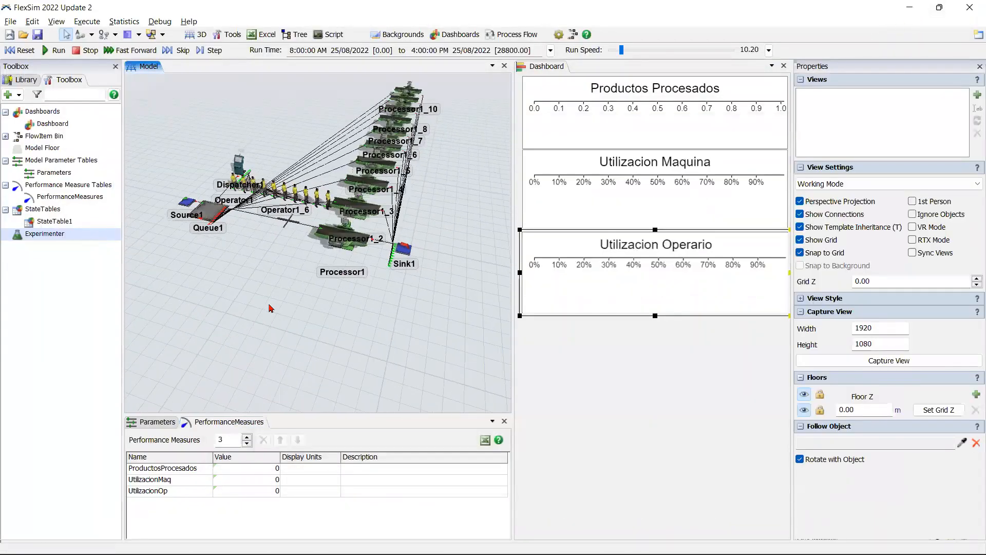
{"action": "right_click_drag", "start_coordinate": [270, 308], "coordinate": [286, 277]}
{"action": "scroll", "coordinate": [286, 277], "scroll_direction": "down", "scroll_amount": 5}
{"action": "left_click_drag", "start_coordinate": [286, 277], "coordinate": [284, 316]}
{"action": "scroll", "coordinate": [284, 316], "scroll_direction": "up", "scroll_amount": 4}
{"action": "right_click_drag", "start_coordinate": [284, 316], "coordinate": [275, 311]}
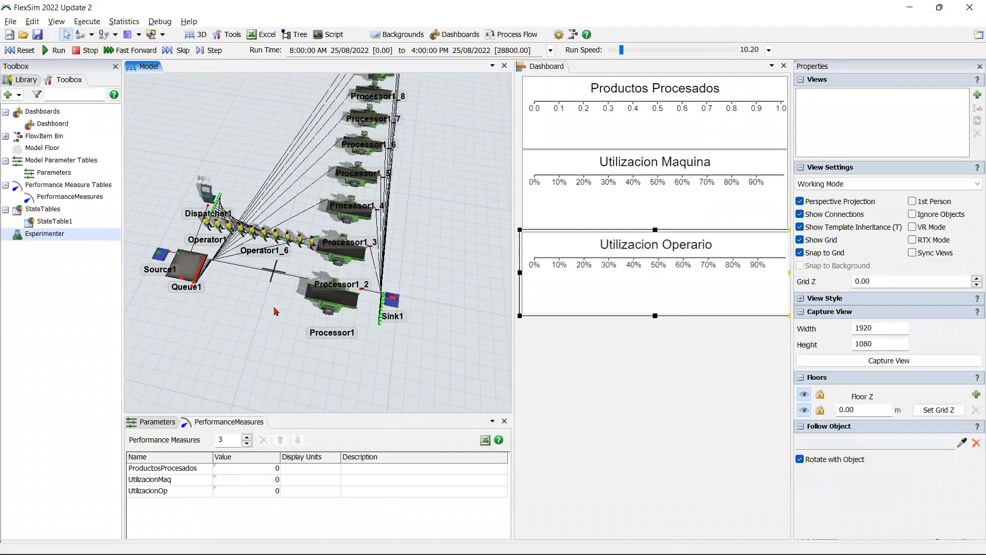
{"action": "scroll", "coordinate": [275, 311], "scroll_direction": "down", "scroll_amount": 3}
Step: Move the Utilizacion Operario chart lower on the dashboard and extend the Utilizacion Maquina chart downward
{"action": "left_click_drag", "start_coordinate": [675, 316], "coordinate": [676, 328]}
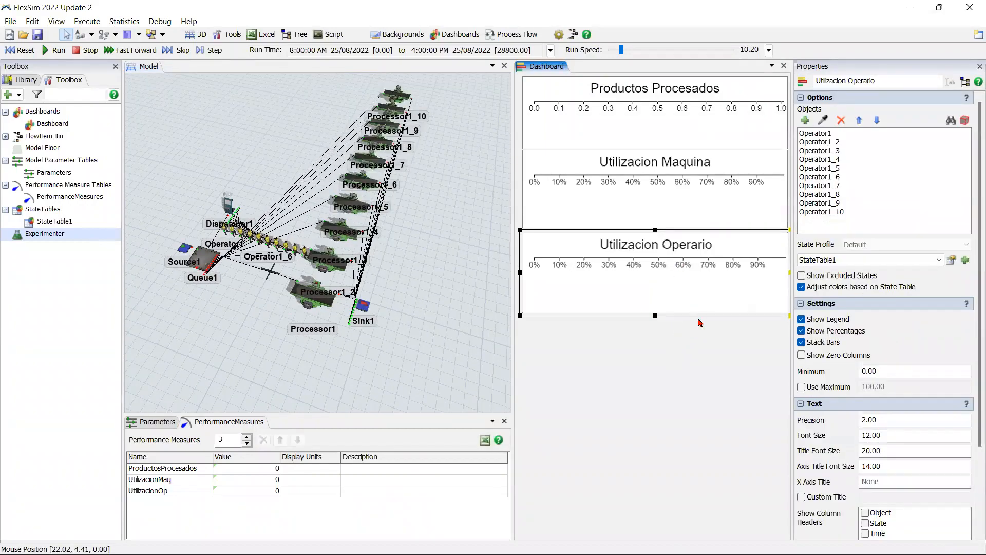
{"action": "left_click_drag", "start_coordinate": [700, 330], "coordinate": [680, 499]}
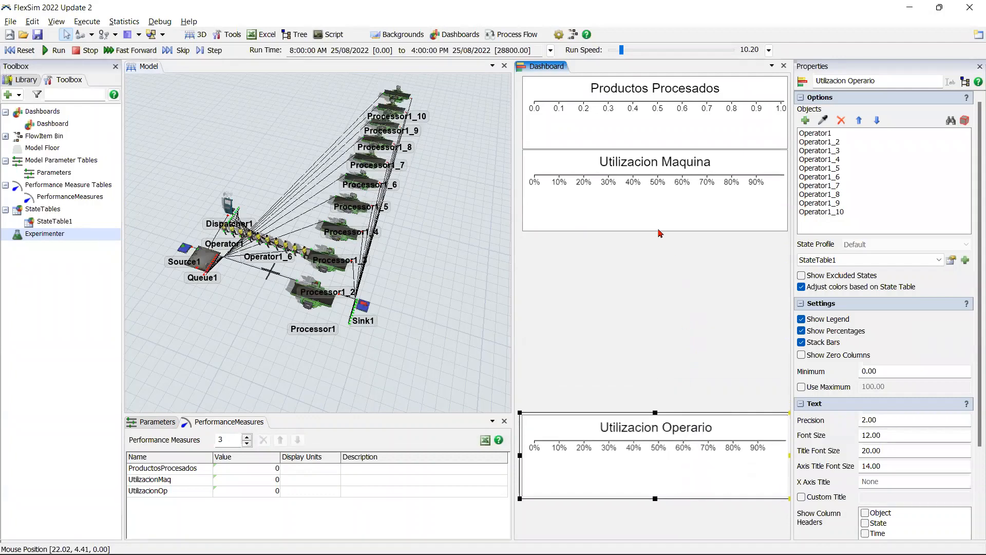
{"action": "left_click", "coordinate": [659, 233]}
{"action": "left_click_drag", "start_coordinate": [654, 232], "coordinate": [654, 317]}
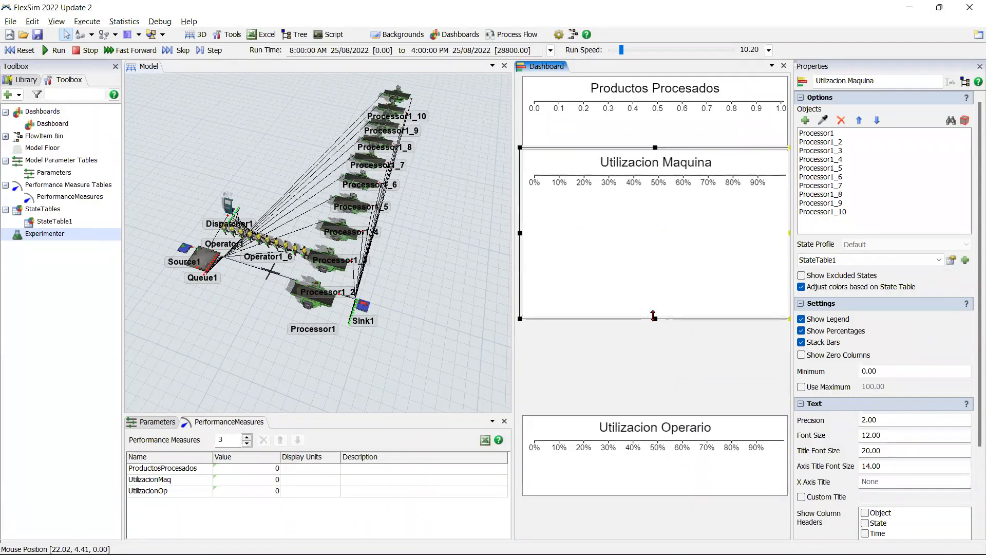
Step: Reset and fast-forward the simulation, and heighten the Utilizacion Maquina chart to fit all ten processors
{"action": "left_click", "coordinate": [15, 50]}
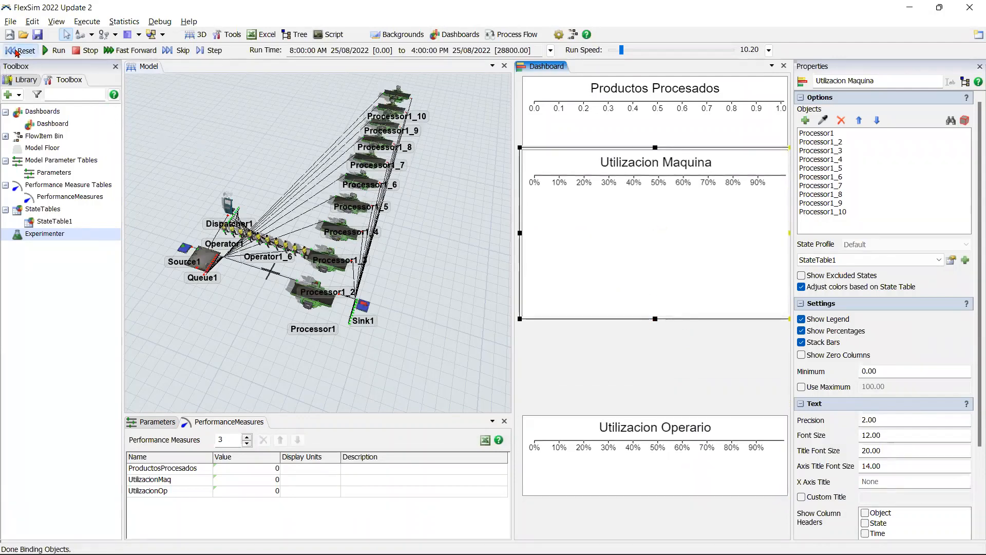
{"action": "left_click", "coordinate": [109, 50]}
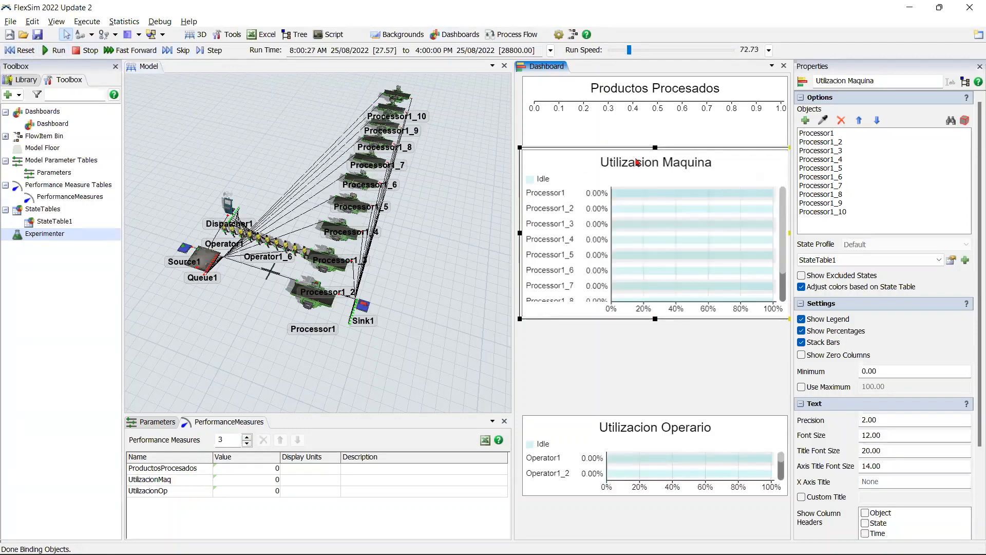
{"action": "left_click_drag", "start_coordinate": [654, 319], "coordinate": [655, 362]}
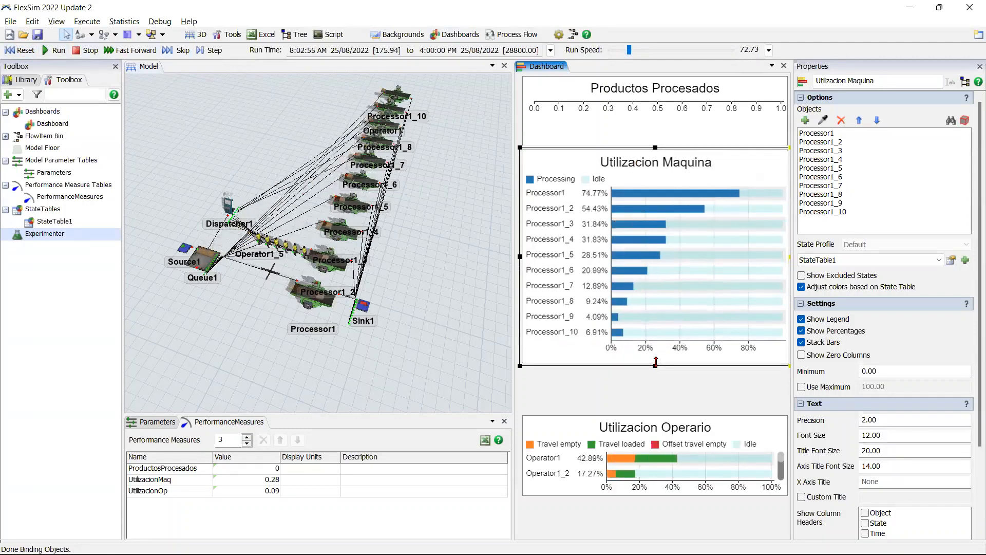
Step: Raise the simulation run speed to about 15903 and let the run reach 4:00:00 PM
{"action": "left_click", "coordinate": [660, 428]}
{"action": "left_click_drag", "start_coordinate": [628, 51], "coordinate": [641, 51]}
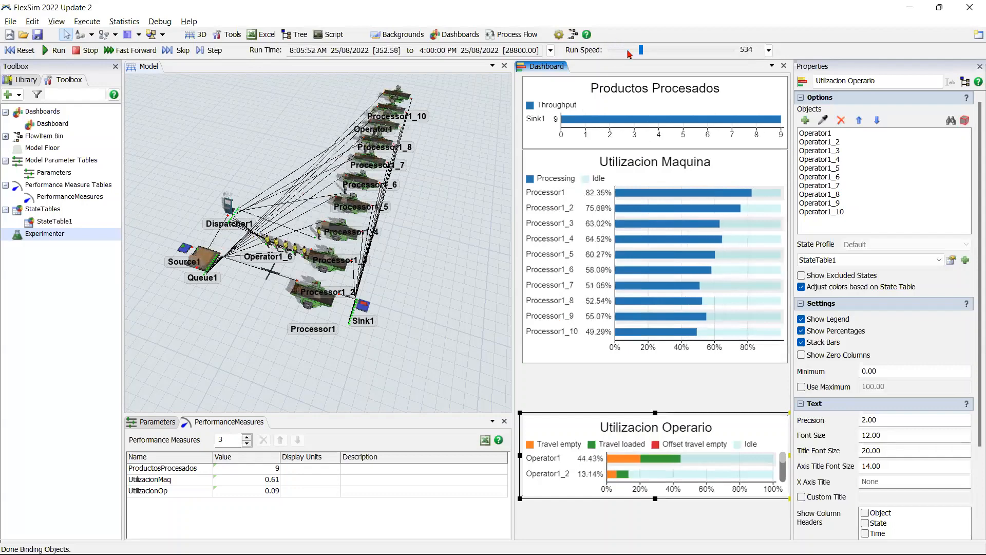
{"action": "scroll", "coordinate": [629, 54], "scroll_direction": "down", "scroll_amount": 10}
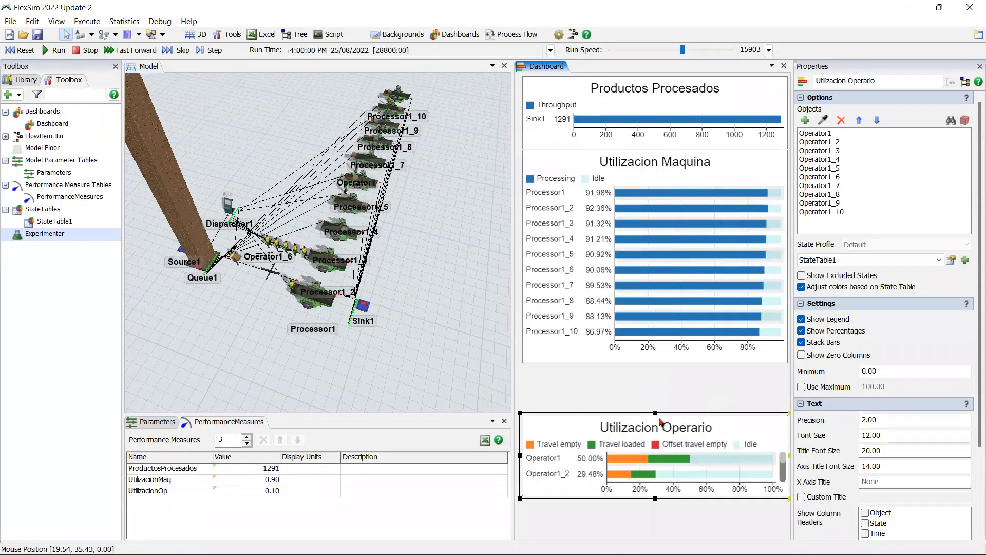
Step: Extend the Utilizacion Operario chart upward and downward, and examine the utilization of all ten operators
{"action": "left_click_drag", "start_coordinate": [655, 412], "coordinate": [656, 361]}
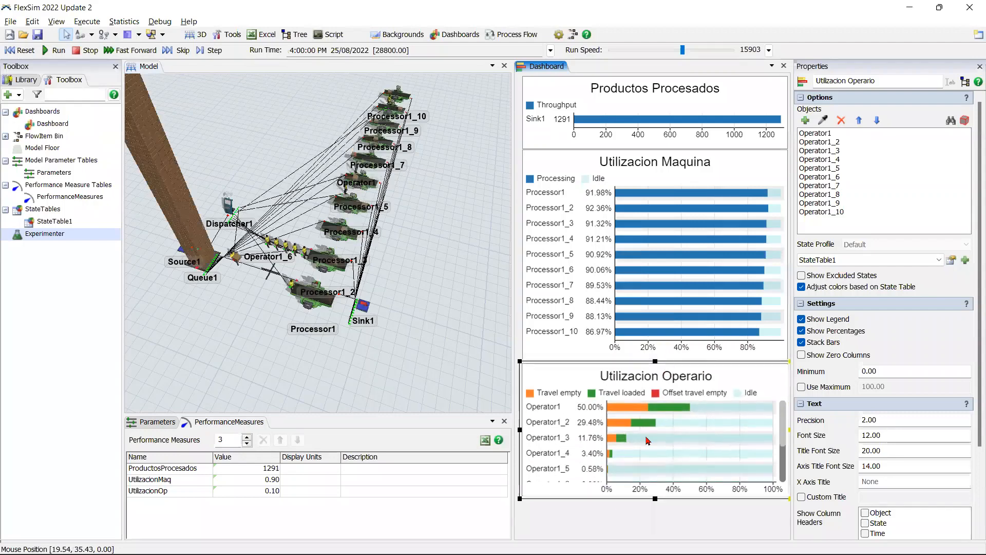
{"action": "left_click_drag", "start_coordinate": [655, 498], "coordinate": [647, 534]}
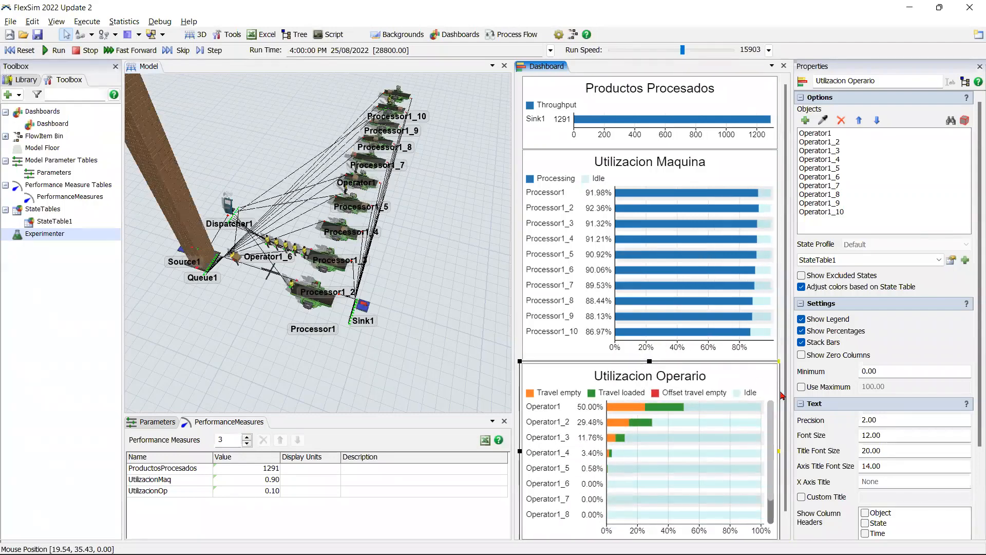
{"action": "scroll", "coordinate": [782, 395], "scroll_direction": "down", "scroll_amount": 1}
{"action": "scroll", "coordinate": [770, 476], "scroll_direction": "down", "scroll_amount": 2}
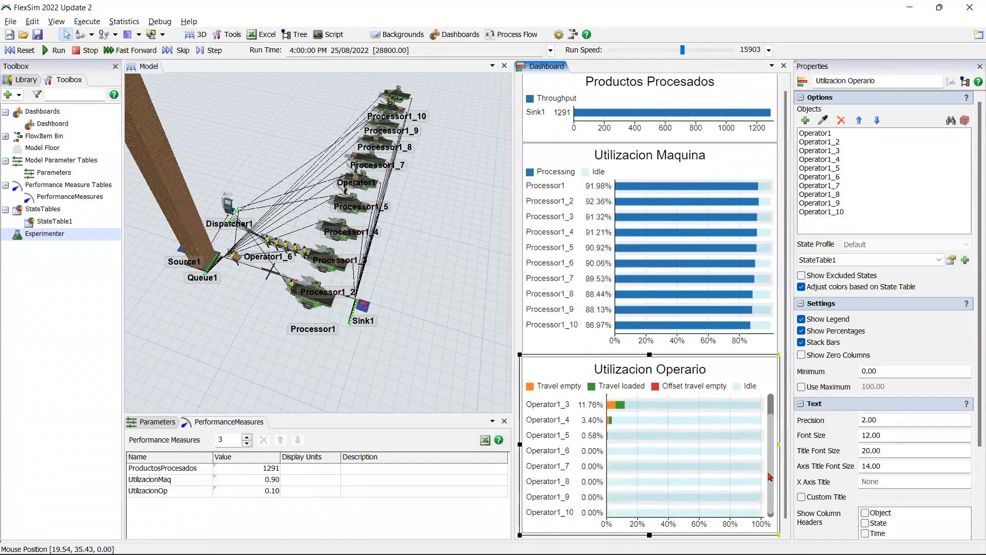
{"action": "scroll", "coordinate": [770, 475], "scroll_direction": "up", "scroll_amount": 2}
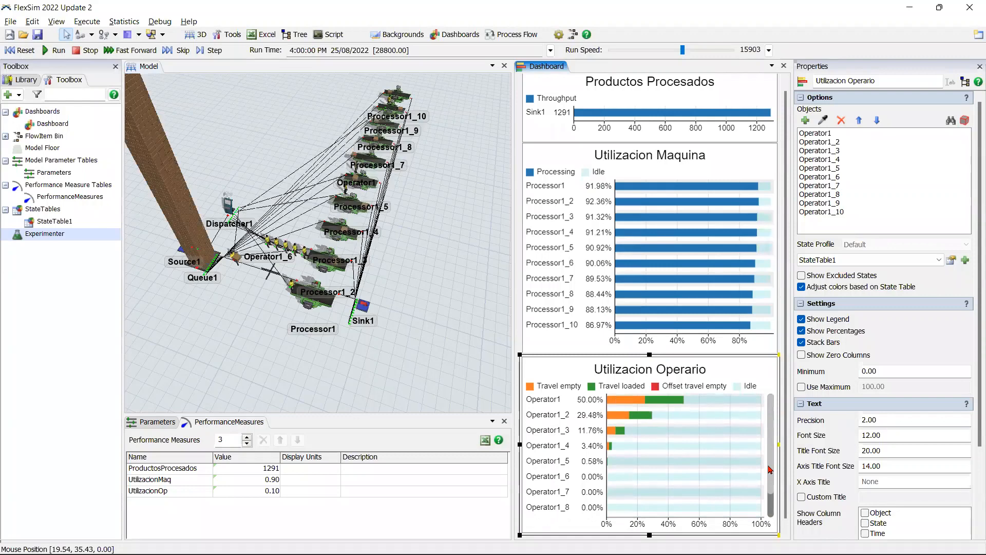
{"action": "scroll", "coordinate": [770, 475], "scroll_direction": "down", "scroll_amount": 2}
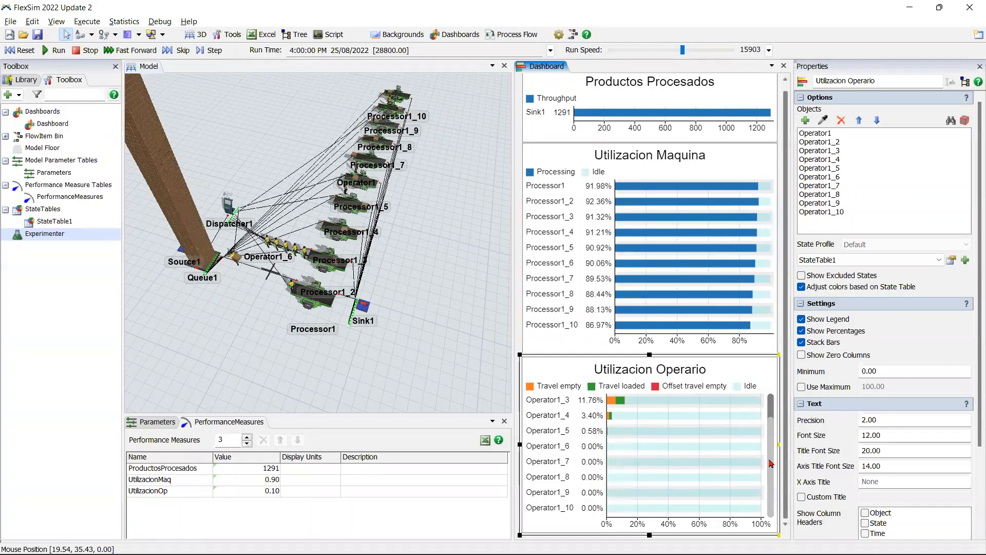
{"action": "scroll", "coordinate": [676, 410], "scroll_direction": "up", "scroll_amount": 2}
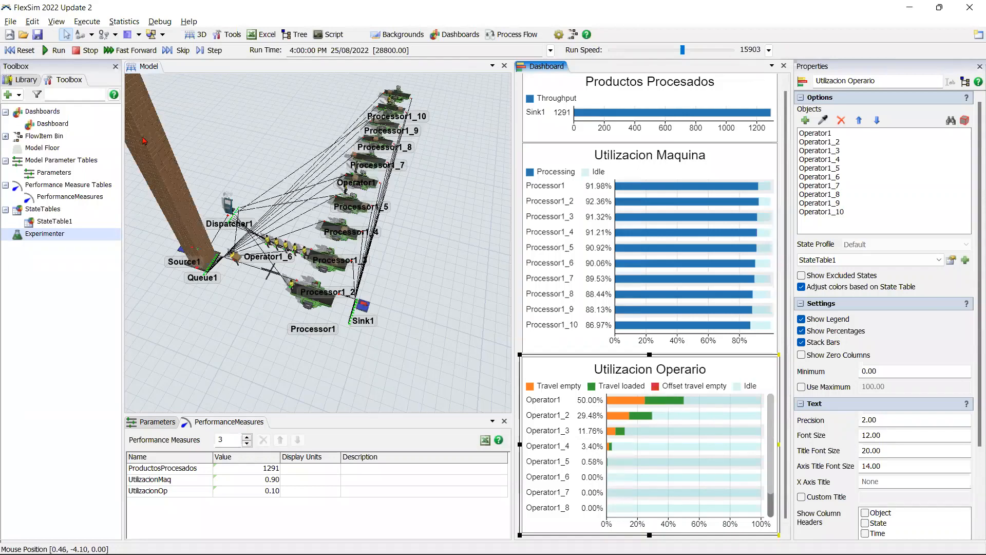
Step: Reset the model and add two blank constraints to the Optimization1 job in the Experimenter
{"action": "left_click", "coordinate": [23, 50]}
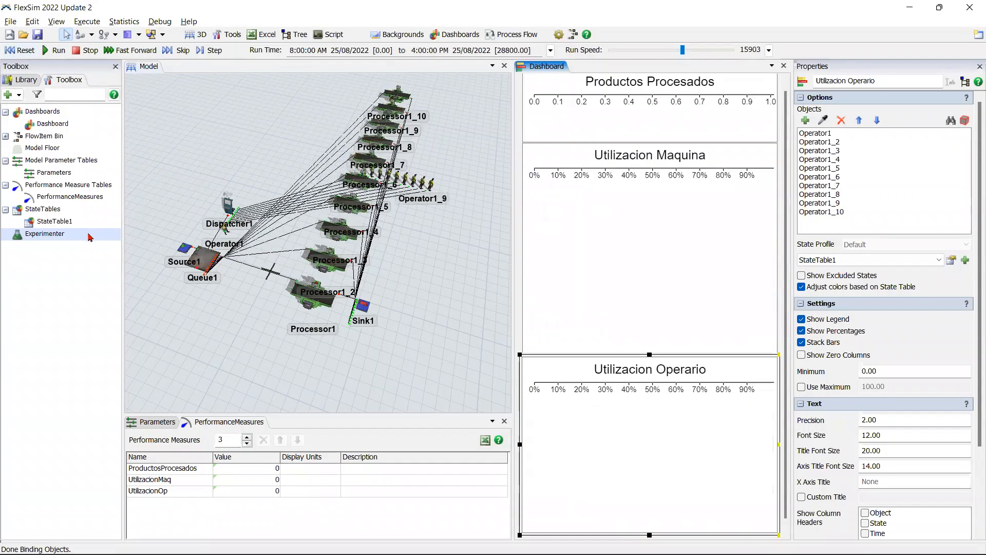
{"action": "double_click", "coordinate": [90, 235]}
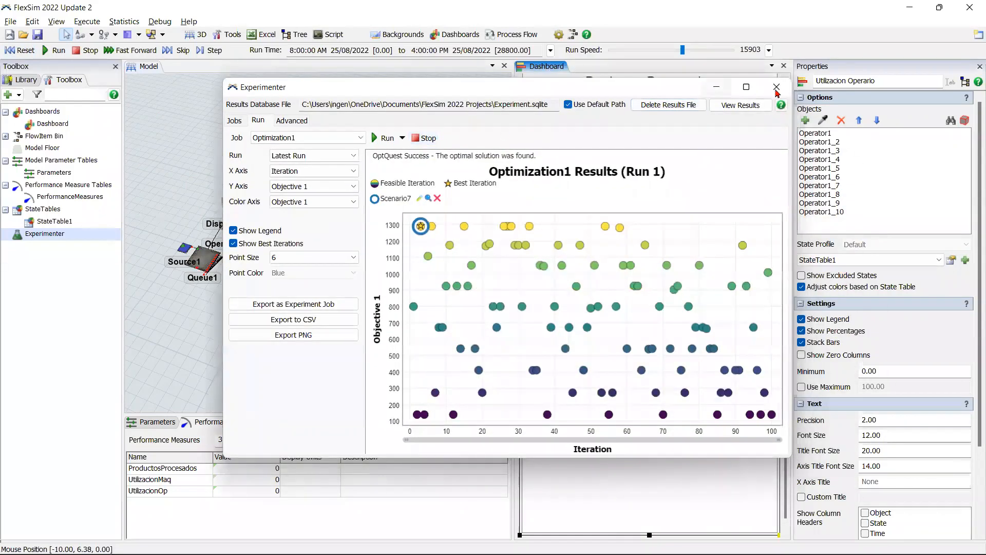
{"action": "left_click", "coordinate": [746, 86]}
{"action": "left_click", "coordinate": [19, 41]}
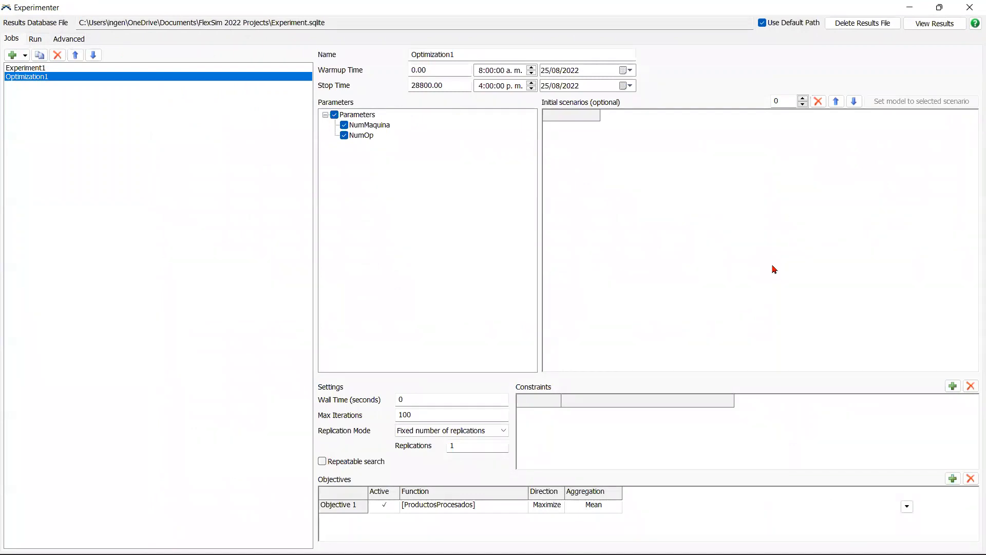
{"action": "left_click", "coordinate": [946, 389]}
{"action": "left_click", "coordinate": [947, 389]}
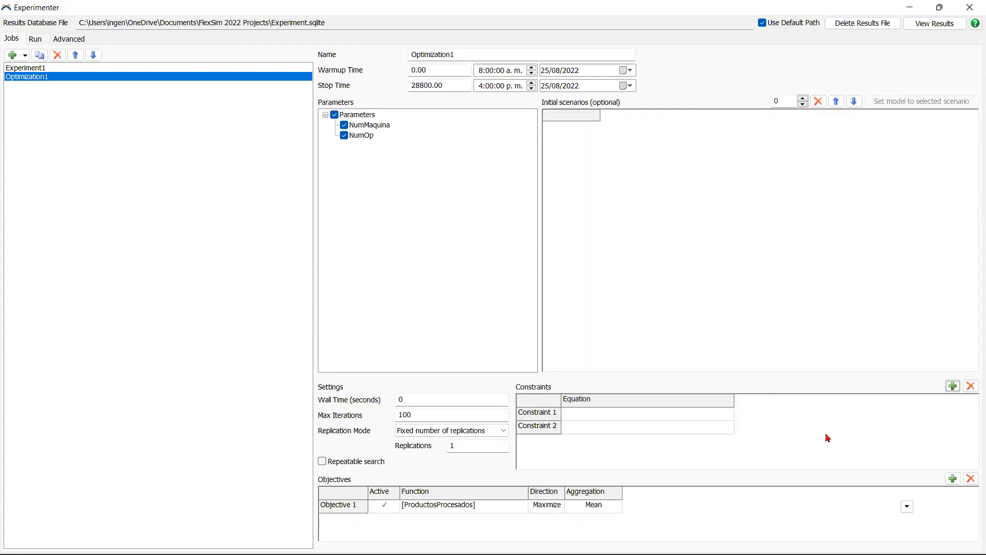
Step: Define Constraint 1 with the UtilizacionMaq performance measure as [UtilizacionMaq] >= 0,8
{"action": "double_click", "coordinate": [701, 418]}
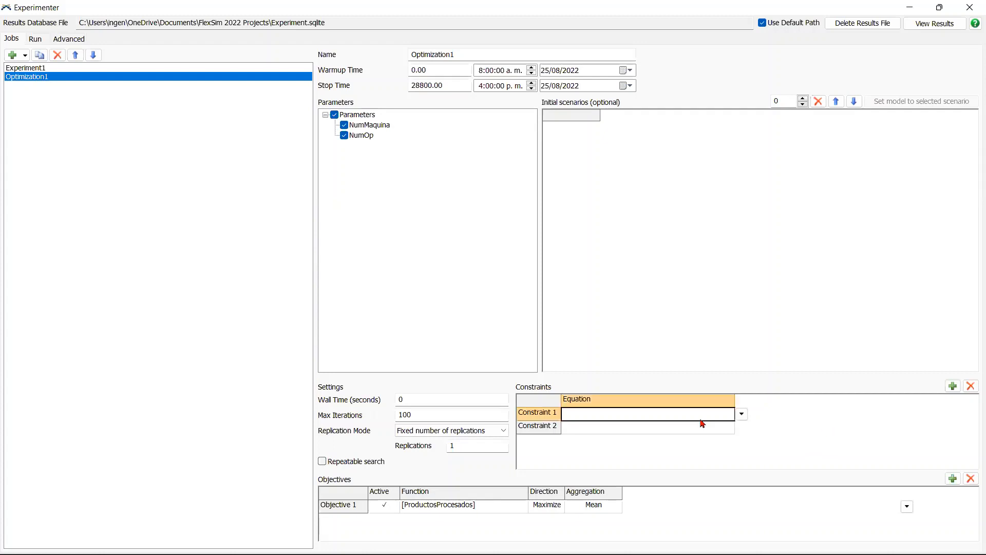
{"action": "left_click", "coordinate": [741, 414]}
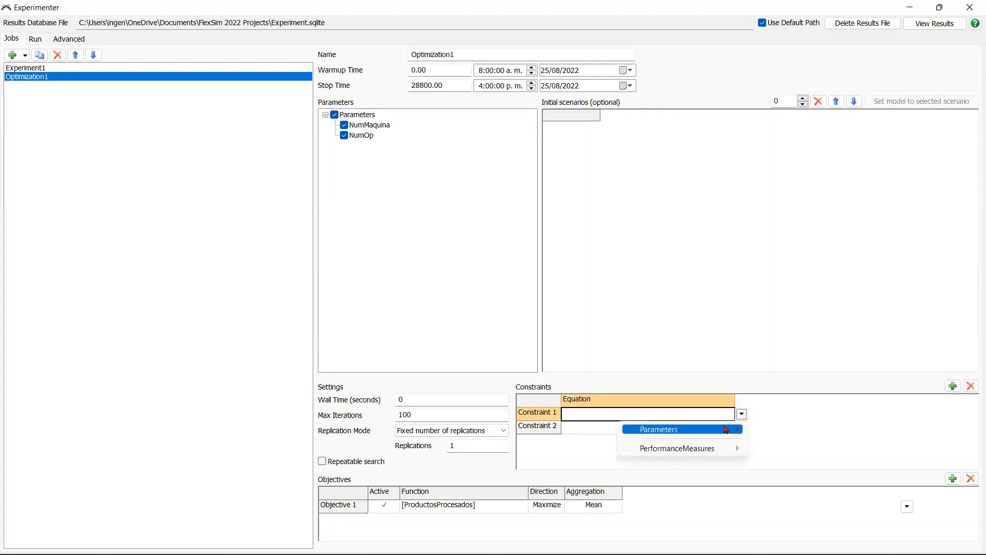
{"action": "mouse_move", "coordinate": [724, 429]}
{"action": "mouse_move", "coordinate": [711, 450]}
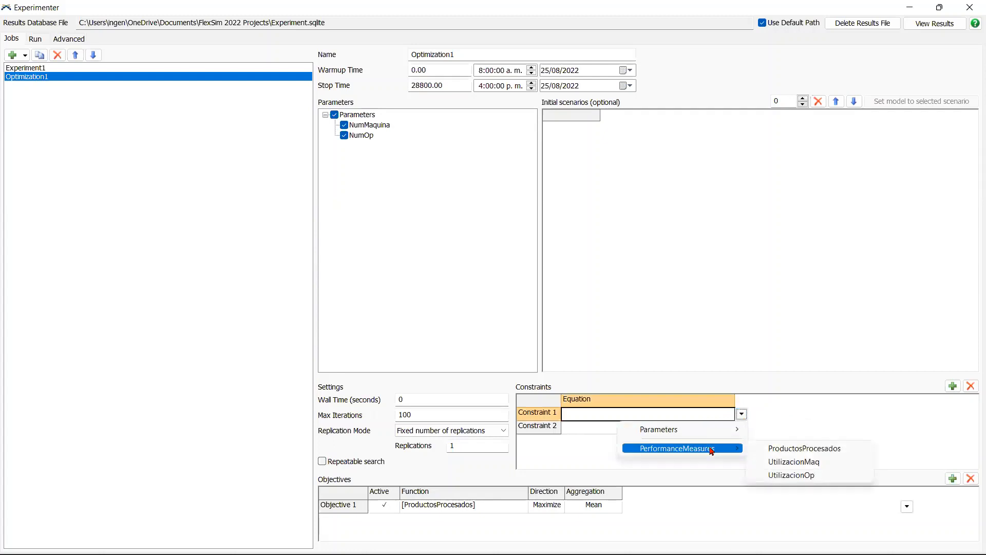
{"action": "left_click", "coordinate": [794, 461]}
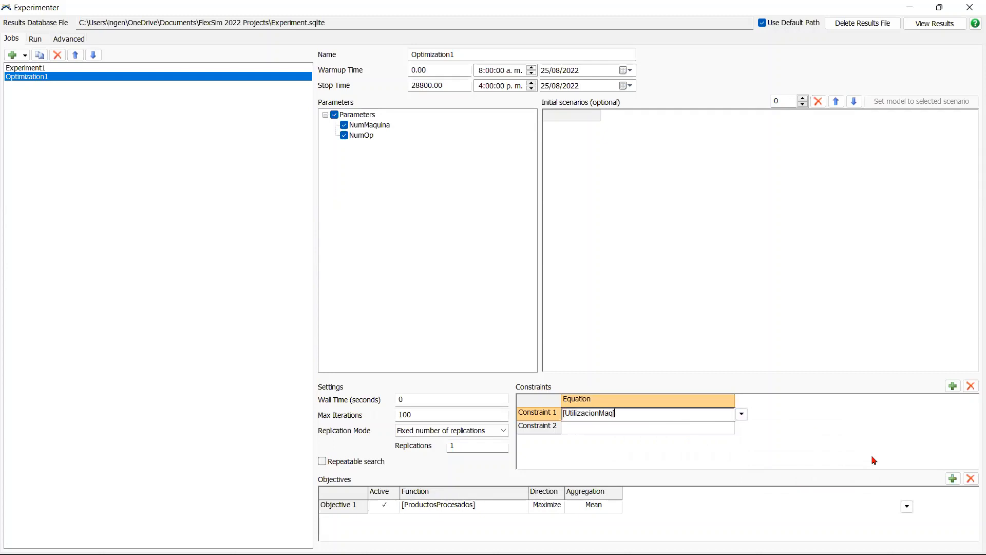
{"action": "type", "text": "ZZ"}
{"action": "key", "text": "Return"}
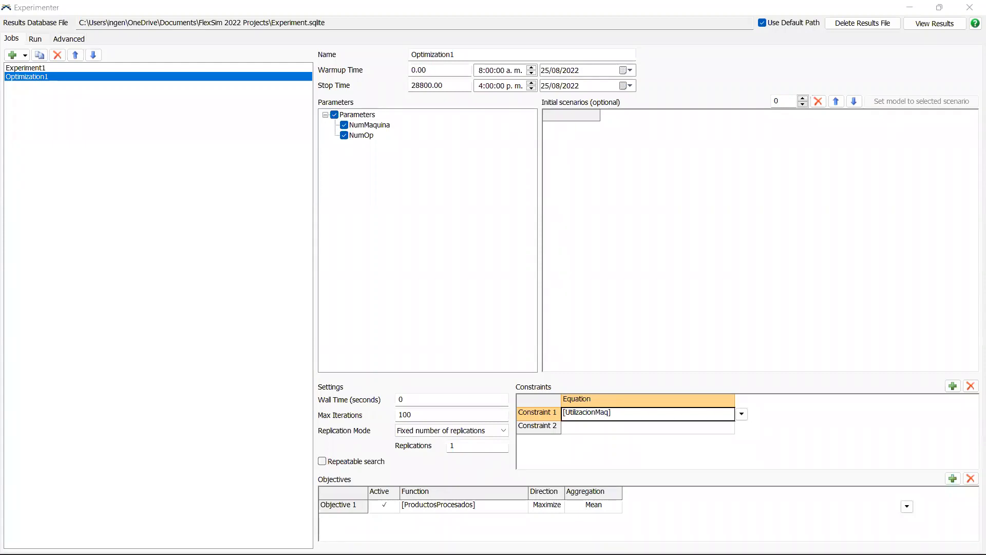
{"action": "left_click", "coordinate": [633, 414]}
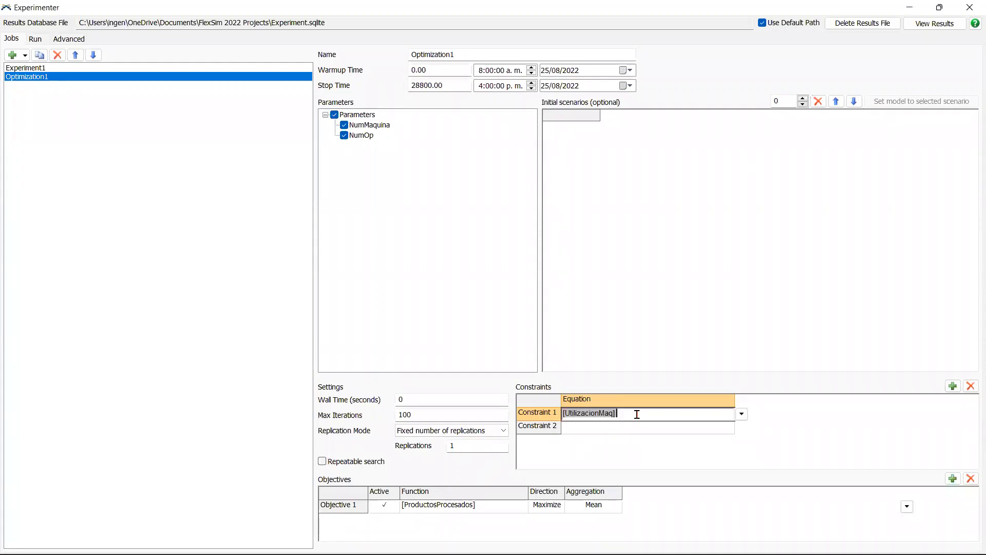
{"action": "type", "text": ">?"}
{"action": "type", "text": " 0"}
{"action": "type", "text": ",8"}
Step: Define Constraint 2 with the UtilizacionOp performance measure as [UtilizacionOp] >= 0,4
{"action": "left_click", "coordinate": [661, 429]}
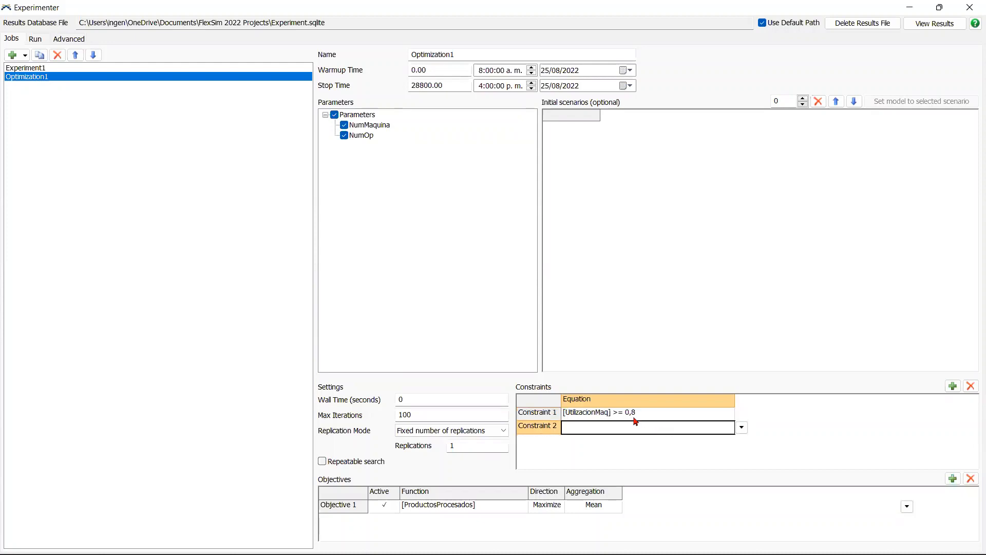
{"action": "left_click", "coordinate": [741, 429]}
{"action": "mouse_move", "coordinate": [716, 462]}
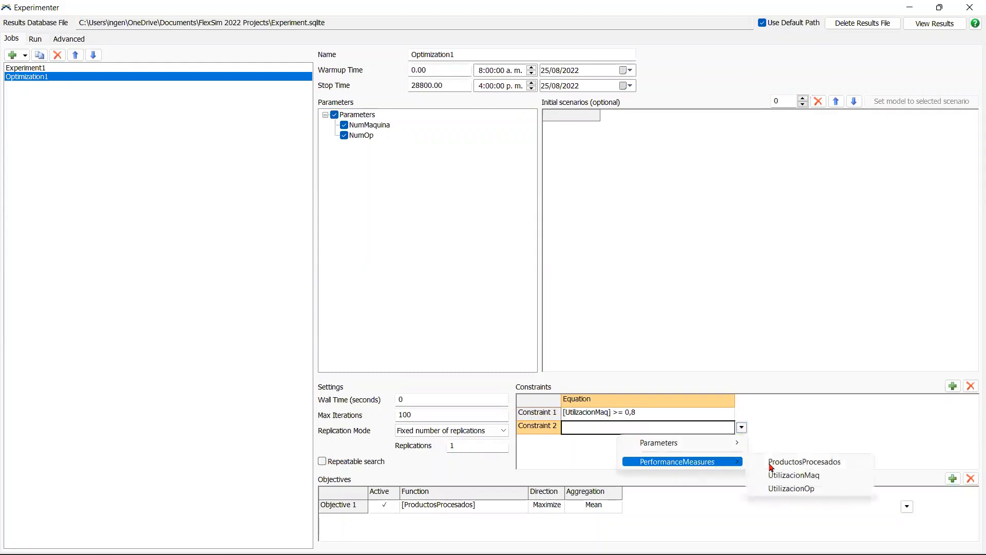
{"action": "left_click", "coordinate": [794, 489]}
{"action": "double_click", "coordinate": [684, 428]}
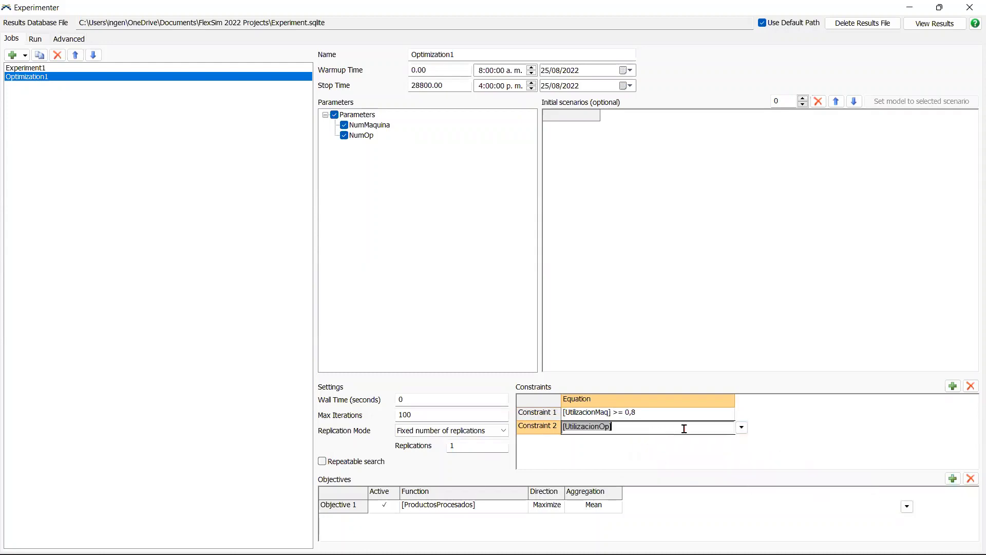
{"action": "key", "text": "End"}
{"action": "type", "text": ">"}
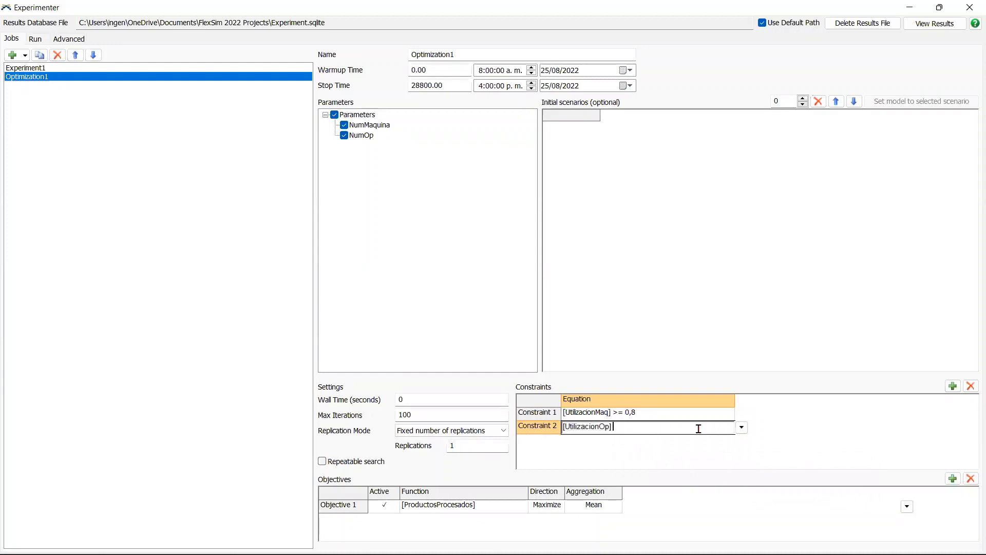
{"action": "type", "text": "= 0"}
{"action": "key", "text": "BackSpace"}
{"action": "type", "text": "0,4"}
{"action": "left_click", "coordinate": [661, 458]}
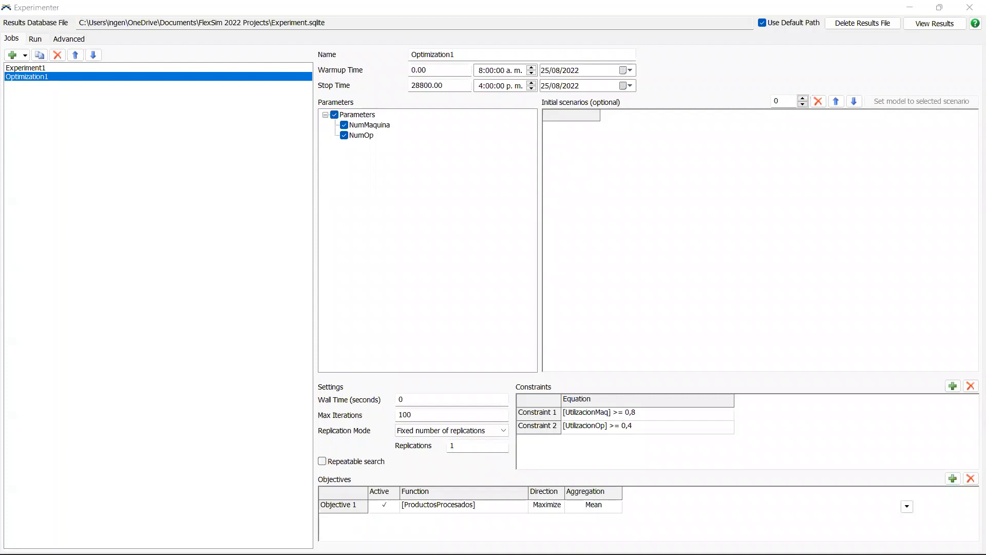
Step: Delete the previous results file and run the Optimization1 job with the new constraints
{"action": "left_click", "coordinate": [34, 39]}
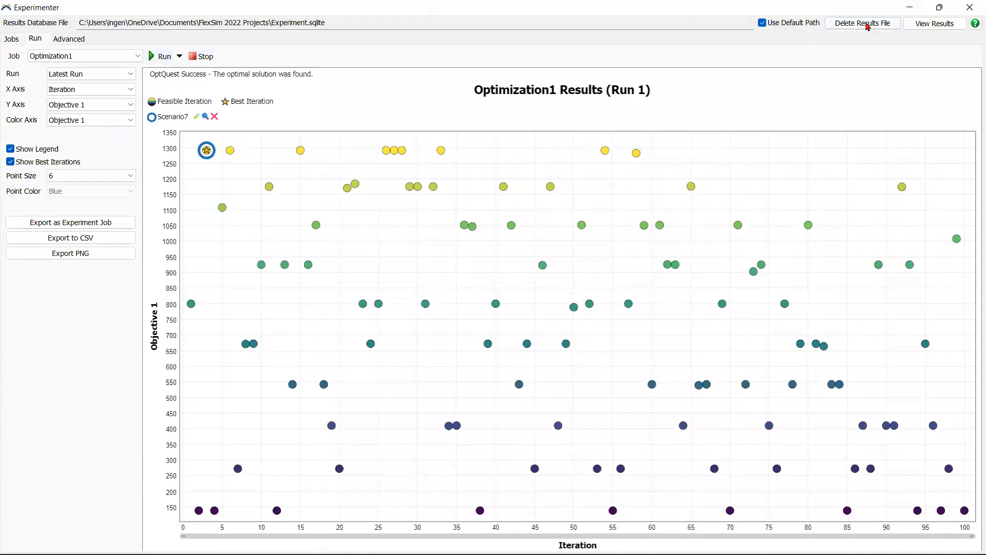
{"action": "left_click", "coordinate": [540, 340]}
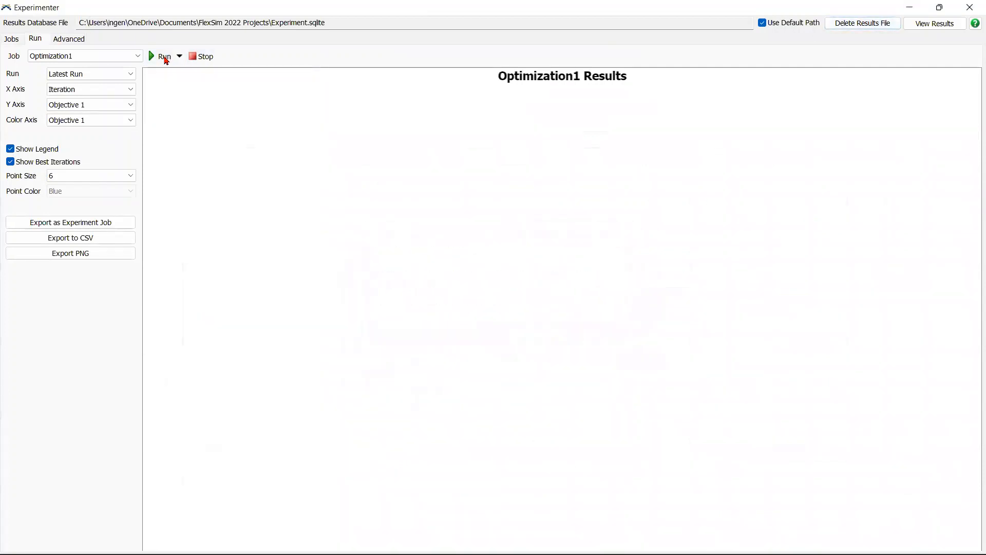
{"action": "left_click", "coordinate": [165, 57]}
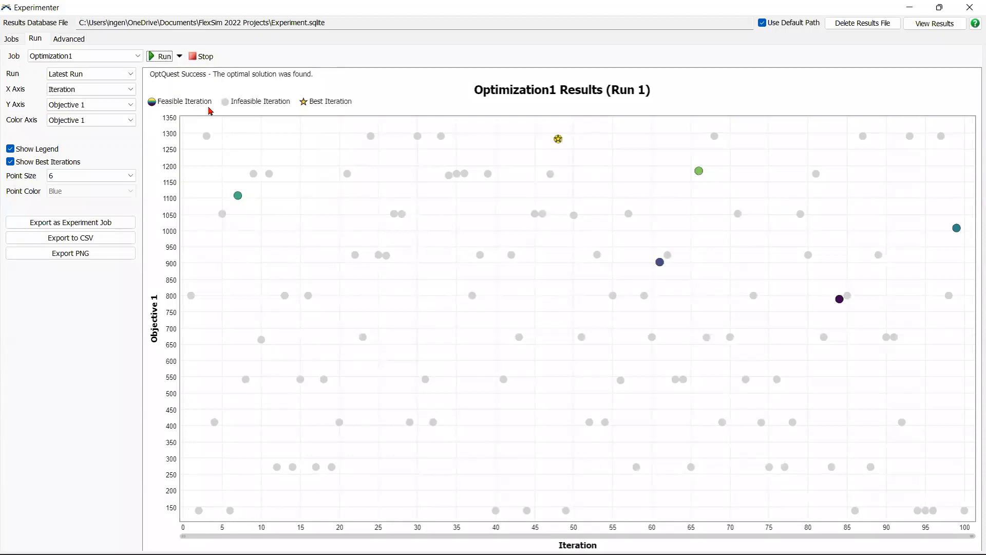
Step: Examine infeasible iterations in the Optimization1 results plot, and select the best iteration to view its NumMaquina and NumOp values
{"action": "mouse_move", "coordinate": [267, 175]}
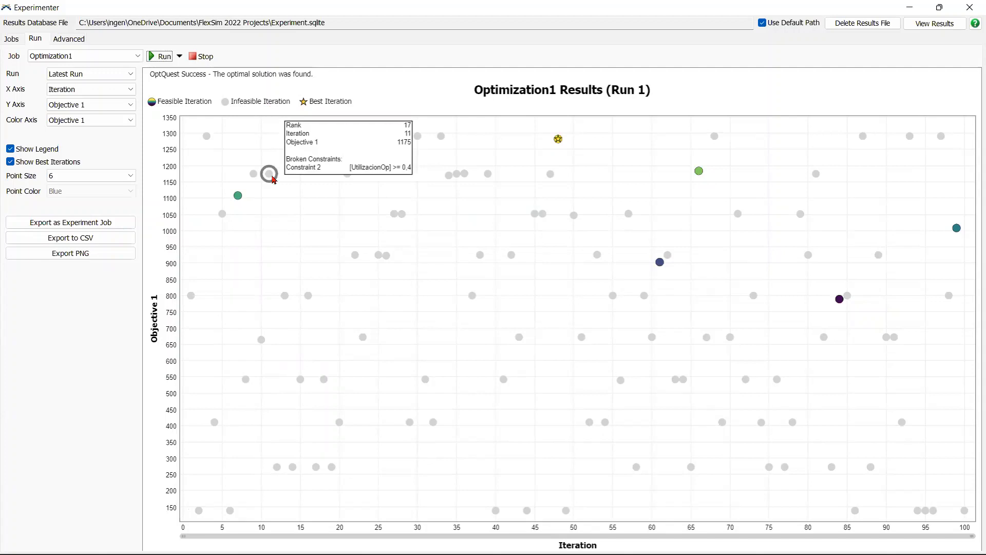
{"action": "mouse_move", "coordinate": [209, 139]}
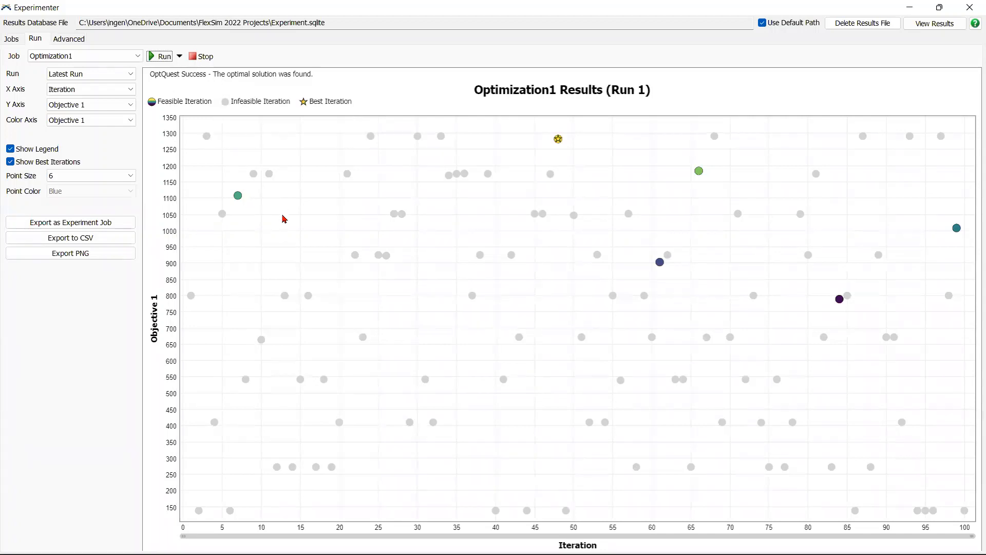
{"action": "mouse_move", "coordinate": [560, 145]}
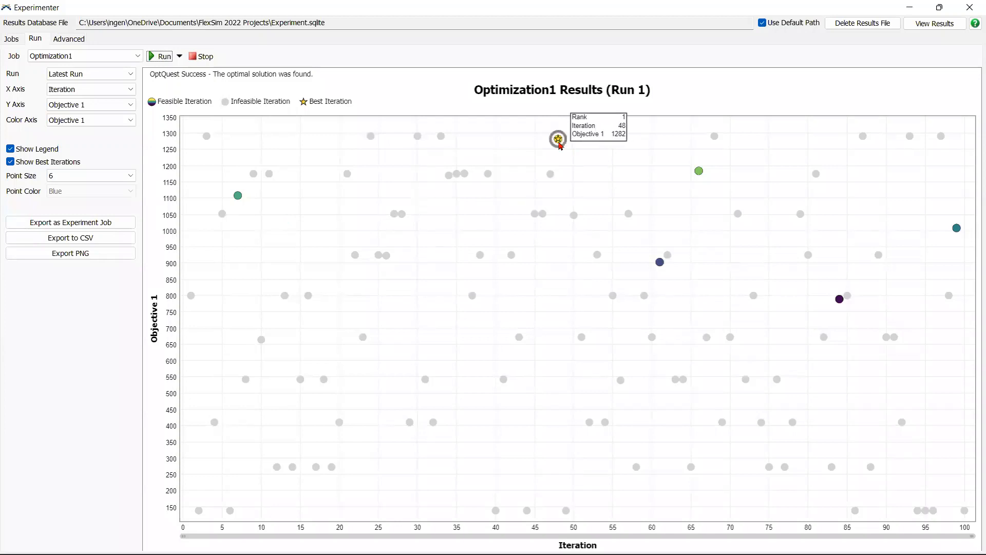
{"action": "left_click", "coordinate": [560, 144]}
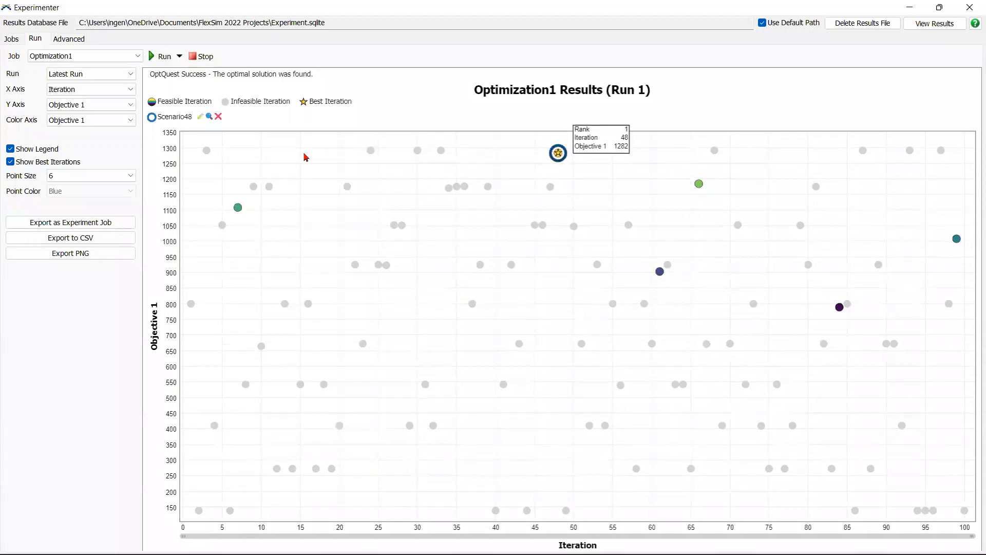
{"action": "left_click", "coordinate": [210, 117]}
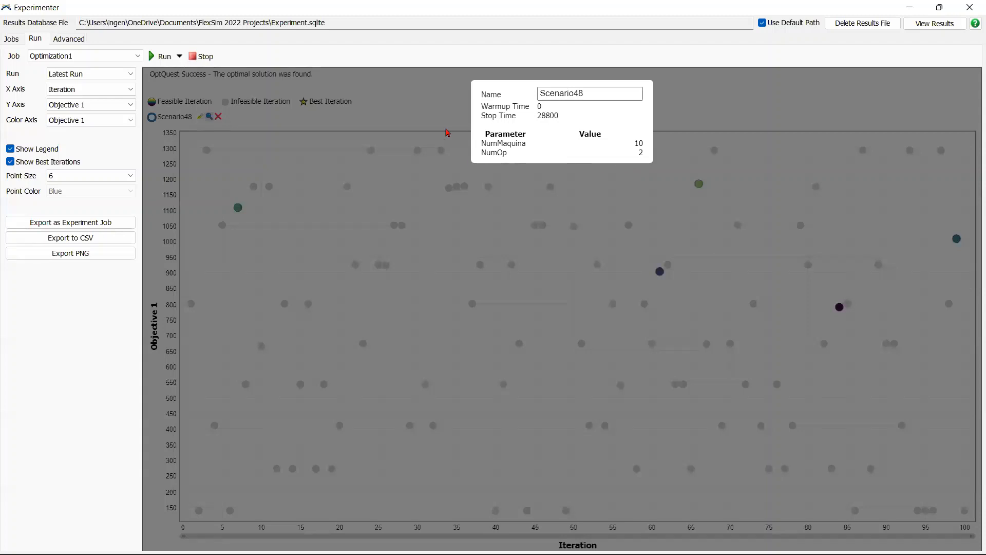
{"action": "left_click", "coordinate": [449, 128]}
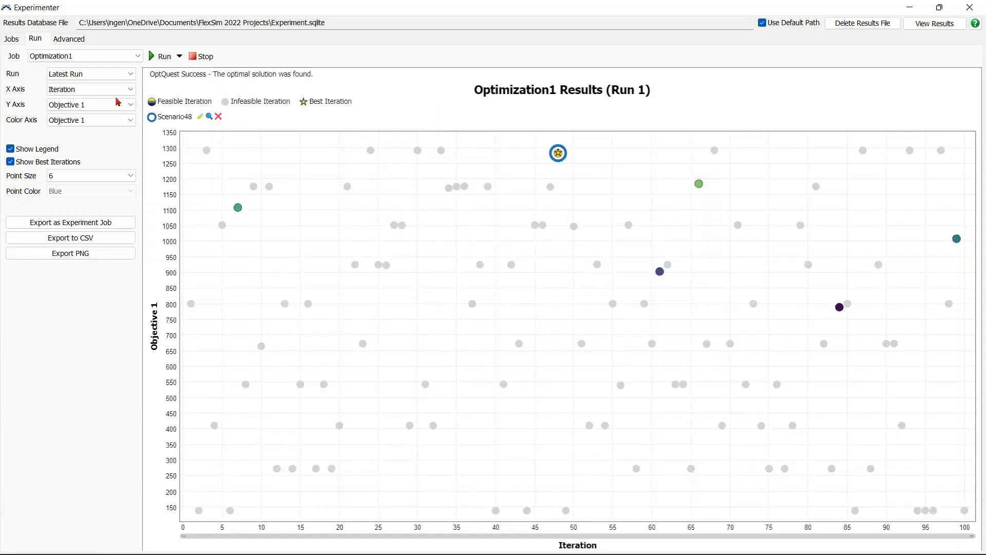
Step: Apply Scenario48 to the model and inspect its processors and operators in the 3D view
{"action": "left_click", "coordinate": [200, 120]}
{"action": "left_click", "coordinate": [614, 137]}
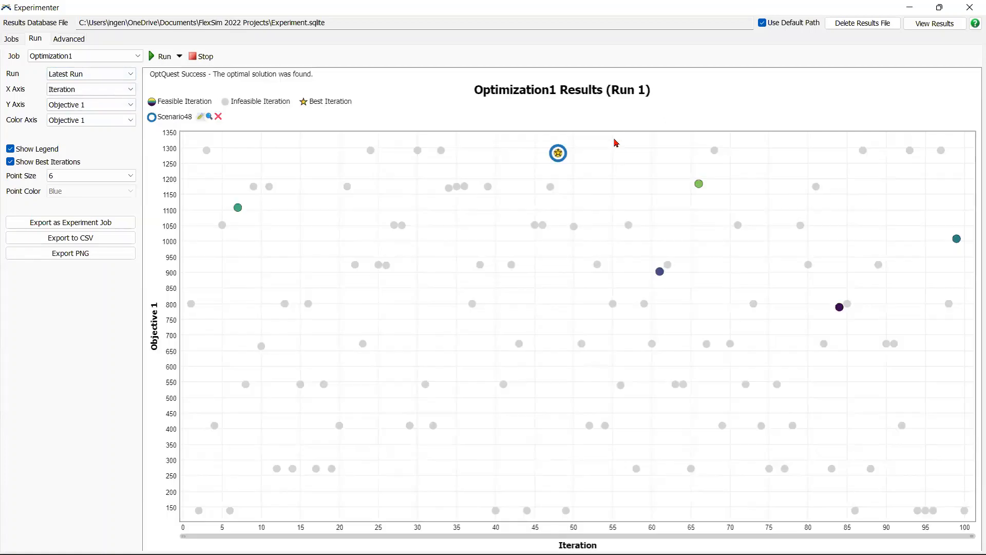
{"action": "left_click", "coordinate": [939, 7]}
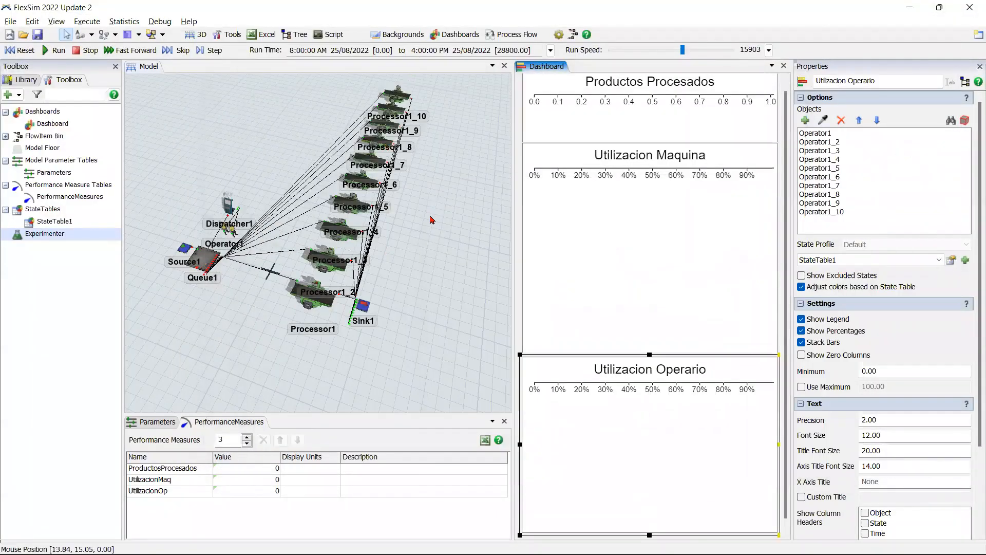
{"action": "left_click", "coordinate": [430, 227]}
{"action": "left_click_drag", "start_coordinate": [429, 227], "coordinate": [423, 250]}
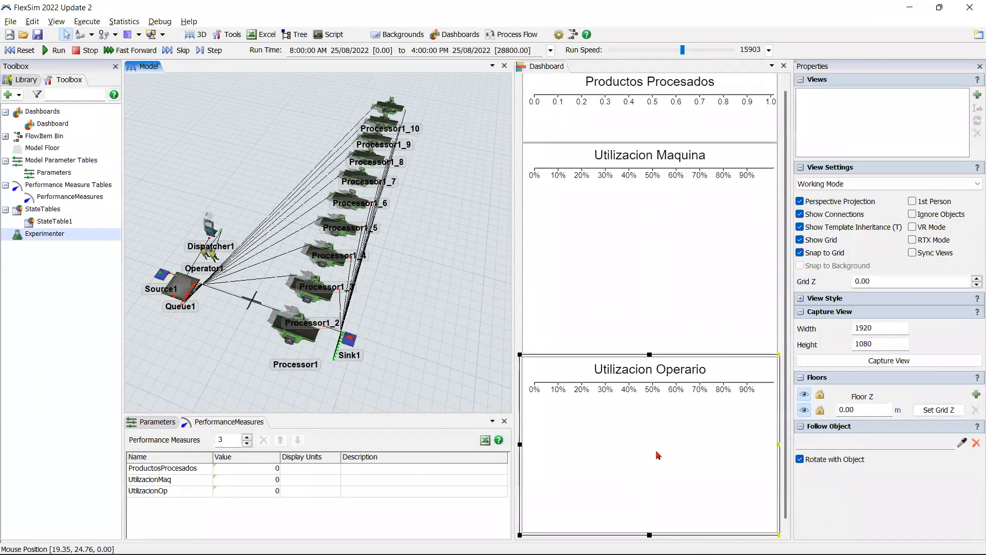
Step: Shorten the Utilizacion Operario chart to fit the dashboard, then reset and run the model to its stop time at run speed 26342
{"action": "left_click", "coordinate": [652, 534]}
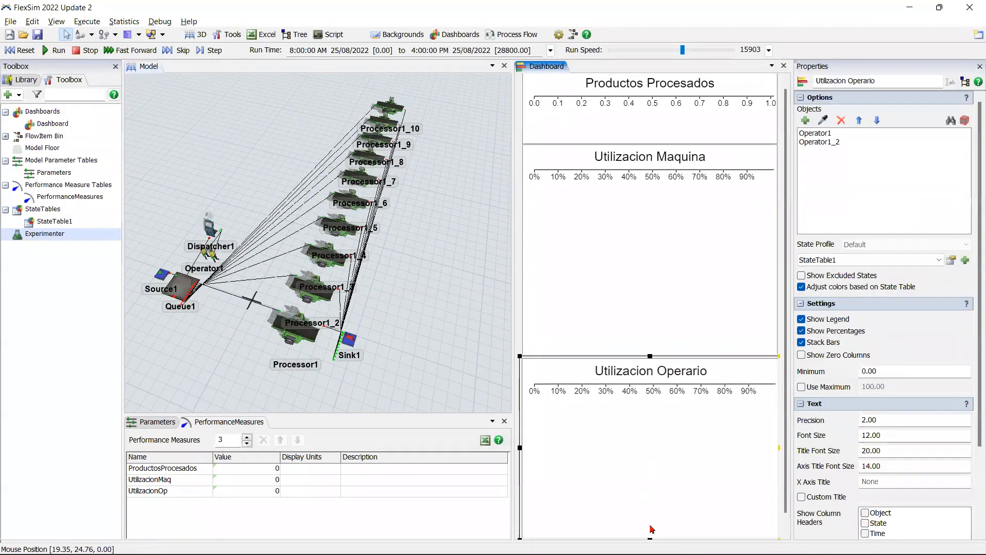
{"action": "left_click_drag", "start_coordinate": [650, 537], "coordinate": [655, 520]}
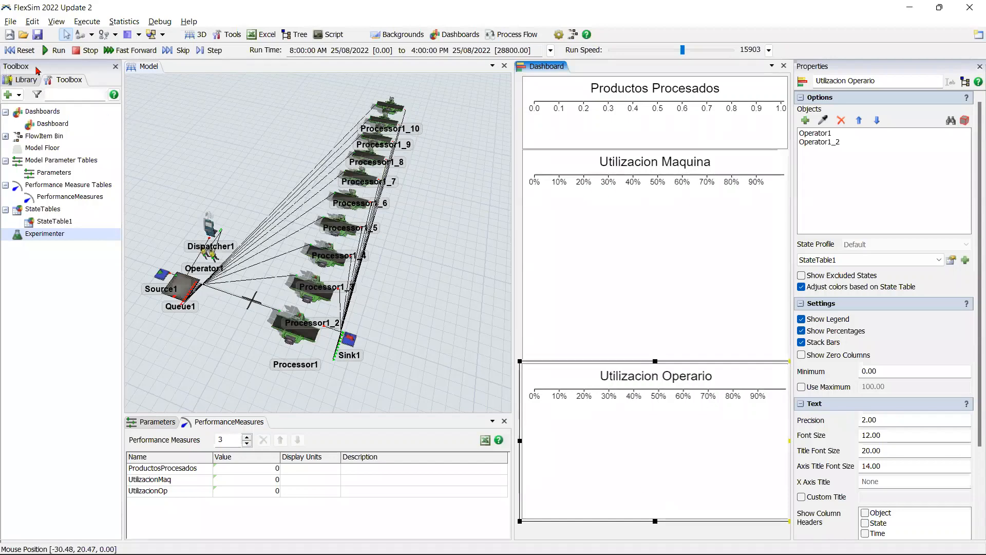
{"action": "left_click", "coordinate": [27, 51]}
{"action": "left_click", "coordinate": [54, 50]}
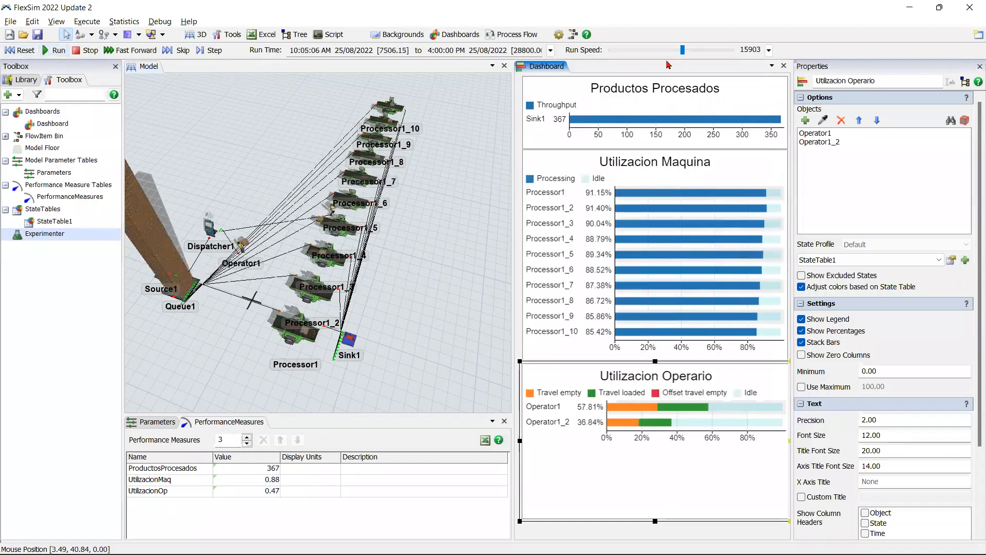
{"action": "left_click_drag", "start_coordinate": [685, 47], "coordinate": [692, 49]}
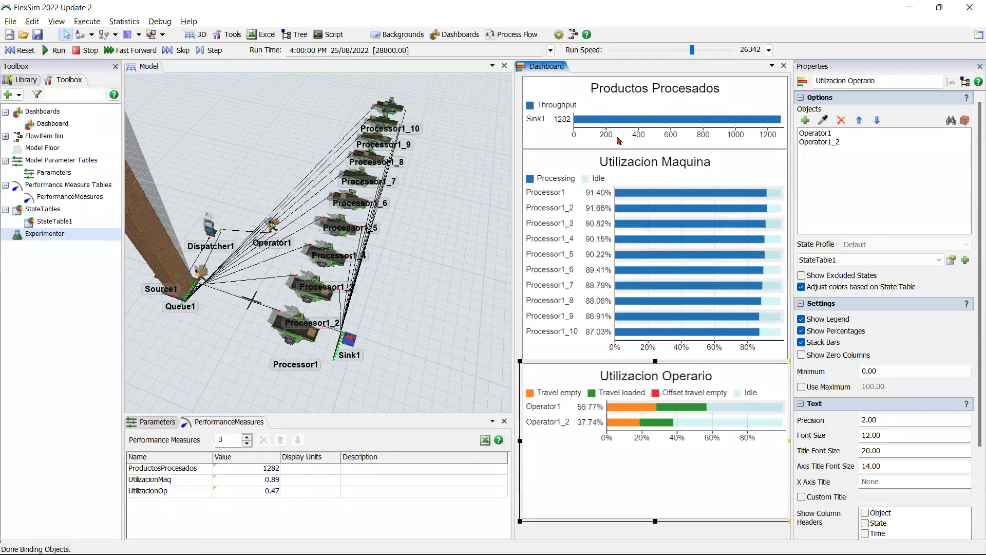
{"action": "mouse_move", "coordinate": [620, 122]}
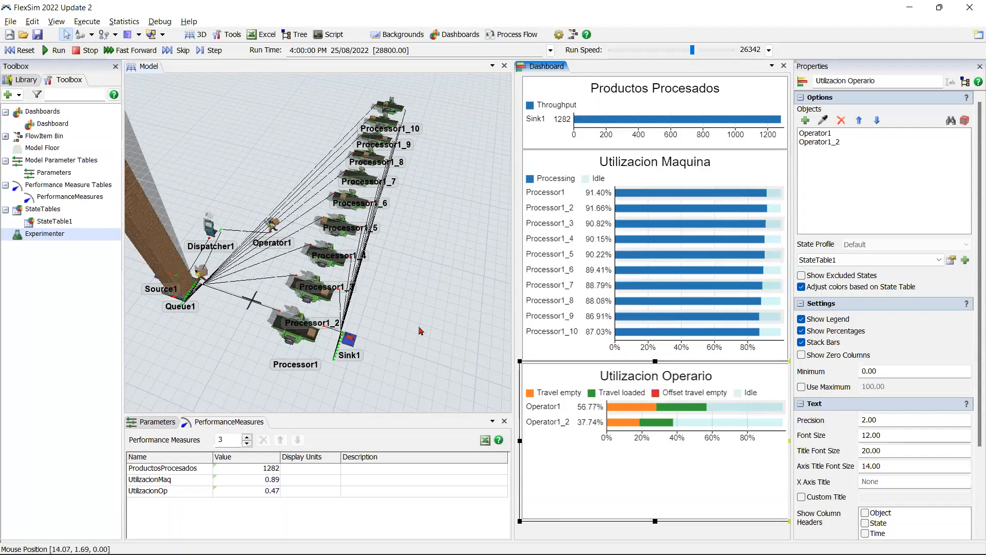
{"action": "scroll", "coordinate": [426, 324], "scroll_direction": "down", "scroll_amount": 4}
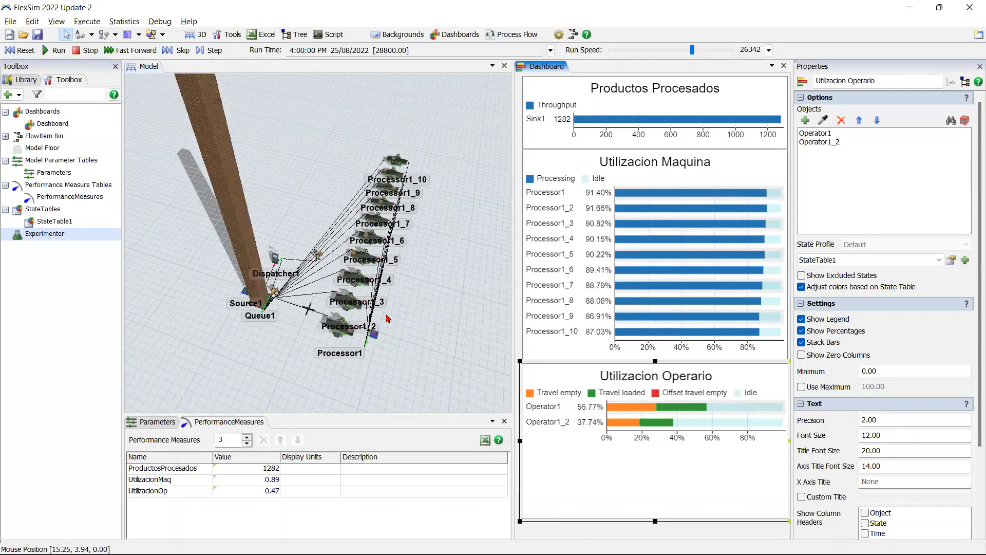
Step: Review the Experiment1 scenarios and the Optimization1 results plot in the Experimenter, and minimize its window
{"action": "double_click", "coordinate": [67, 236]}
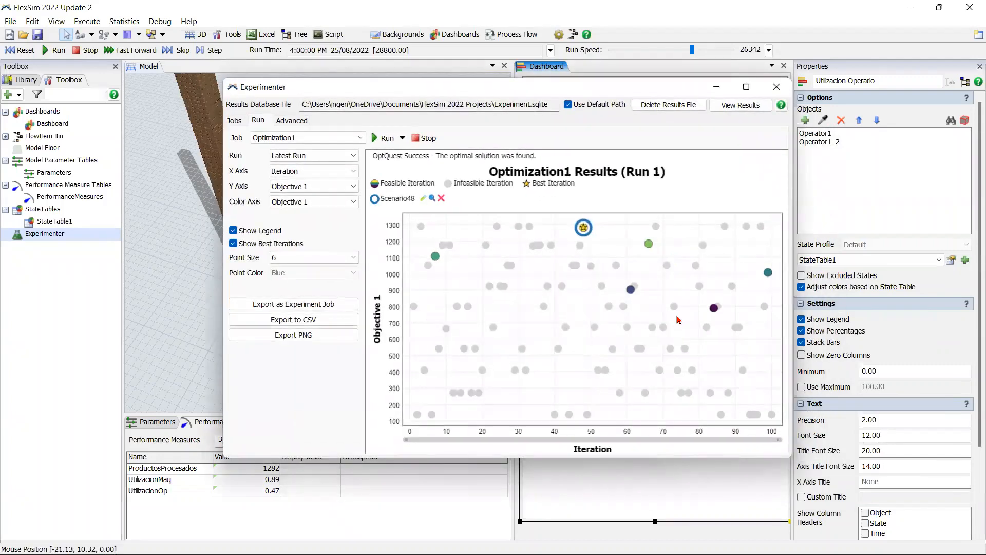
{"action": "left_click", "coordinate": [234, 120]}
{"action": "left_click", "coordinate": [274, 151]}
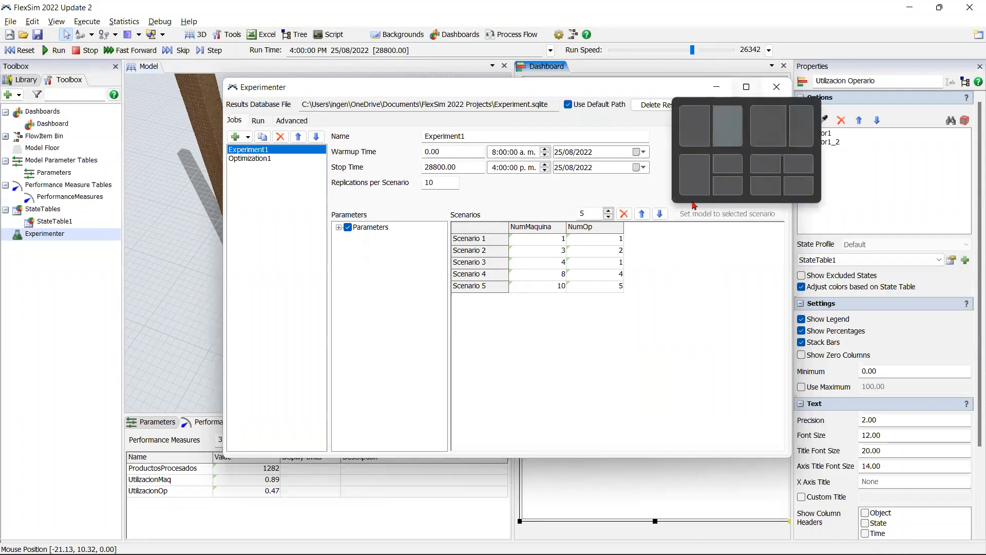
{"action": "left_click", "coordinate": [257, 120]}
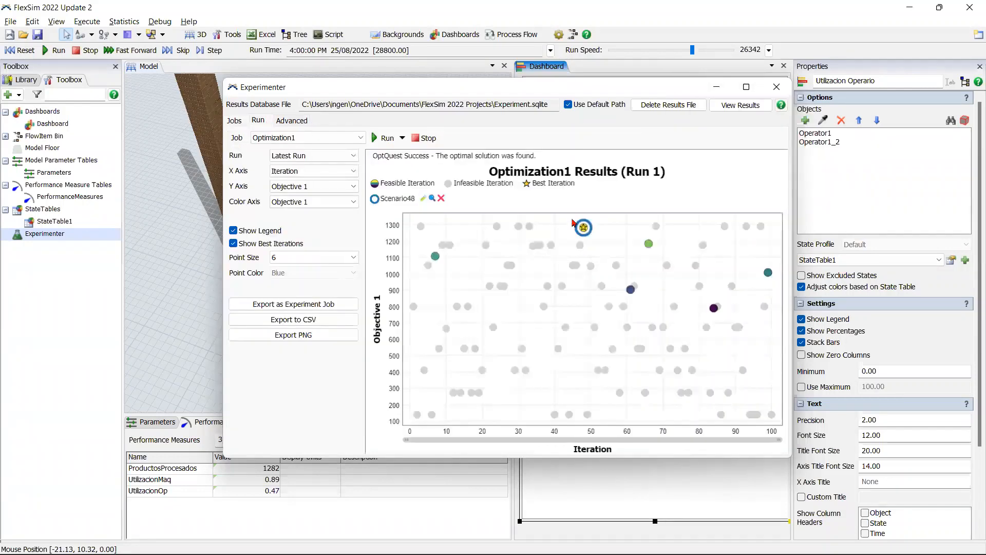
{"action": "mouse_move", "coordinate": [642, 290]}
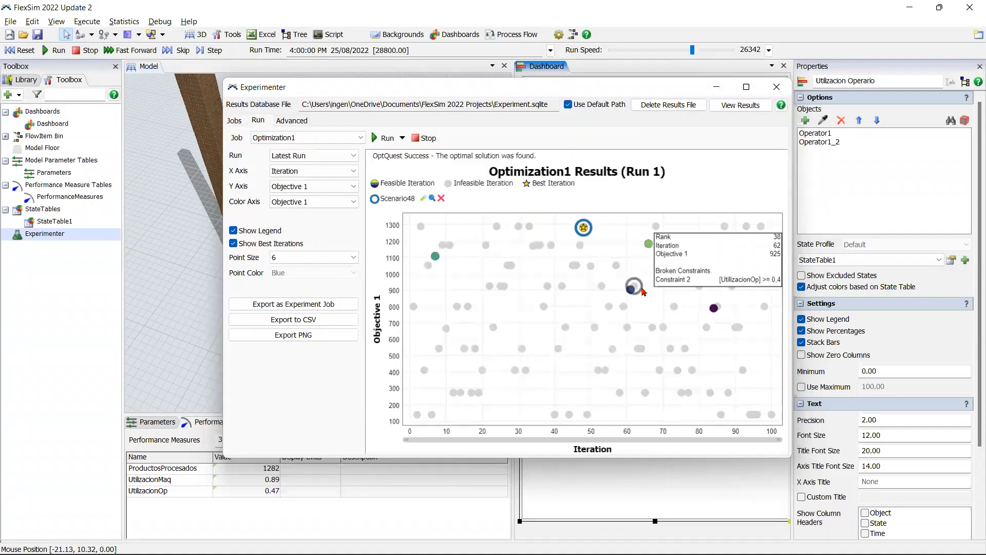
{"action": "left_click", "coordinate": [717, 87]}
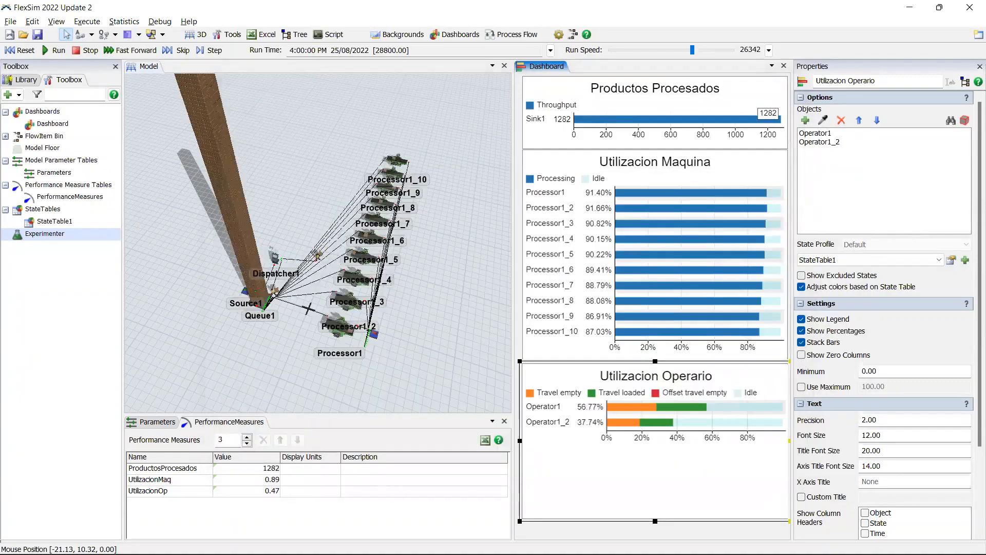
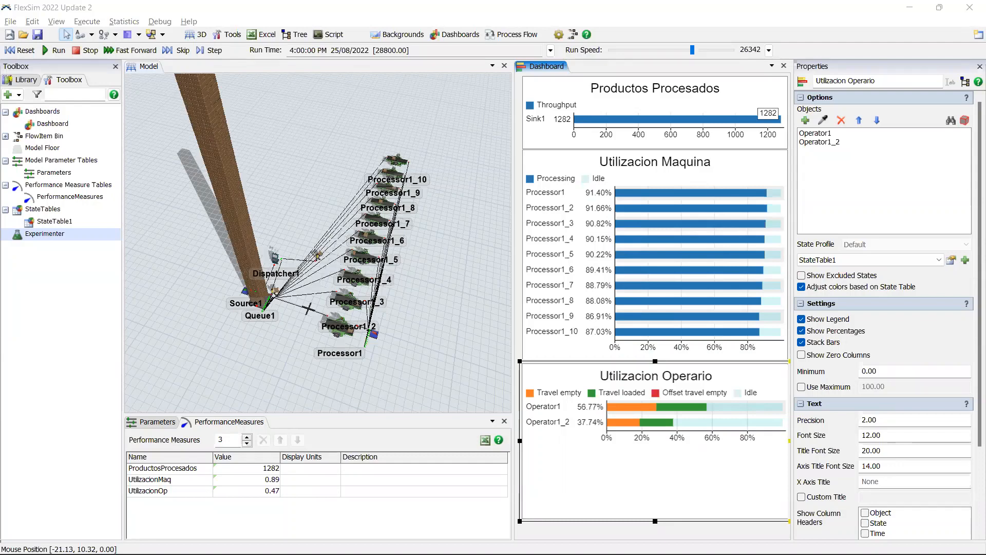
Step: Reset the model and reassign the NumMaquina parameter's reference to Queue1 with the Delete and Copy Out Objects option
{"action": "left_click", "coordinate": [30, 48]}
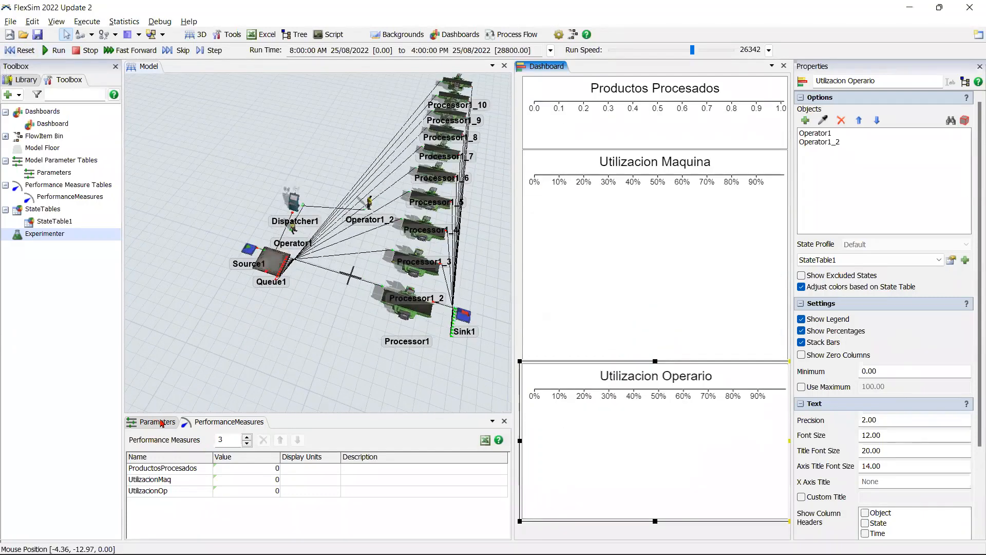
{"action": "left_click", "coordinate": [257, 469]}
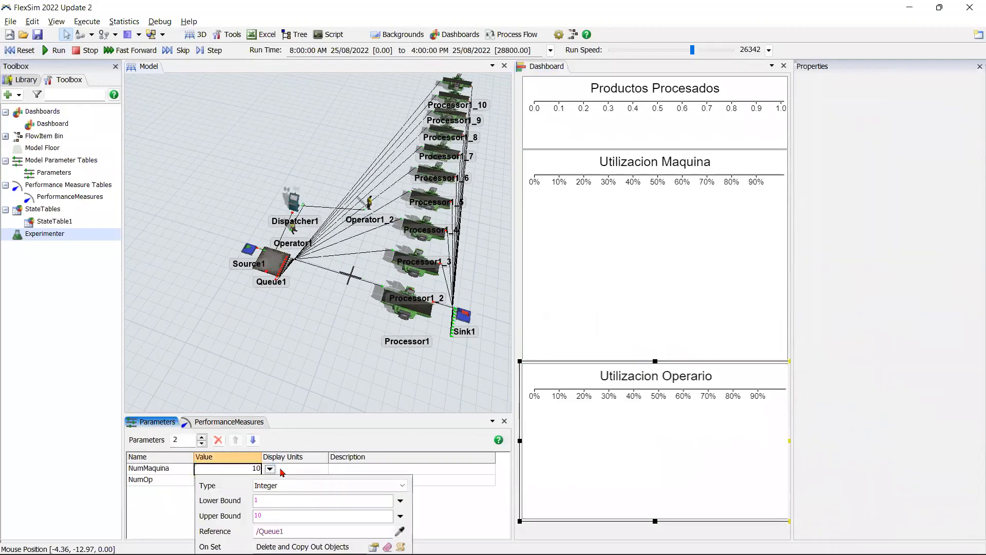
{"action": "left_click", "coordinate": [269, 468]}
{"action": "left_click", "coordinate": [400, 531]}
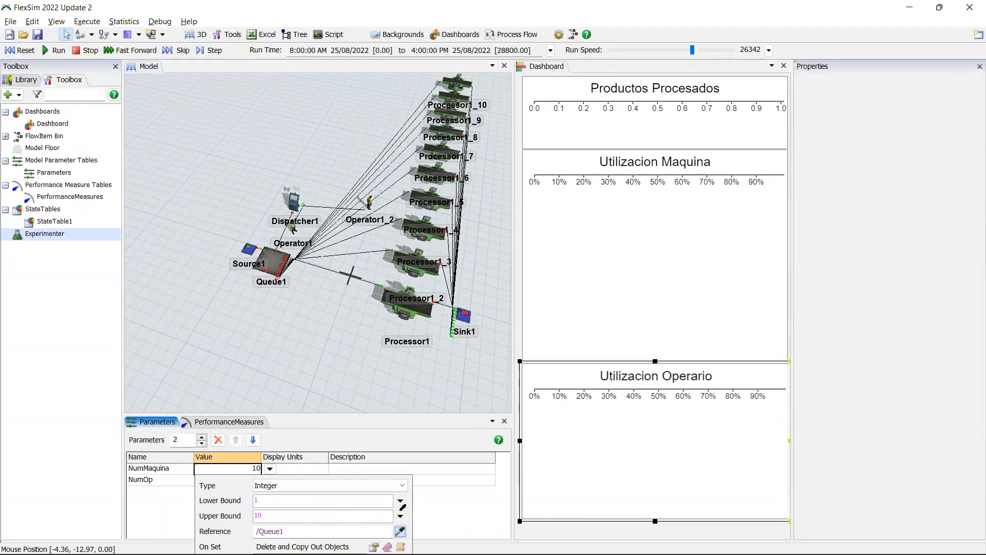
{"action": "left_click", "coordinate": [349, 275]}
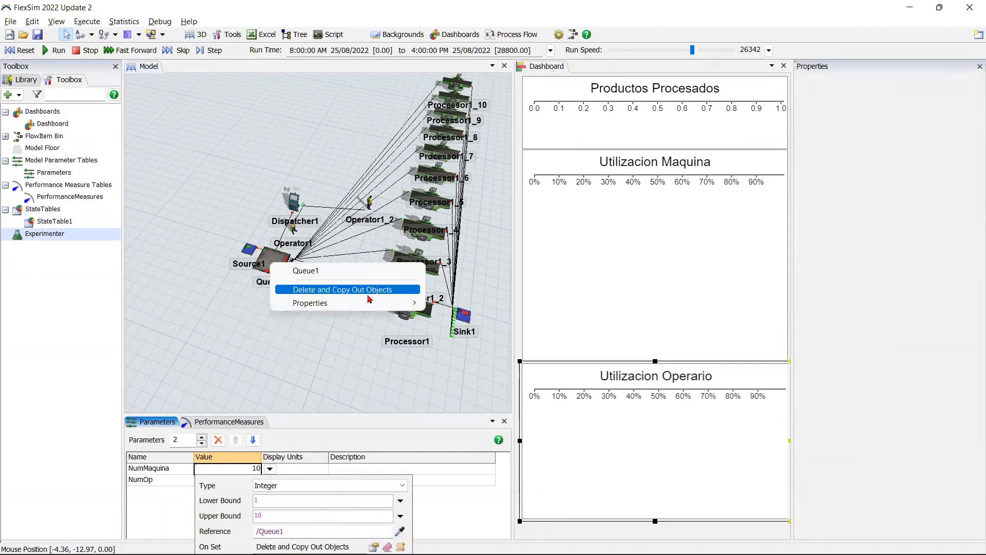
{"action": "left_click", "coordinate": [369, 294]}
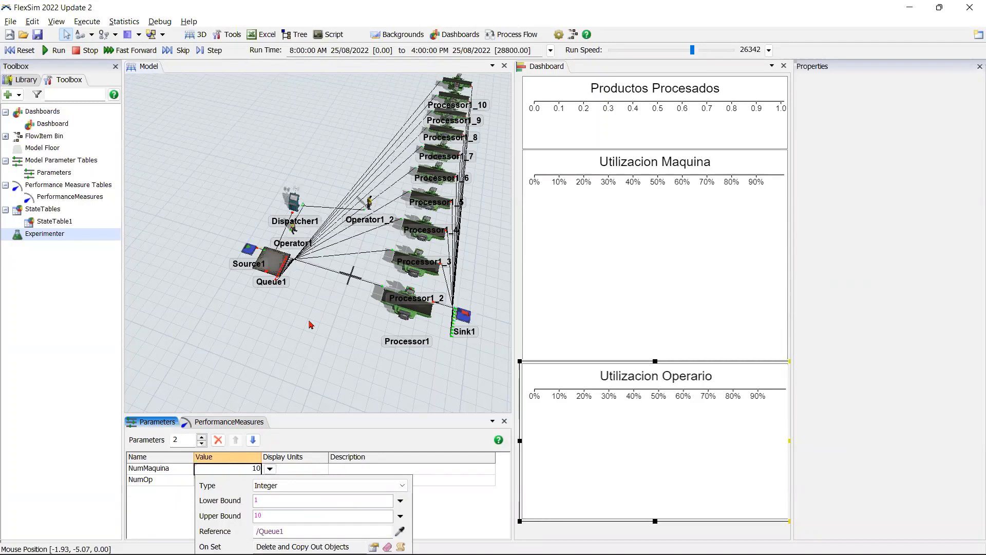
{"action": "left_click", "coordinate": [343, 378]}
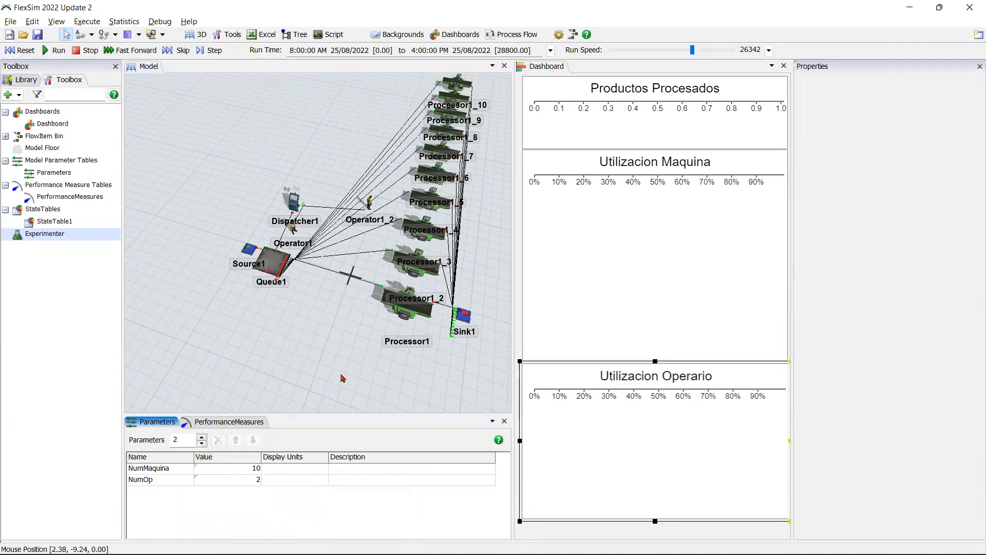
Step: Set the NumMaquina parameter to 2 and reset the model
{"action": "scroll", "coordinate": [350, 350], "scroll_direction": "down", "scroll_amount": 2}
{"action": "left_click_drag", "start_coordinate": [351, 349], "coordinate": [286, 354]}
{"action": "left_click", "coordinate": [241, 470]}
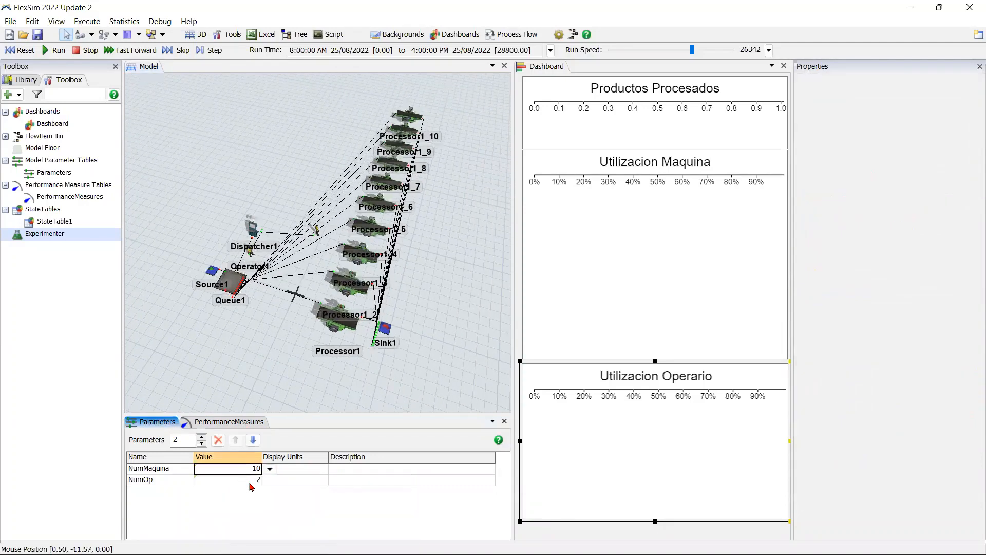
{"action": "type", "text": "2"}
{"action": "left_click", "coordinate": [252, 503]}
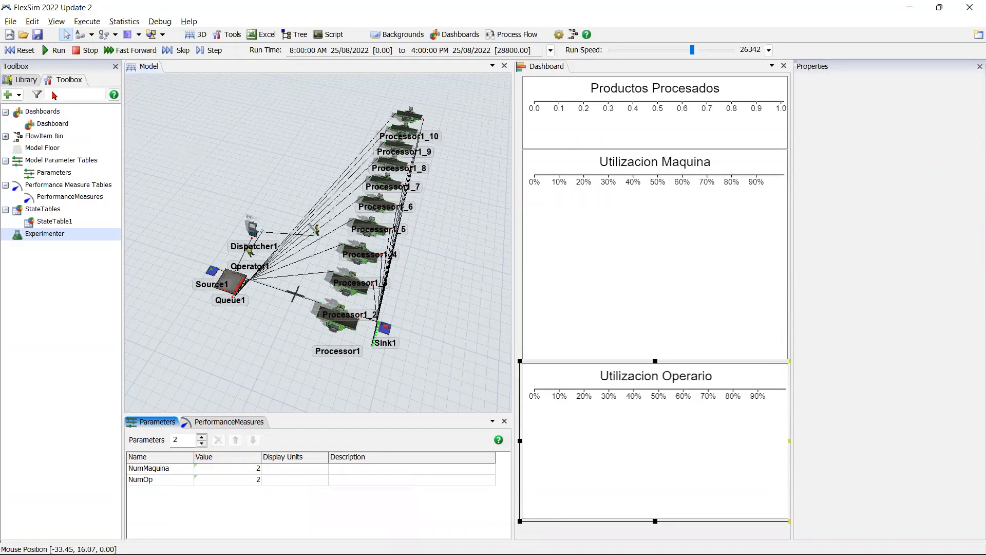
{"action": "left_click", "coordinate": [23, 52]}
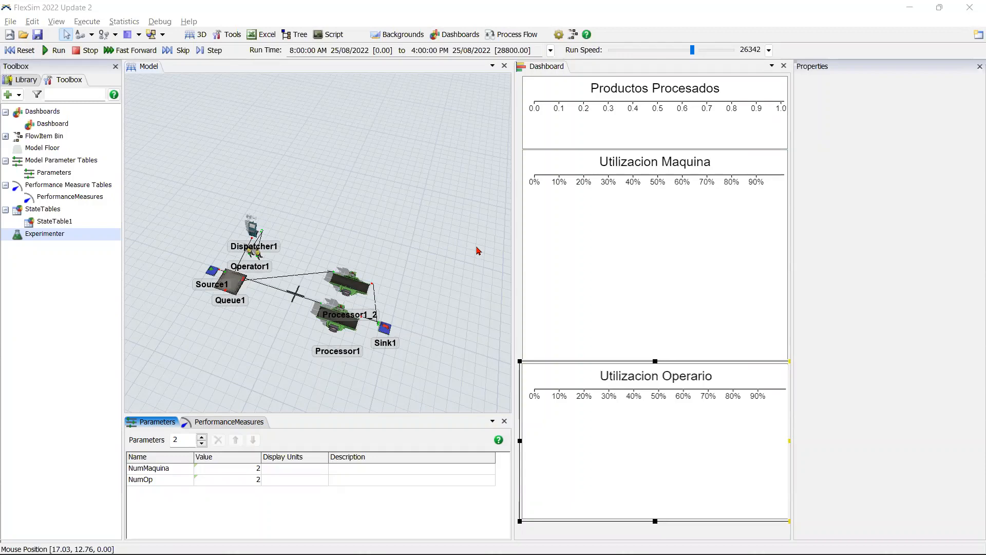
Step: Open the Experimenter maximized, and review the Experiment1 and Optimization1 job settings and Scenario48's parameter values in the optimization results
{"action": "double_click", "coordinate": [44, 233]}
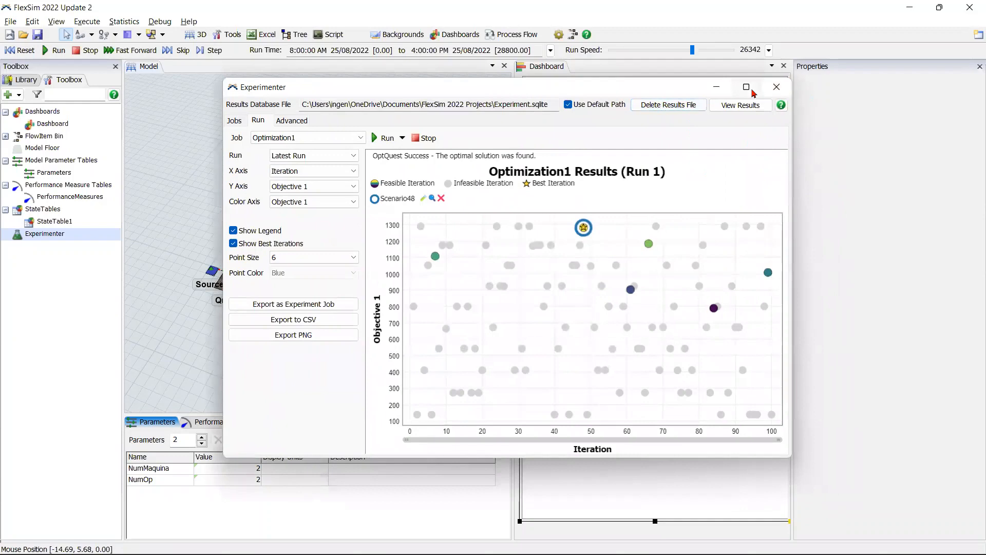
{"action": "left_click", "coordinate": [747, 88]}
{"action": "left_click", "coordinate": [15, 39]}
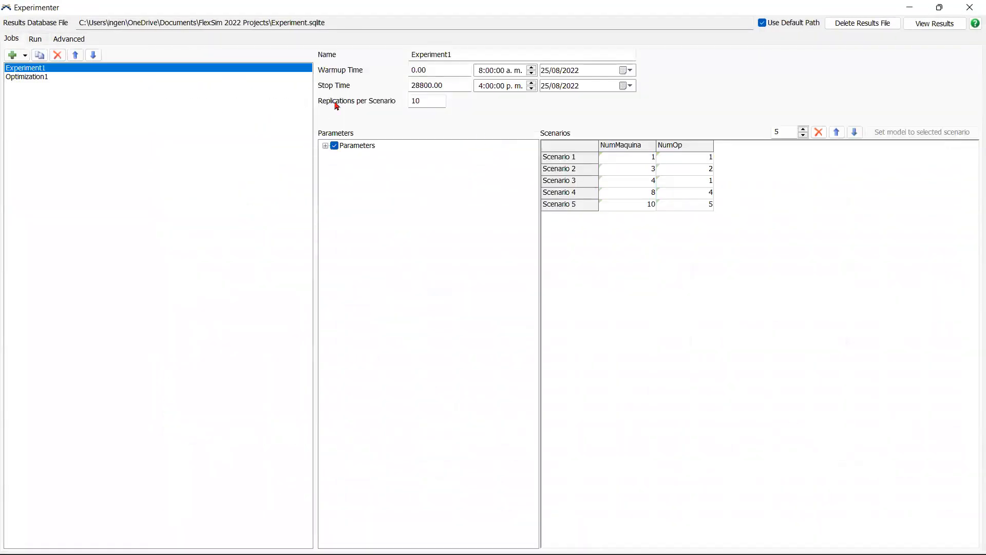
{"action": "left_click", "coordinate": [39, 78]}
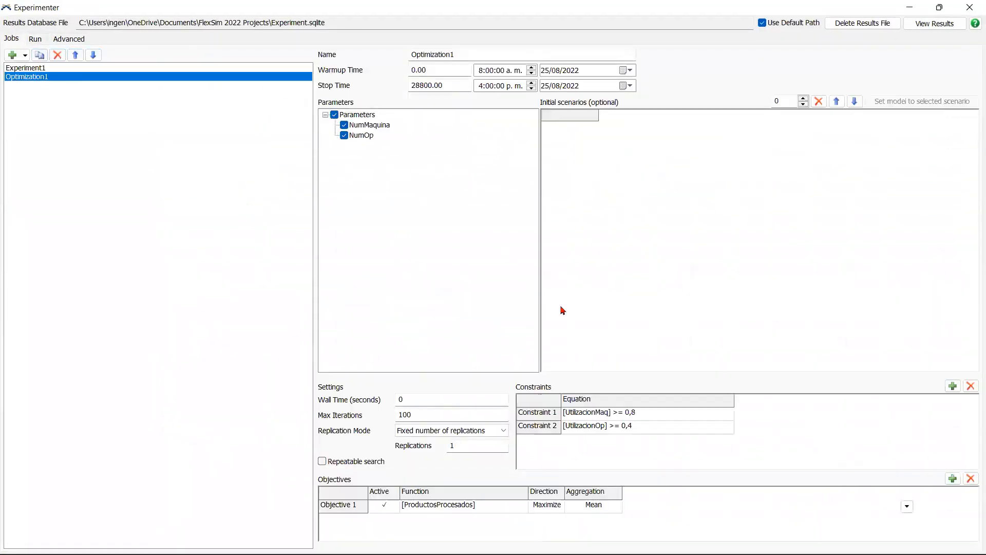
{"action": "left_click", "coordinate": [497, 509]}
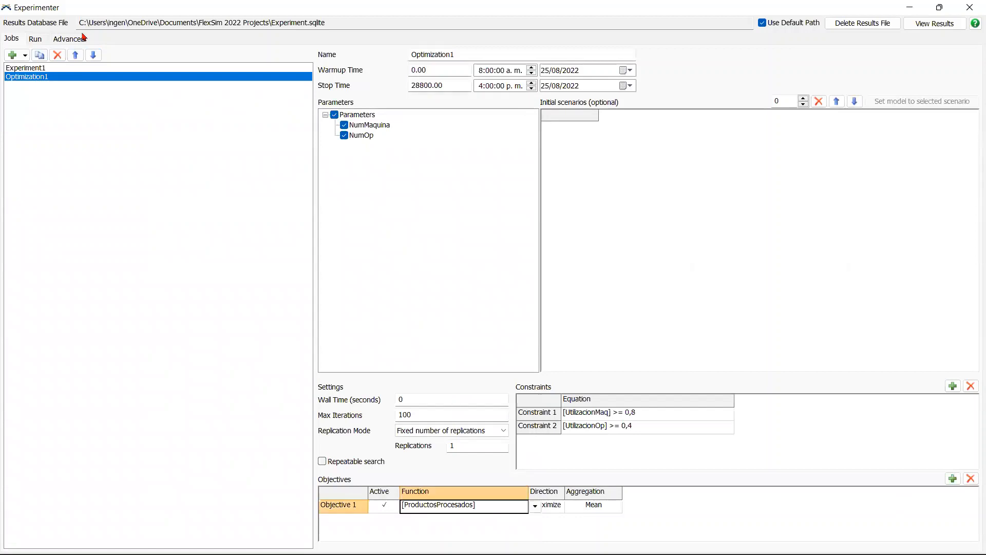
{"action": "left_click", "coordinate": [37, 39]}
{"action": "mouse_move", "coordinate": [559, 155]}
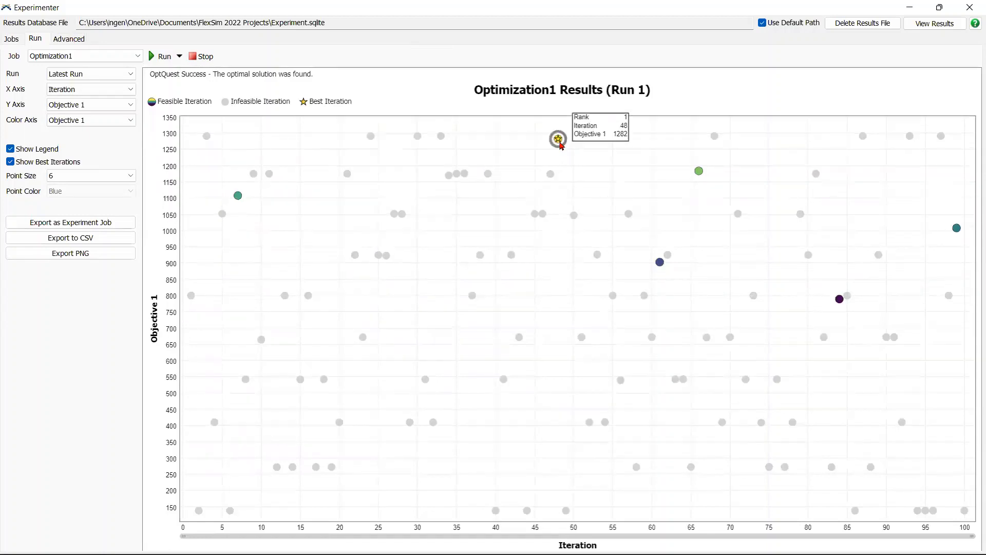
{"action": "left_click", "coordinate": [209, 117]}
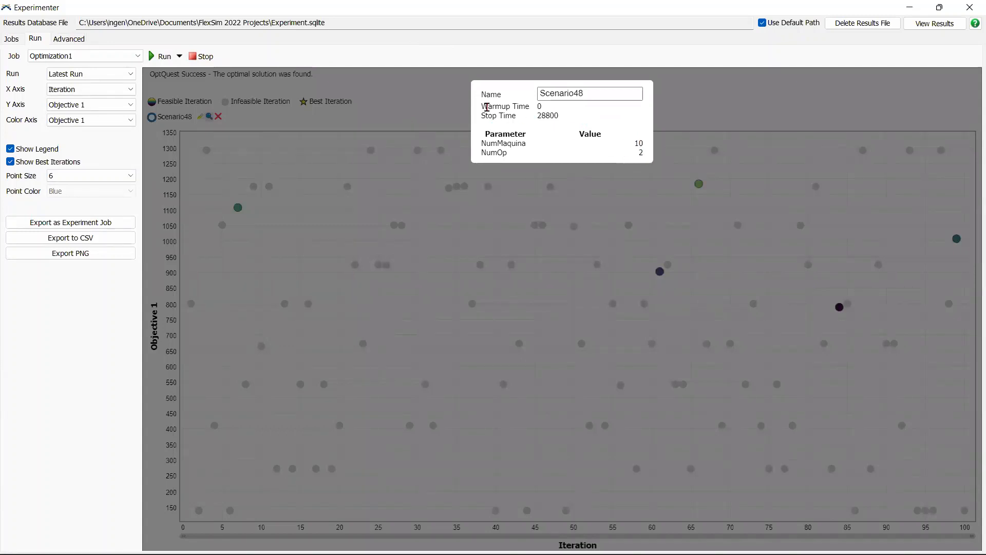
Step: Compare Optimization1's constraints and objective with the iterations in its results plot
{"action": "left_click", "coordinate": [13, 41]}
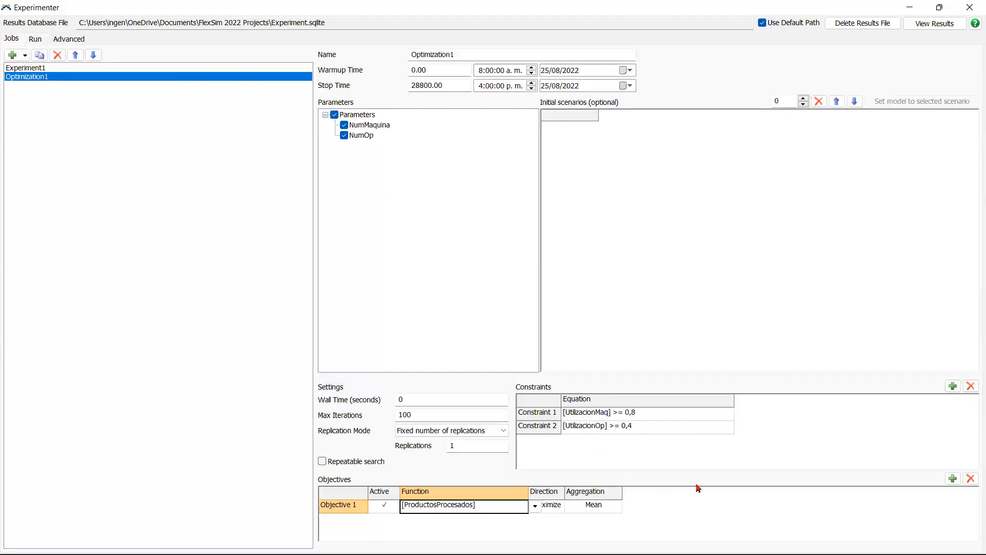
{"action": "left_click", "coordinate": [623, 522]}
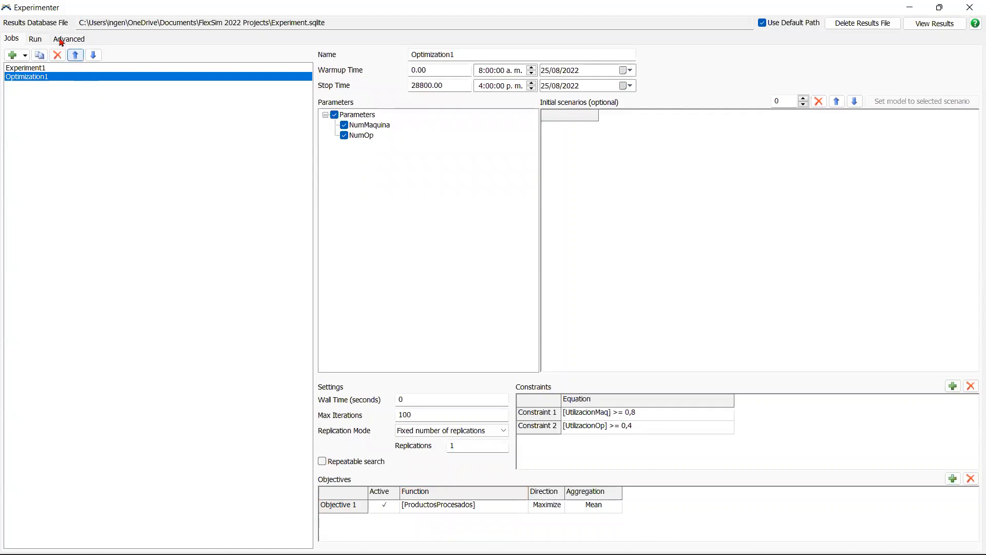
{"action": "left_click", "coordinate": [35, 39]}
{"action": "left_click", "coordinate": [755, 154]}
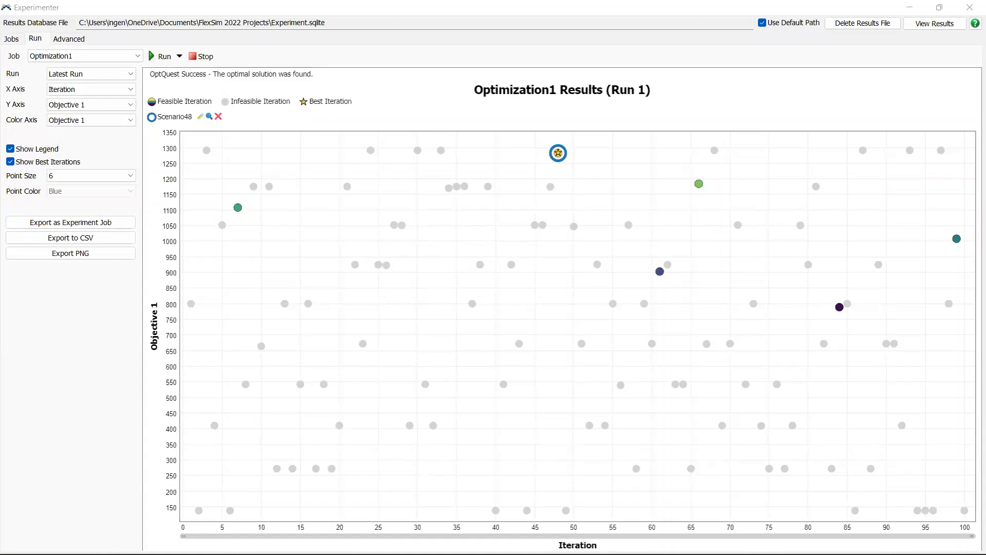
Step: Restore the Experimenter to a smaller window, move it up, and add three more objectives to the Optimization1 job
{"action": "left_click", "coordinate": [12, 39]}
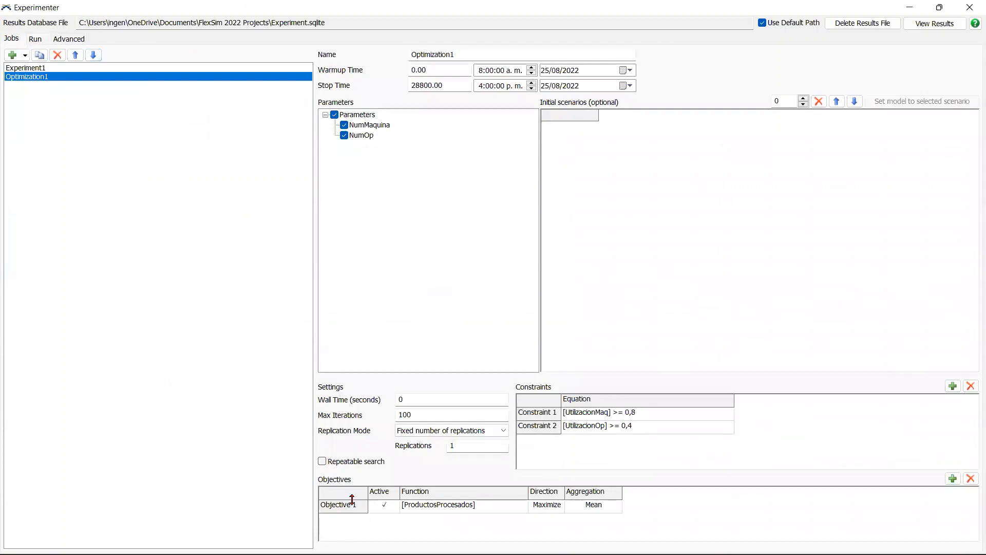
{"action": "left_click", "coordinate": [940, 8]}
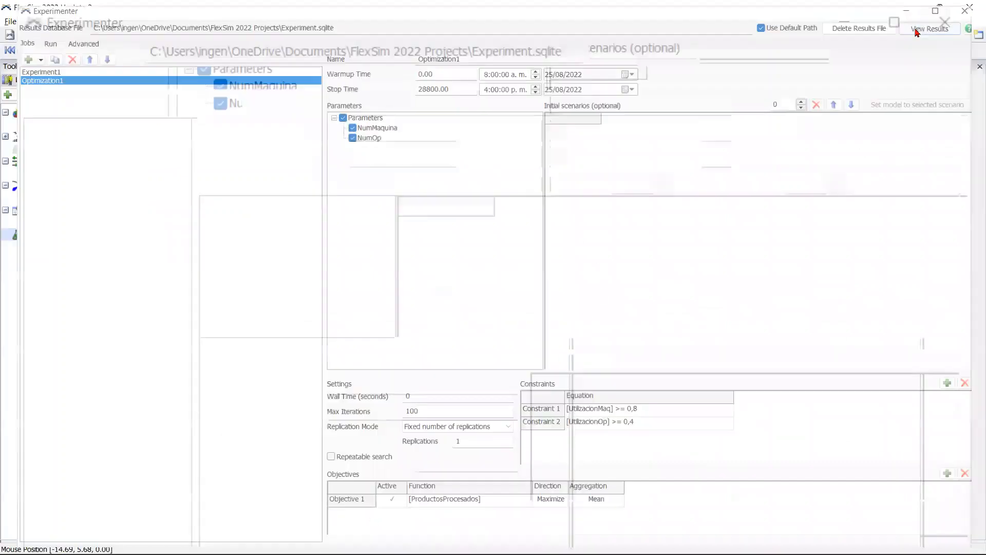
{"action": "left_click_drag", "start_coordinate": [587, 94], "coordinate": [560, 58]}
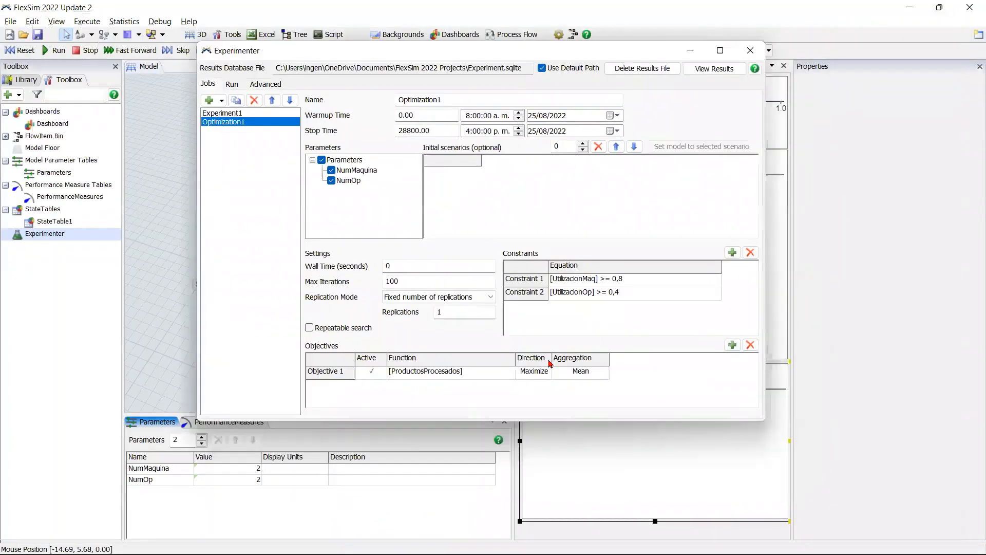
{"action": "left_click", "coordinate": [733, 346]}
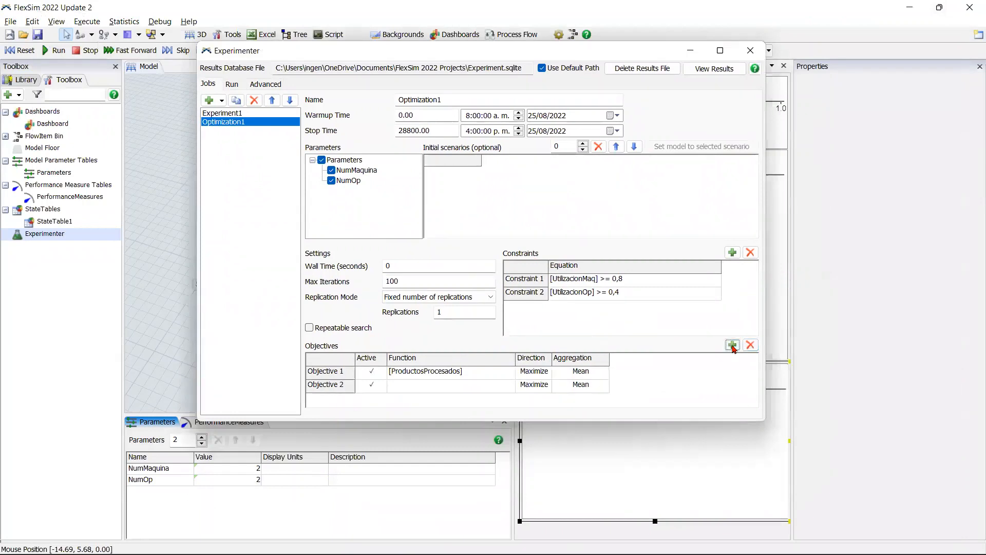
{"action": "left_click", "coordinate": [732, 346]}
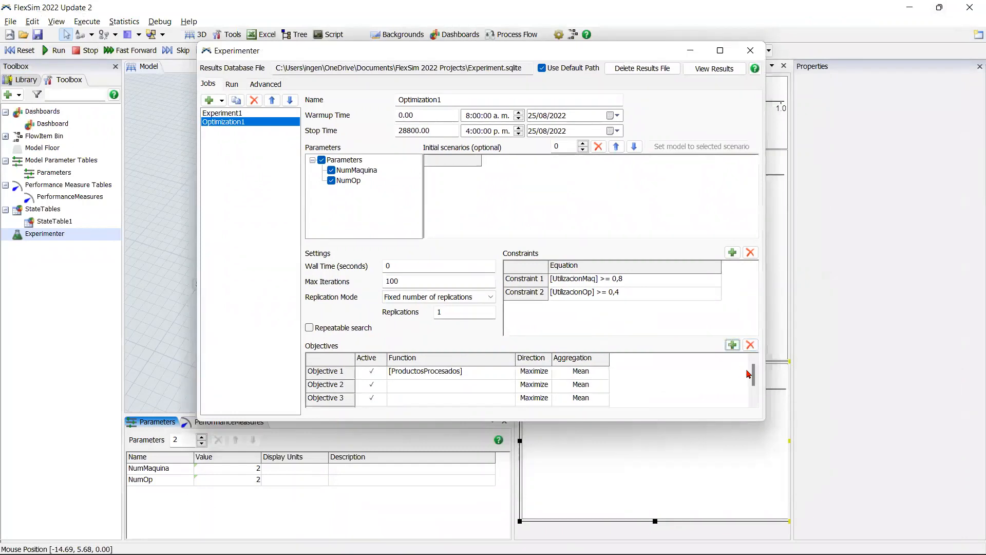
Step: Deactivate Objectives 2, 3 and 4 of Optimization1
{"action": "mouse_move", "coordinate": [754, 375]}
{"action": "left_mouse_down"}
{"action": "mouse_move", "coordinate": [754, 396]}
{"action": "mouse_move", "coordinate": [754, 367]}
{"action": "left_mouse_up"}
{"action": "left_click", "coordinate": [377, 391]}
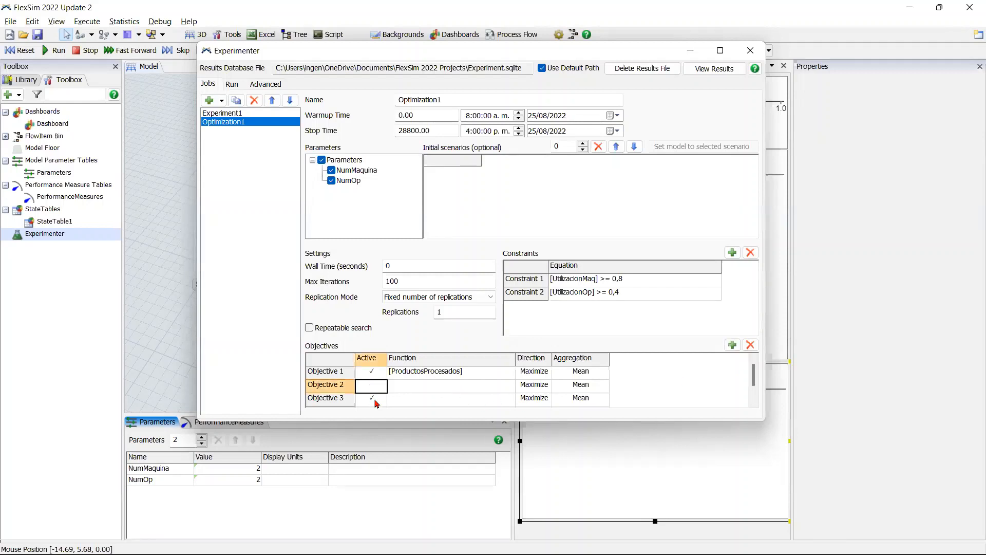
{"action": "left_click", "coordinate": [376, 406]}
{"action": "left_click", "coordinate": [376, 406]}
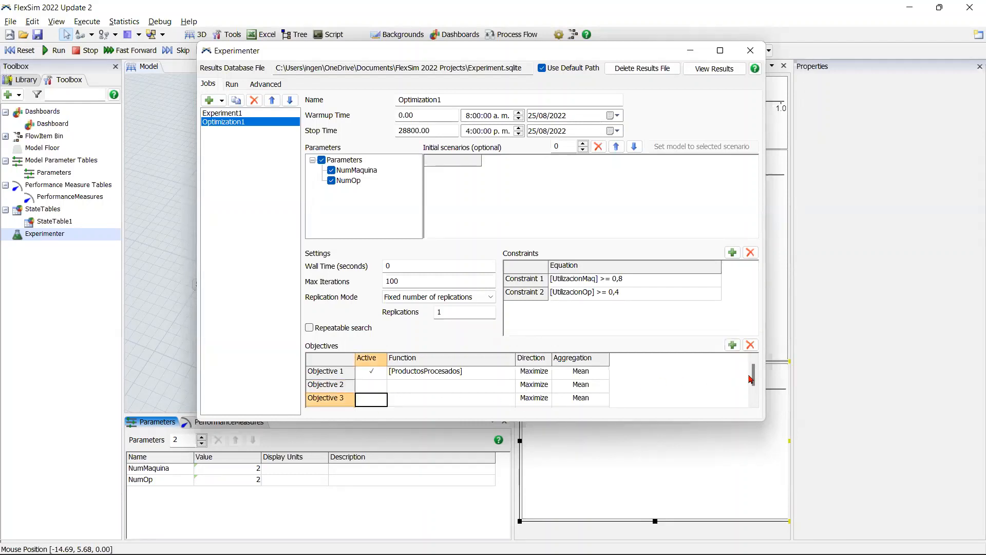
{"action": "scroll", "coordinate": [376, 390], "scroll_direction": "down", "scroll_amount": 2}
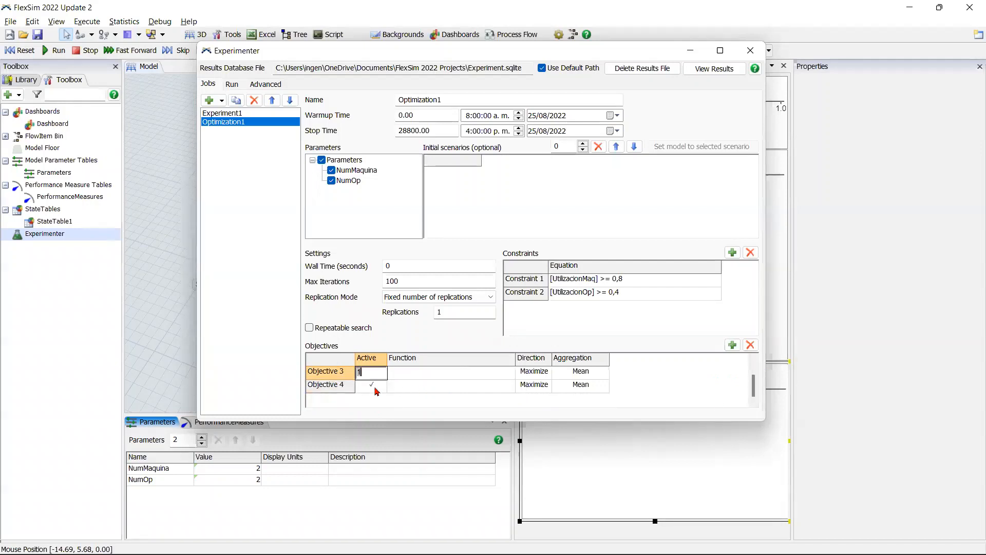
{"action": "left_click", "coordinate": [378, 389]}
{"action": "left_click_drag", "start_coordinate": [753, 389], "coordinate": [753, 377]}
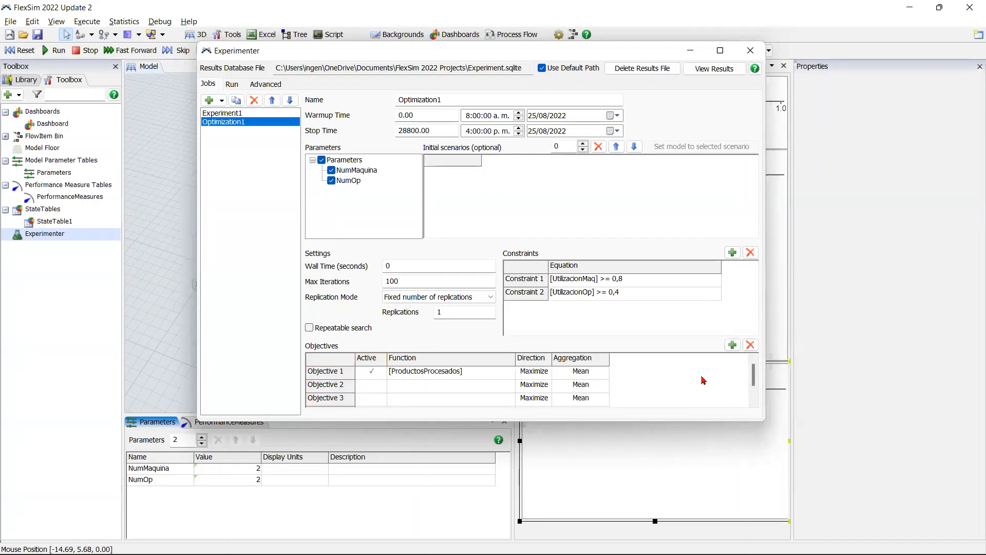
Step: Reactivate Objective 2 and set its direction to Minimize
{"action": "left_click", "coordinate": [382, 388]}
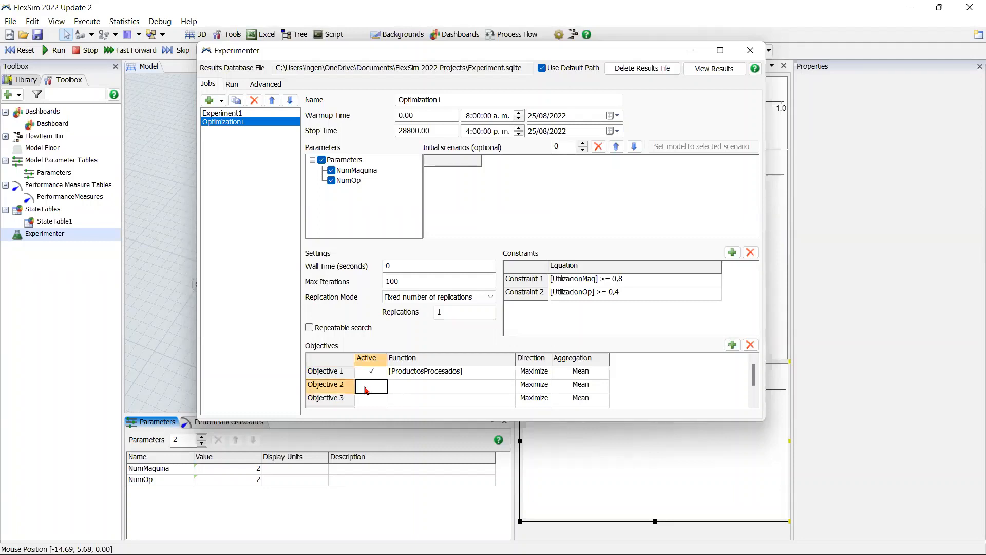
{"action": "double_click", "coordinate": [419, 385]}
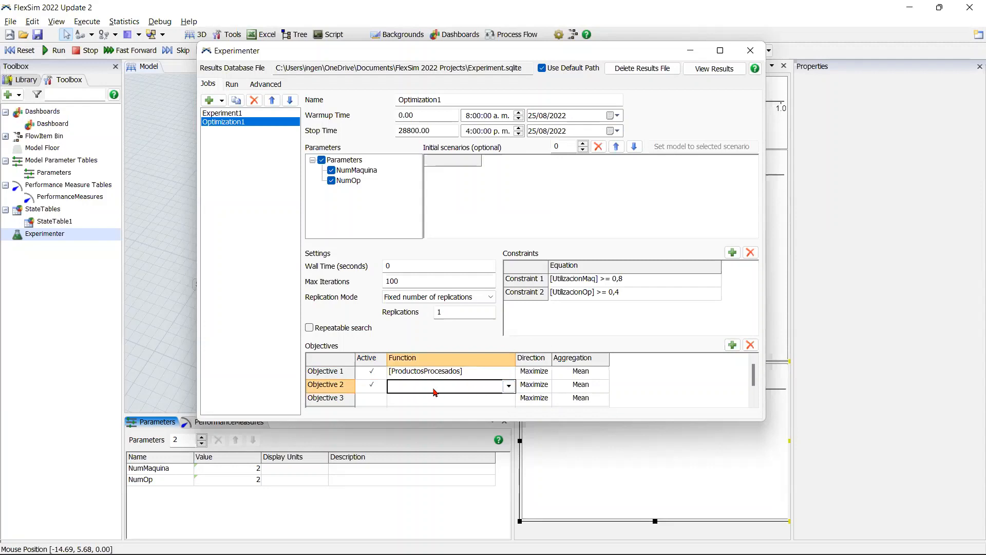
{"action": "double_click", "coordinate": [536, 385]}
{"action": "left_click", "coordinate": [546, 386]}
{"action": "left_click", "coordinate": [501, 414]}
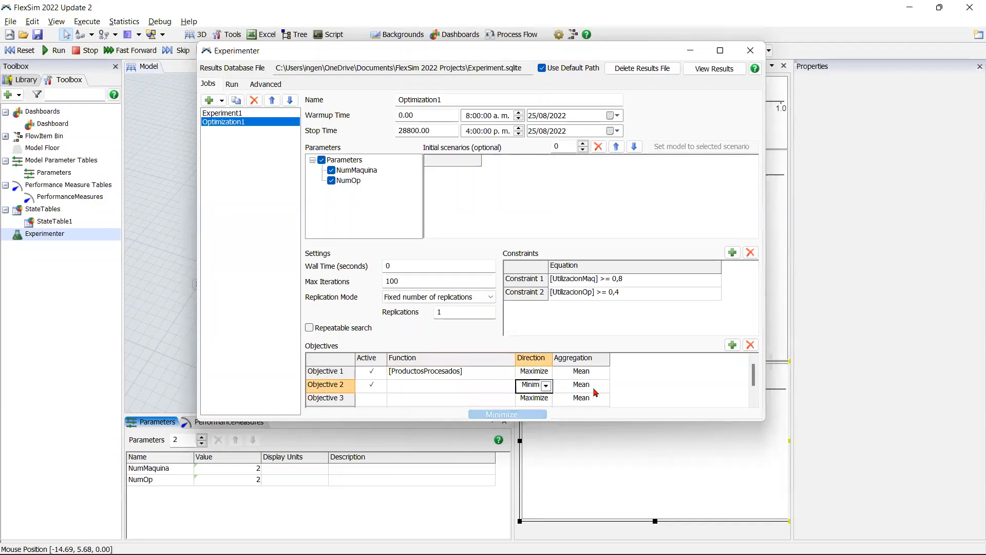
{"action": "left_click", "coordinate": [626, 389]}
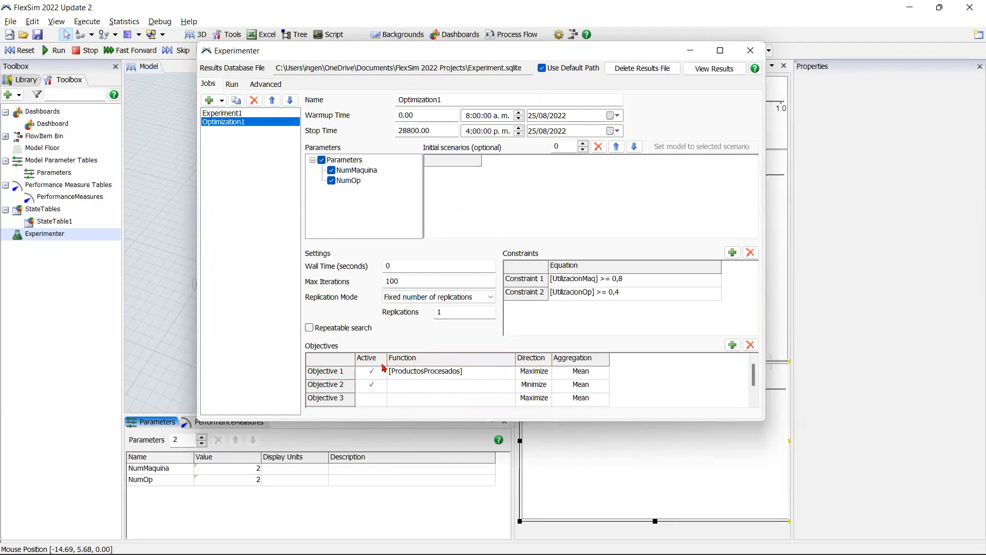
Step: Delete the three extra objectives so that only the ProductosProcesados objective is left
{"action": "left_click", "coordinate": [750, 345]}
{"action": "left_click", "coordinate": [750, 345]}
{"action": "left_click", "coordinate": [749, 345]}
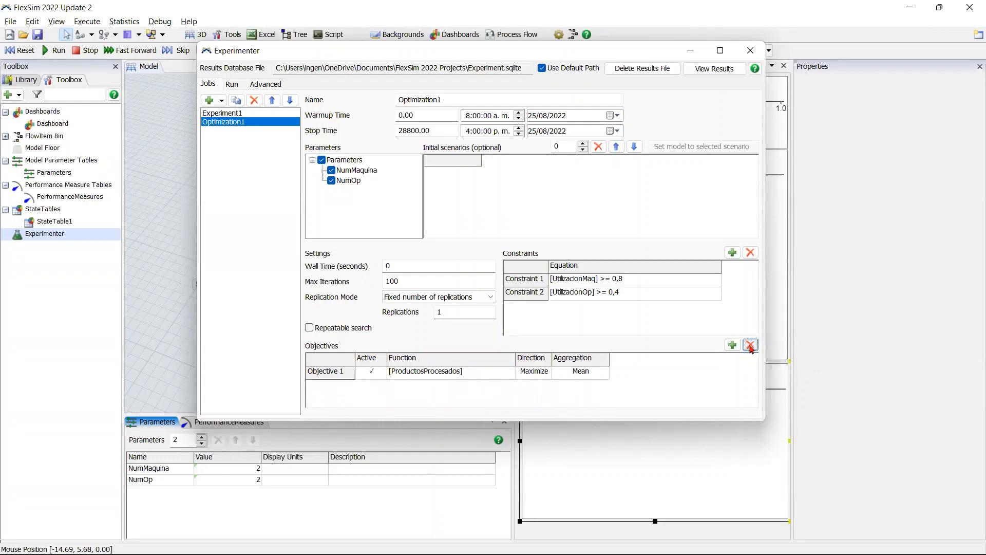
Step: Add an empty second objective to Optimization1 and minimize the Experimenter window
{"action": "left_click", "coordinate": [732, 346]}
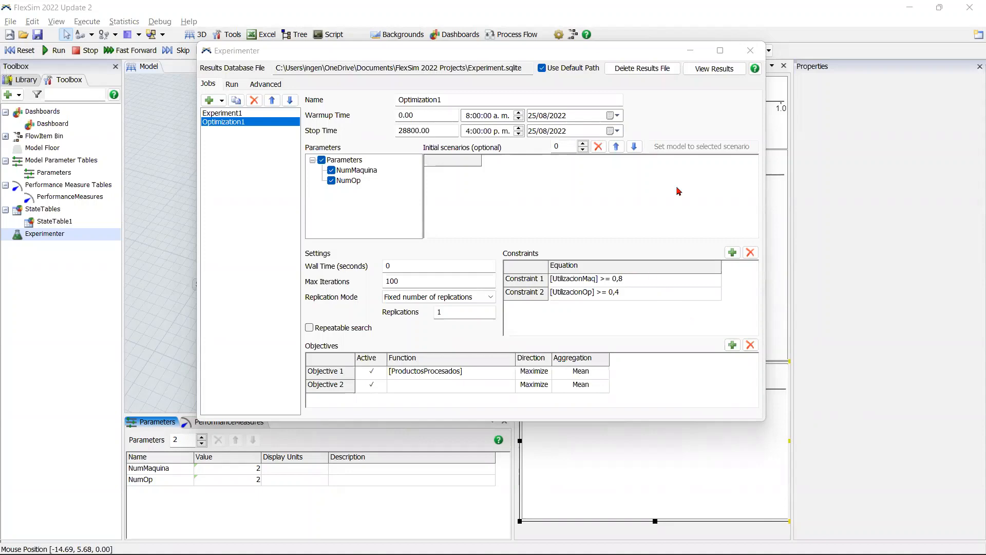
{"action": "left_click", "coordinate": [690, 51]}
Step: Add a third model parameter named TiempoProceso and view its value options
{"action": "left_click", "coordinate": [201, 437]}
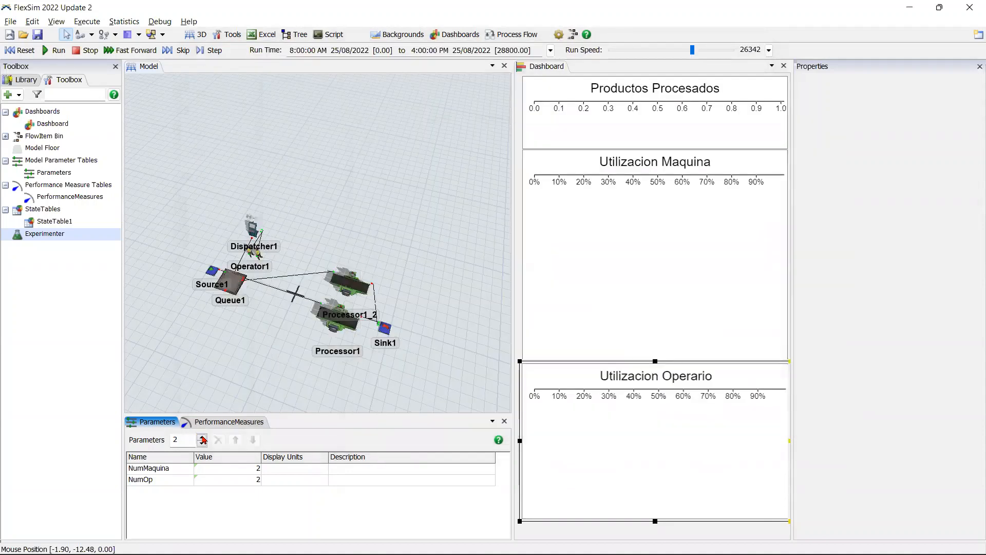
{"action": "left_click", "coordinate": [167, 490]}
{"action": "left_click", "coordinate": [167, 489]}
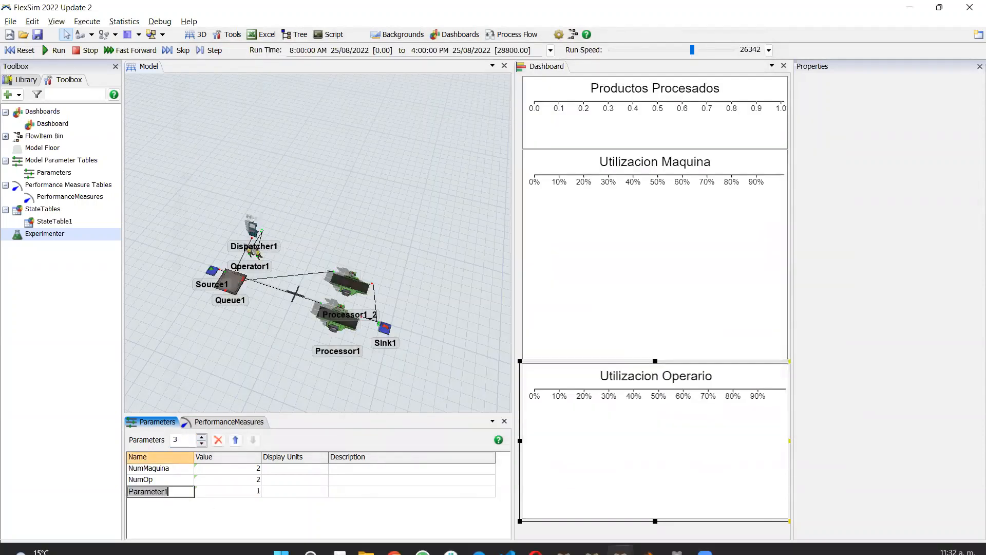
{"action": "type", "text": "Tiempo"}
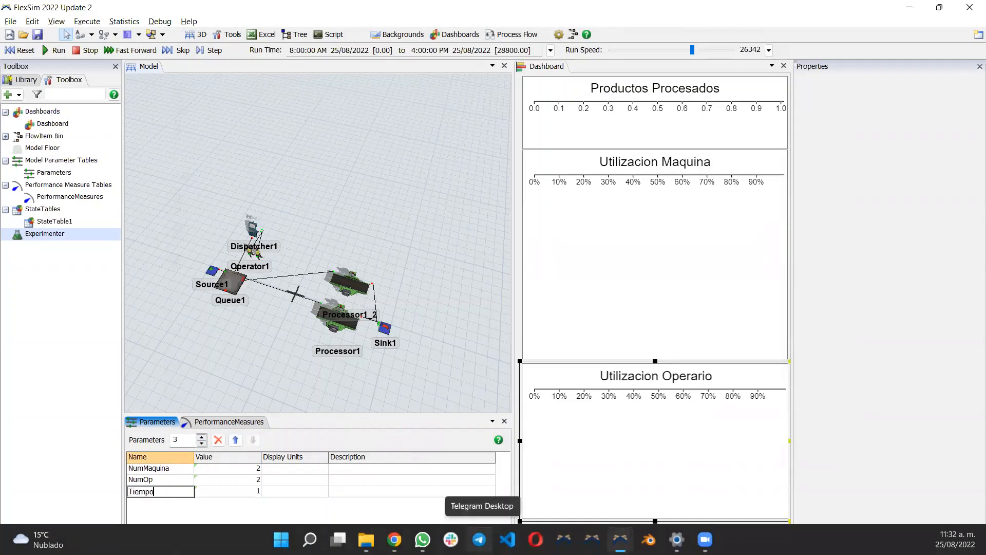
{"action": "type", "text": "ceso"}
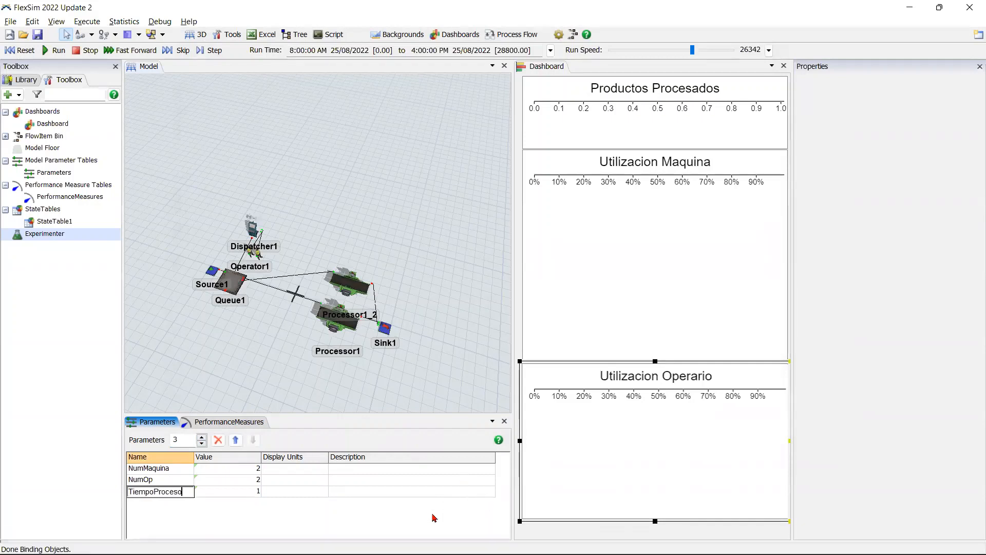
{"action": "left_click", "coordinate": [256, 505]}
{"action": "left_click", "coordinate": [260, 491]}
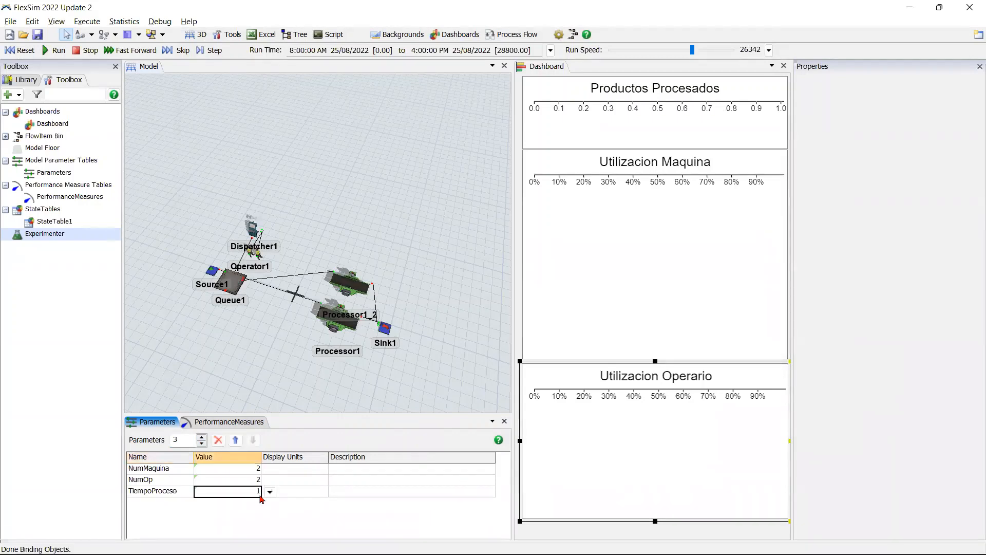
{"action": "left_click", "coordinate": [269, 492]}
{"action": "left_click", "coordinate": [162, 526]}
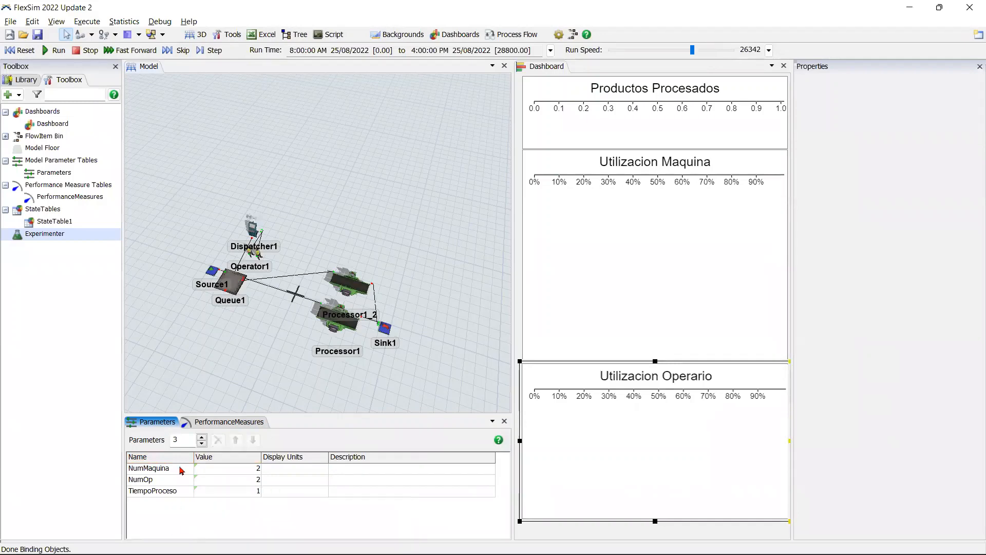
Step: Check the parameter list of Optimization1 in the Experimenter for TiempoProceso, and return to the 3D model
{"action": "double_click", "coordinate": [85, 240]}
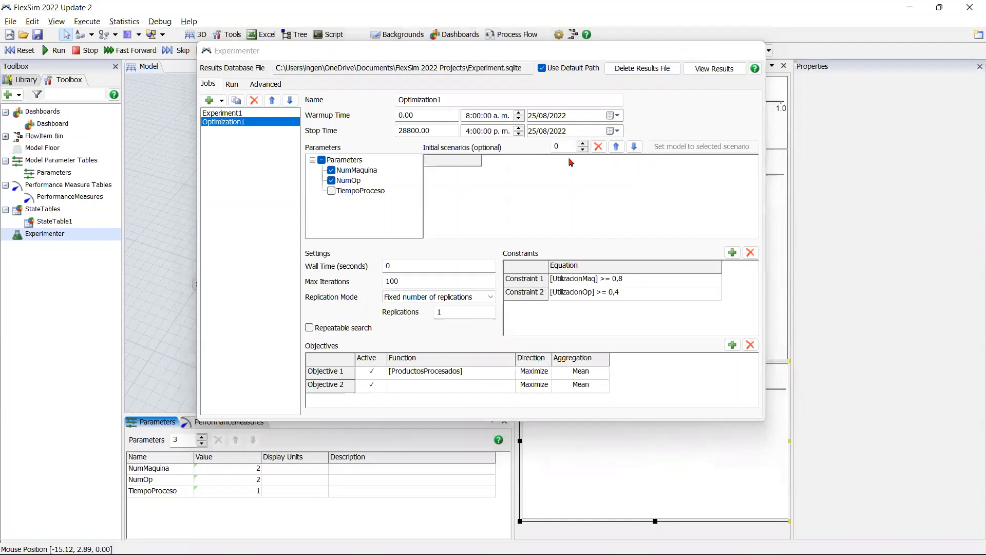
{"action": "left_click", "coordinate": [690, 51]}
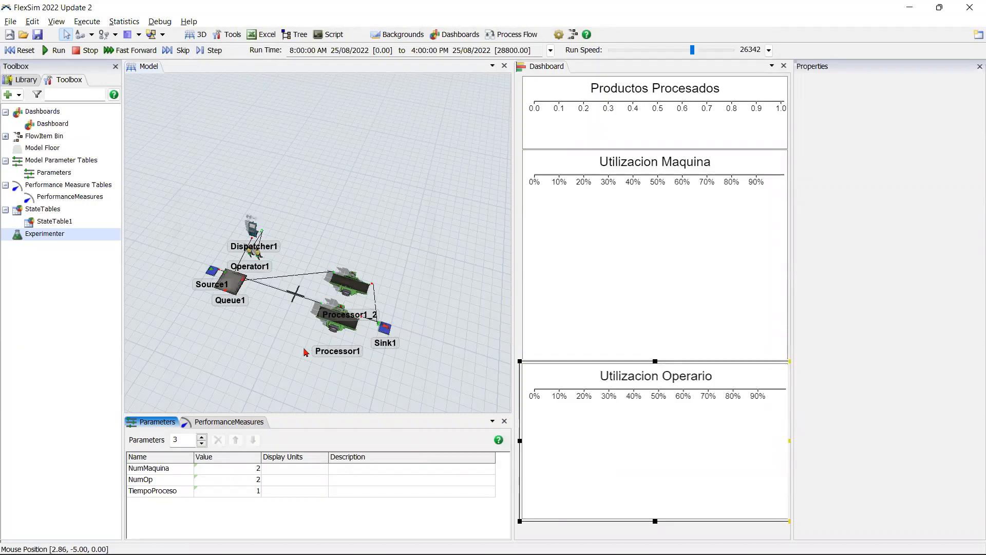
{"action": "left_click", "coordinate": [282, 347]}
{"action": "scroll", "coordinate": [282, 348], "scroll_direction": "up", "scroll_amount": 3}
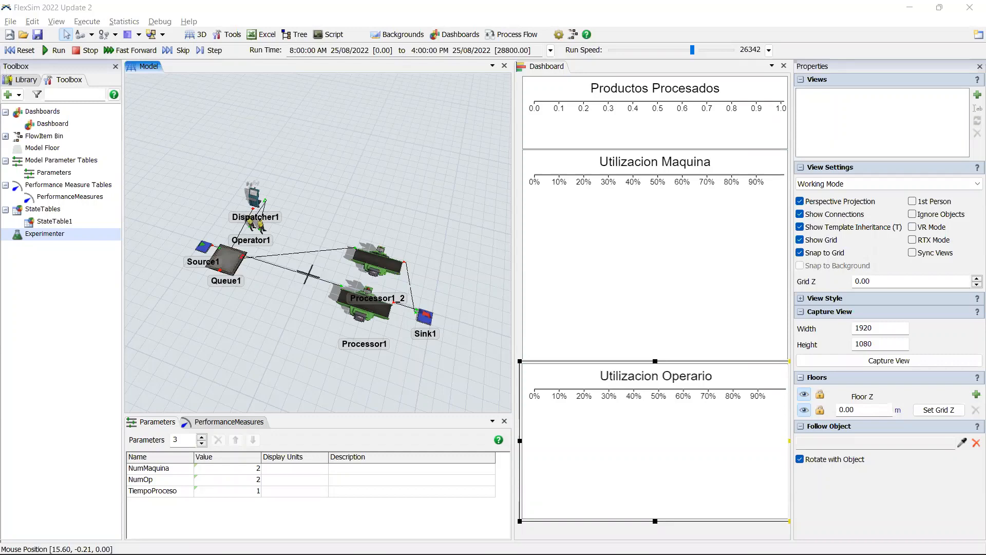
Step: Reopen the Experimenter, move and narrow its window so the dashboard is uncovered, and minimize it
{"action": "double_click", "coordinate": [45, 234]}
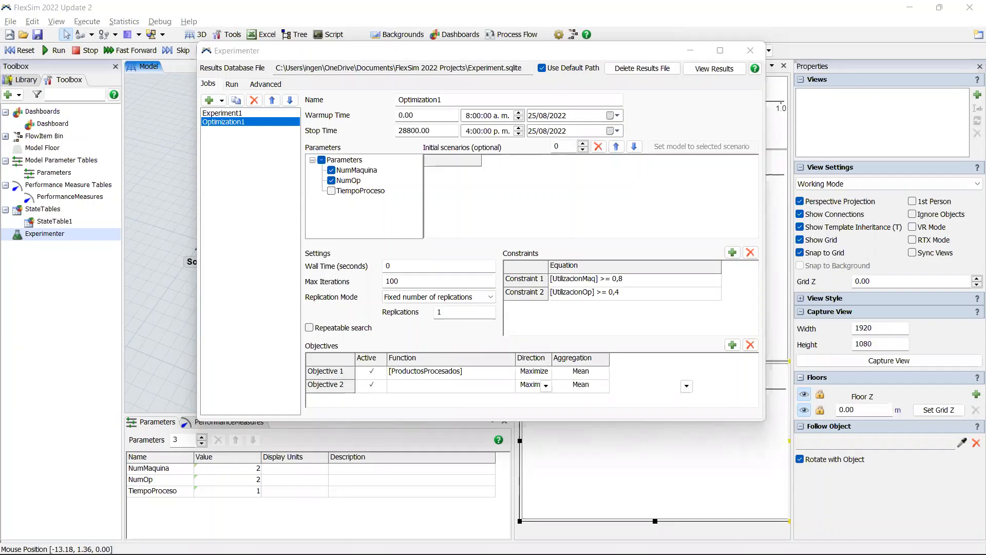
{"action": "left_click_drag", "start_coordinate": [509, 56], "coordinate": [365, 67]}
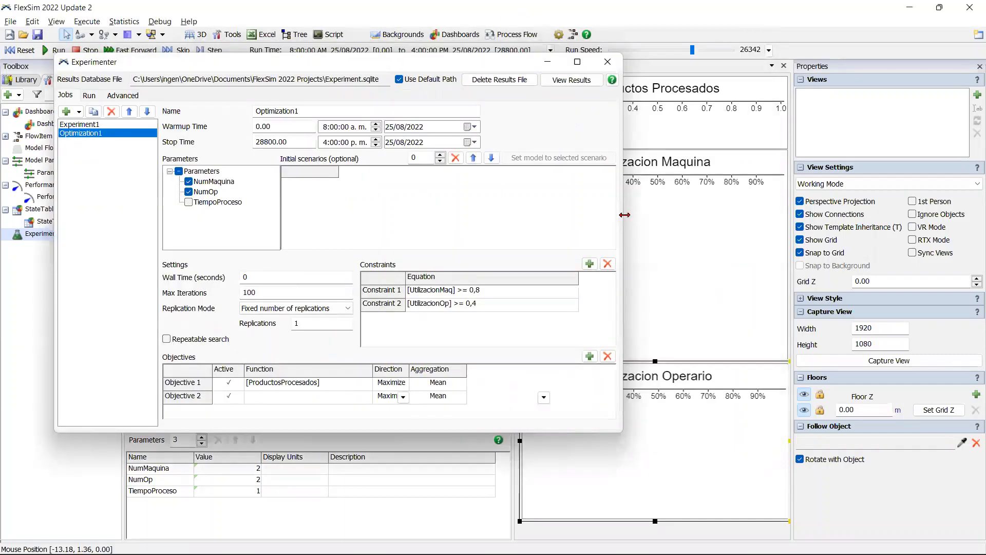
{"action": "left_click_drag", "start_coordinate": [624, 215], "coordinate": [509, 215]}
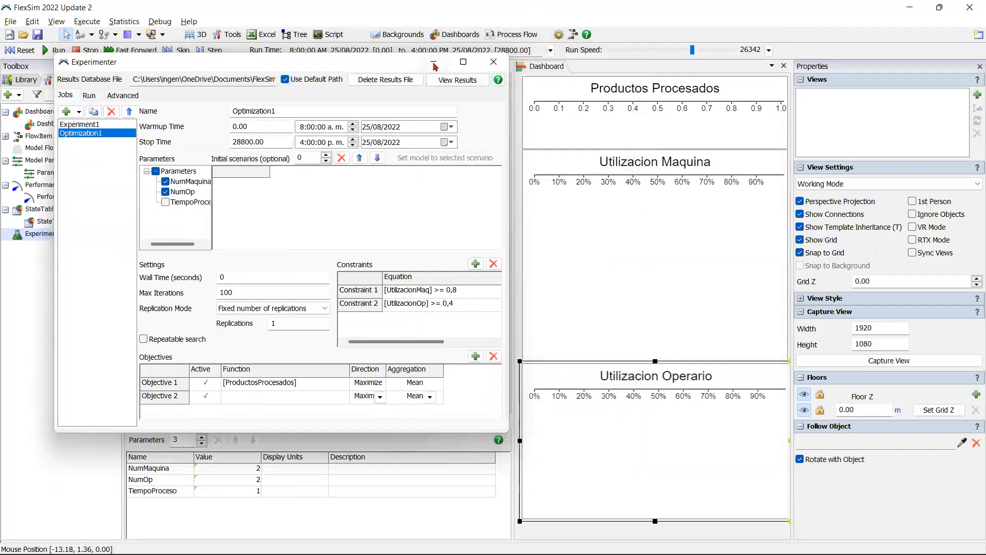
{"action": "left_click", "coordinate": [434, 63]}
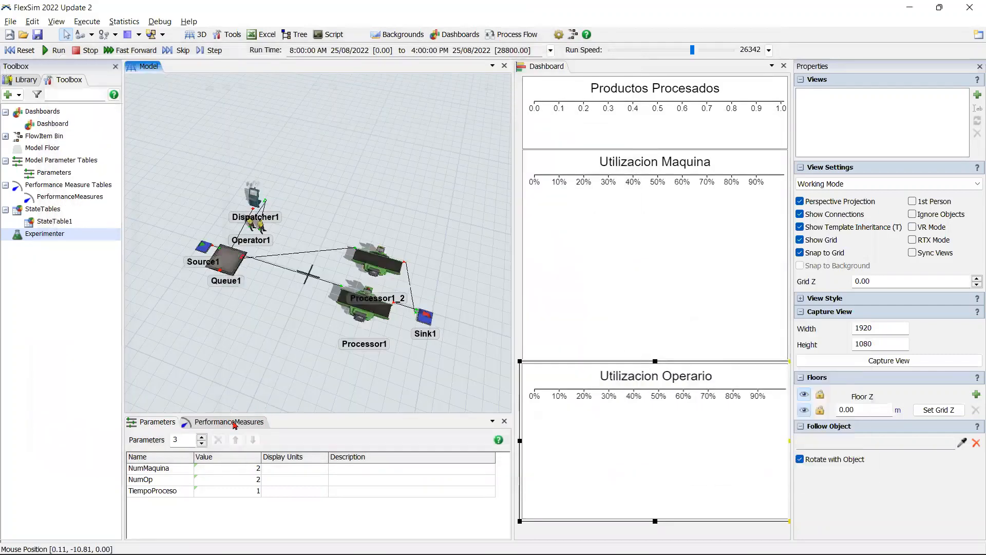
Step: Examine the reference and value settings of the UtilizacionOp performance measure
{"action": "left_click", "coordinate": [229, 421]}
{"action": "left_click", "coordinate": [198, 490]}
{"action": "left_click", "coordinate": [241, 493]}
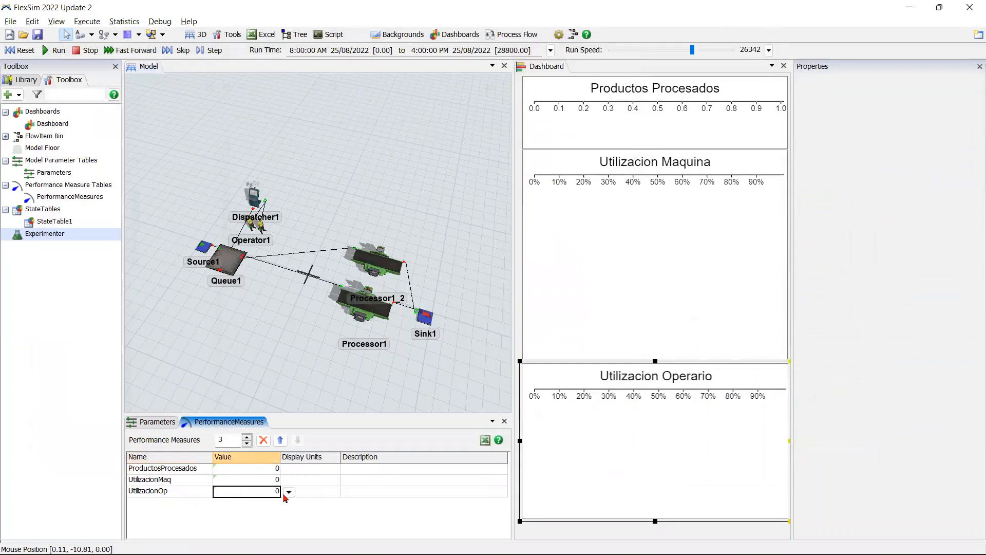
{"action": "left_click", "coordinate": [289, 492]}
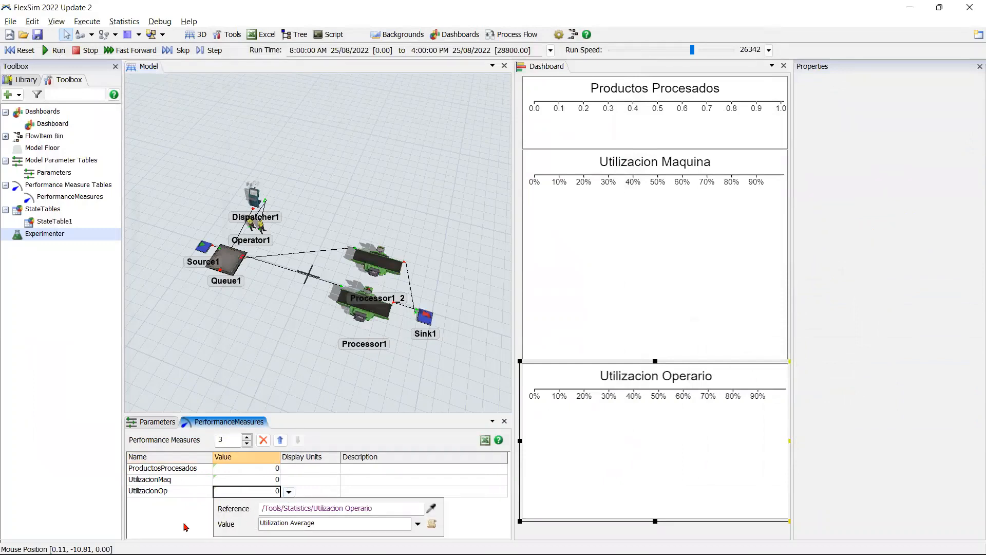
{"action": "left_click", "coordinate": [470, 516]}
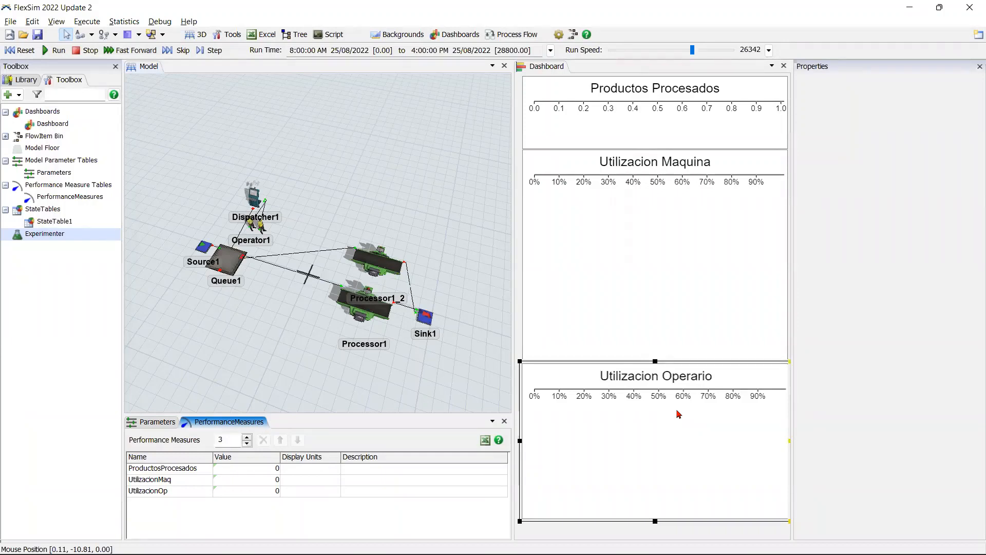
Step: Sample the Utilizacion Operario chart as the reference of UtilizacionOp, using Utilization Average as its value
{"action": "left_click", "coordinate": [245, 492]}
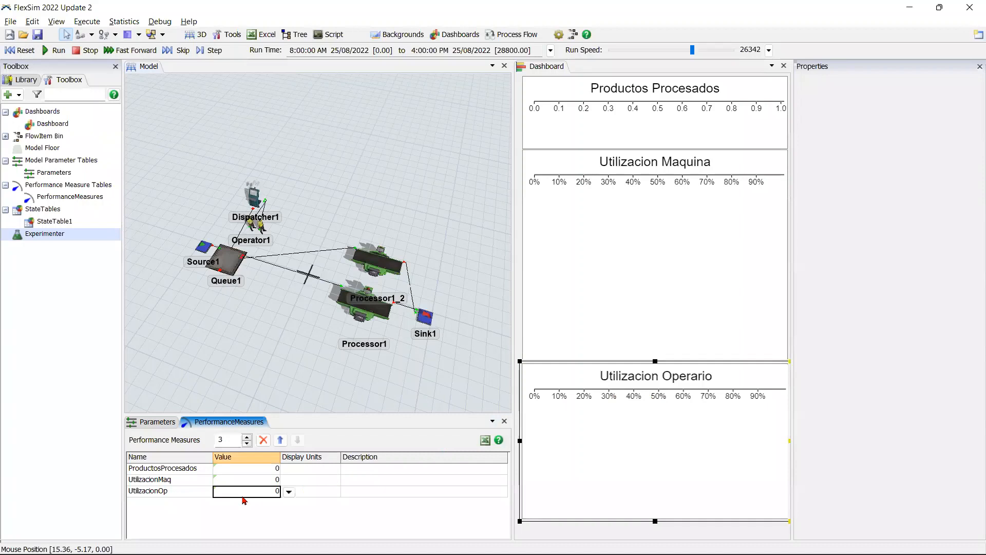
{"action": "left_click", "coordinate": [288, 492]}
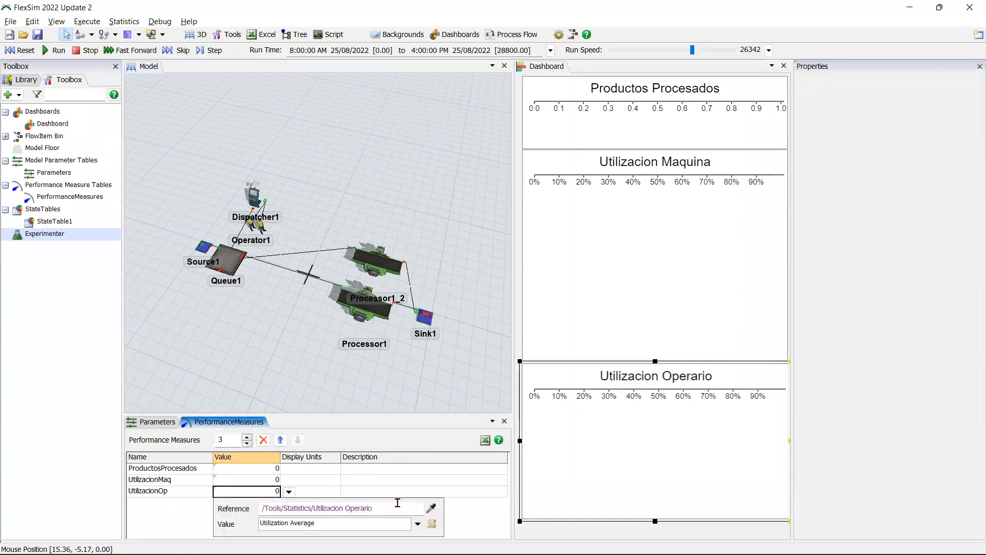
{"action": "left_click", "coordinate": [430, 510]}
{"action": "left_click", "coordinate": [636, 407]}
{"action": "mouse_move", "coordinate": [678, 410]}
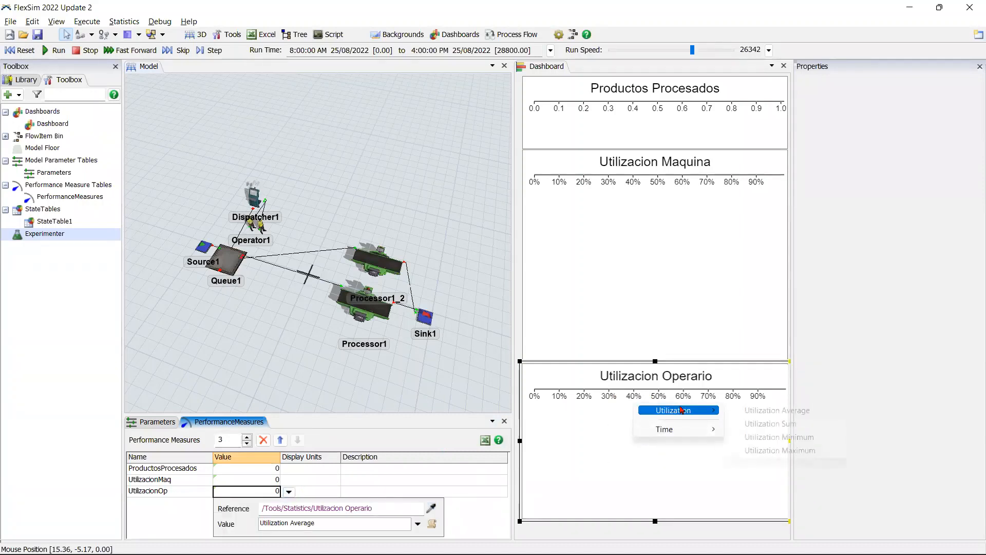
{"action": "left_click", "coordinate": [791, 412]}
{"action": "left_click", "coordinate": [181, 521]}
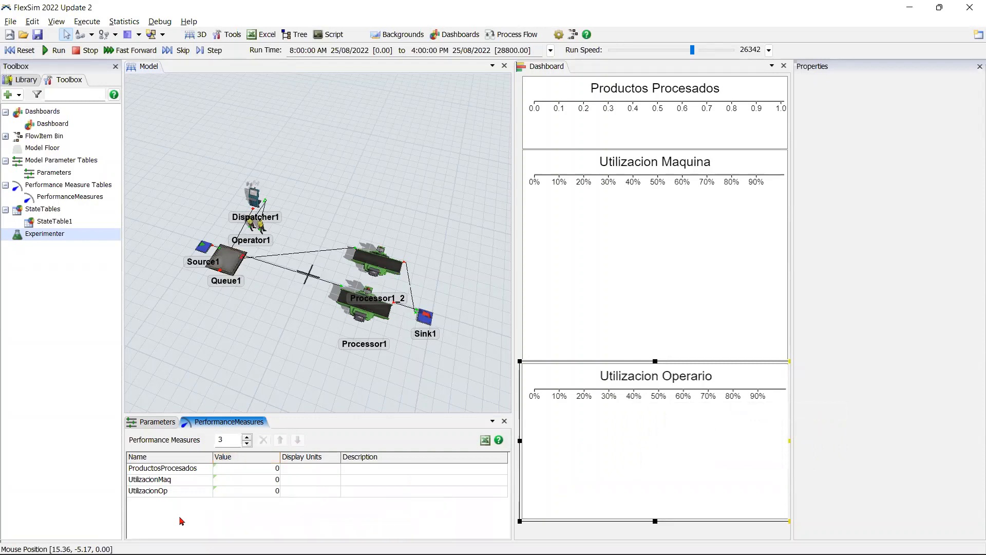